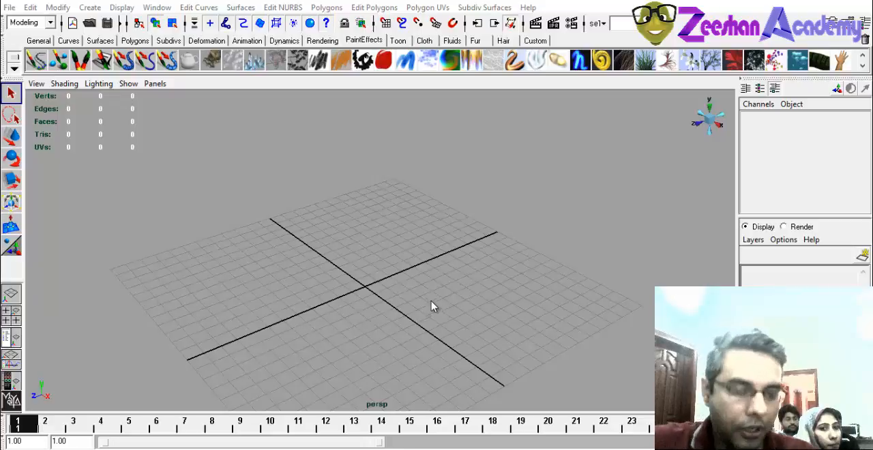
# Create a polygon plane at the origin and scale it uniformly to about 17.64.
pyautogui.moveTo(376, 321)
pyautogui.keyDown('alt'); pyautogui.mouseDown()
pyautogui.moveTo(415, 271)
pyautogui.moveTo(444, 291)
pyautogui.moveTo(393, 348)
pyautogui.mouseUp(); pyautogui.keyUp('alt')
pyautogui.hotkey('alt', 'Tab')
pyautogui.hotkey('alt', 'Tab')
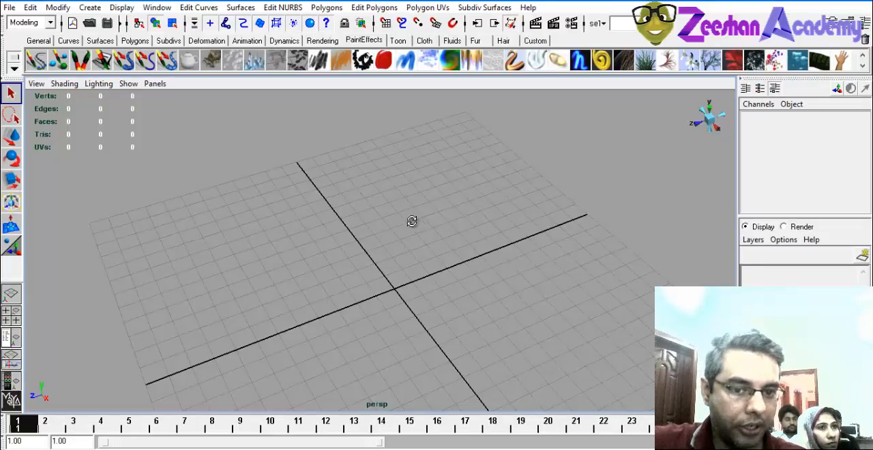
pyautogui.click(100, 62)
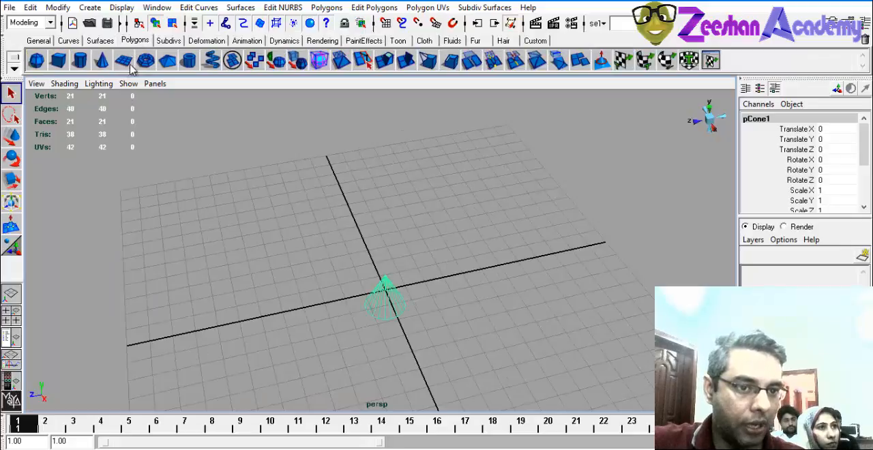
pyautogui.press('Delete')
pyautogui.click(123, 62)
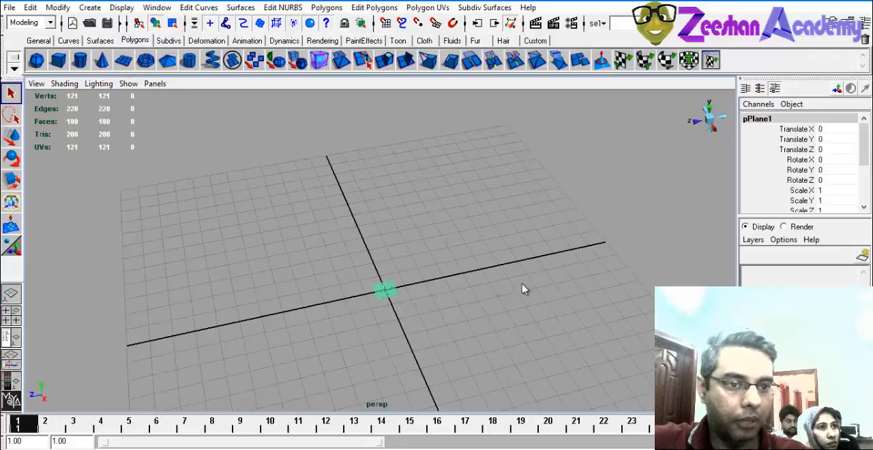
pyautogui.keyDown('alt'); pyautogui.moveTo(522, 288); pyautogui.dragTo(473, 296); pyautogui.keyUp('alt')
pyautogui.press('w')
pyautogui.keyDown('alt'); pyautogui.moveTo(606, 304); pyautogui.dragTo(446, 305); pyautogui.keyUp('alt')
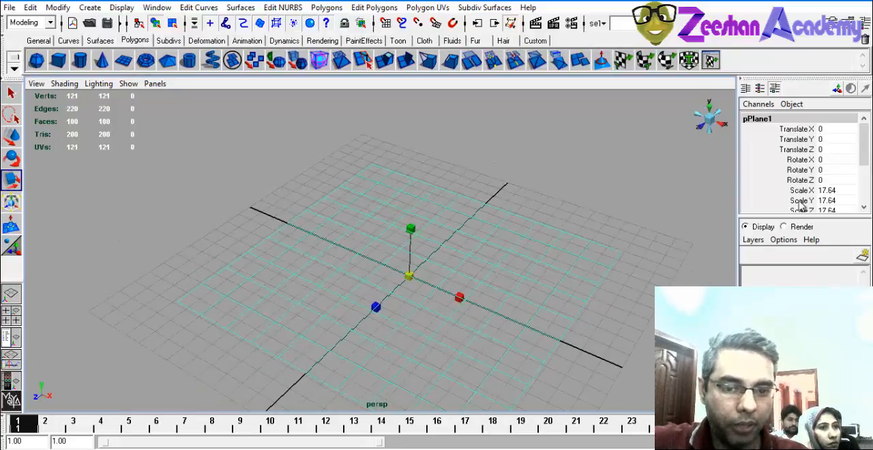
# Set the plane's width and height subdivisions to 1.
pyautogui.scroll(-5, 811, 193)
pyautogui.scroll(-3, 812, 189)
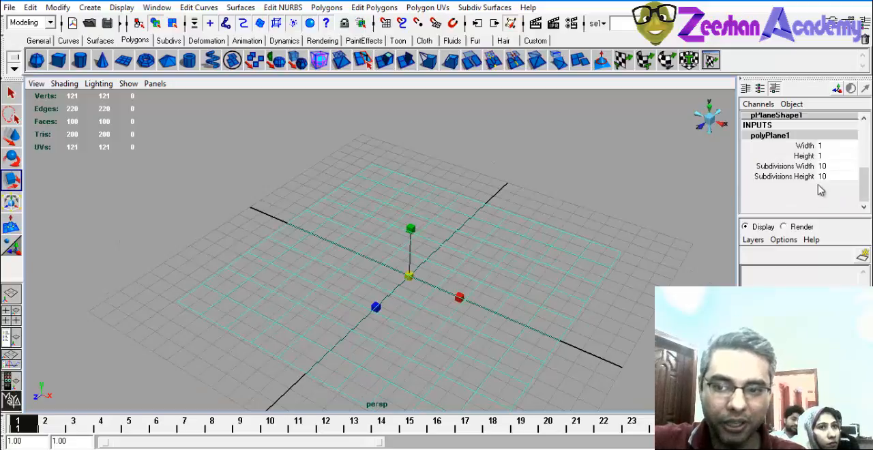
pyautogui.click(830, 170)
pyautogui.click(835, 186)
pyautogui.click(835, 179)
pyautogui.moveTo(835, 186); pyautogui.dragTo(834, 194)
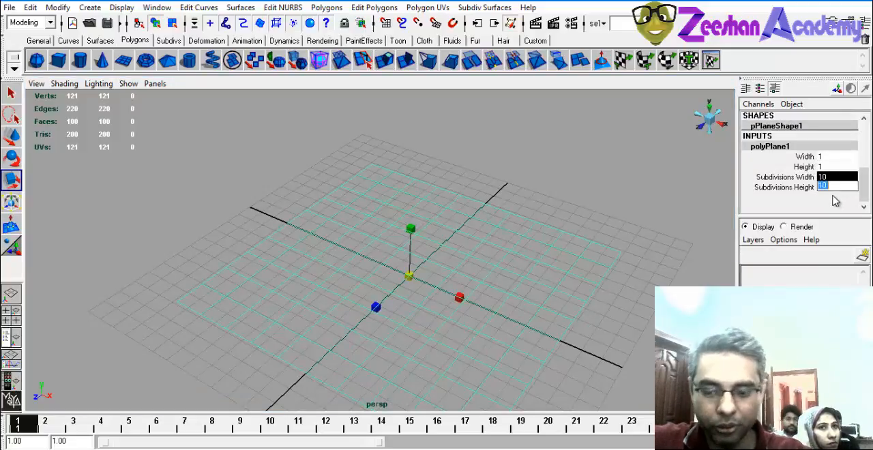
pyautogui.write('1')
pyautogui.press('Return')
# Stretch the plane to about 32.99 in Scale X and stand it upright with Rotate X 0, Y 0 and Z 90.
pyautogui.keyDown('alt'); pyautogui.moveTo(387, 295); pyautogui.dragTo(375, 277); pyautogui.keyUp('alt')
pyautogui.press('e')
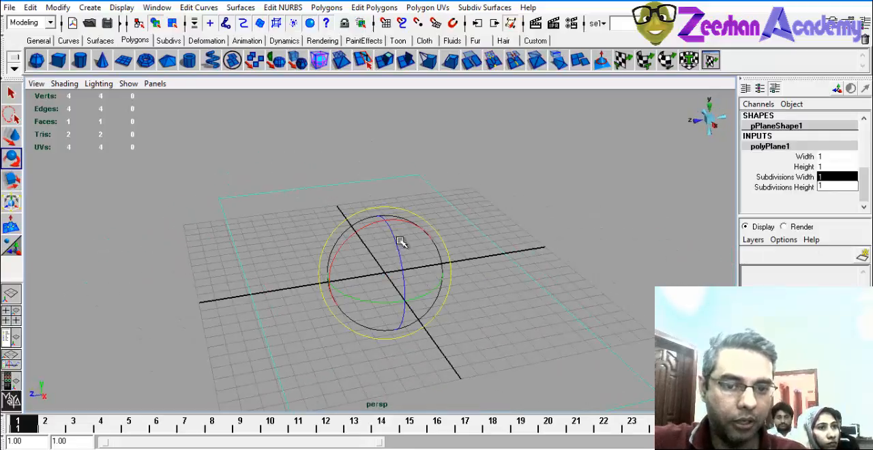
pyautogui.moveTo(397, 236); pyautogui.dragTo(416, 336)
pyautogui.click(864, 138)
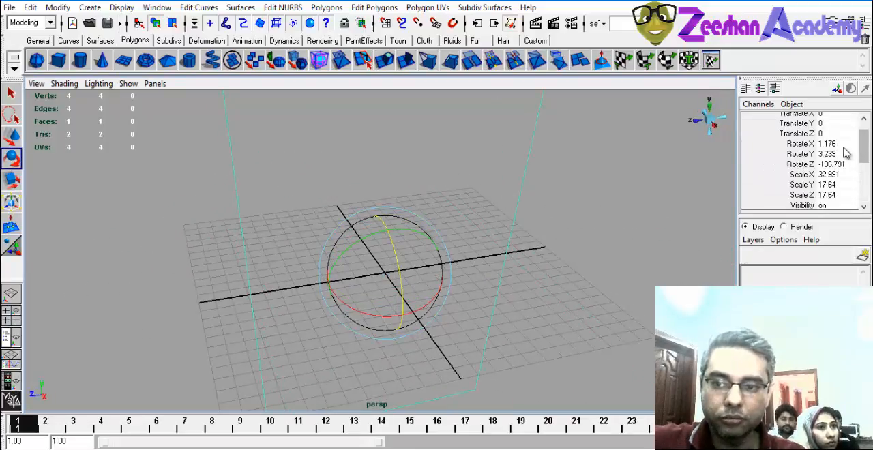
pyautogui.click(839, 144)
pyautogui.write('0')
pyautogui.press('Tab')
pyautogui.write('0')
pyautogui.press('Tab')
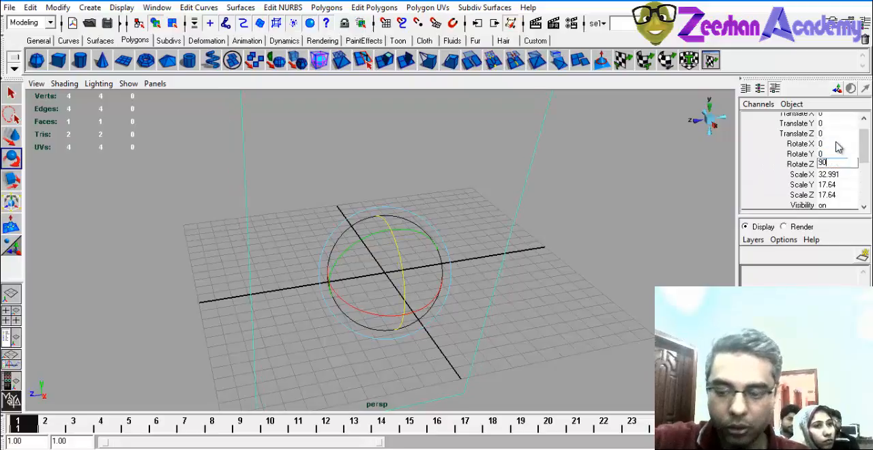
pyautogui.press('Return')
# Move the upright plane up to about 14.88 in Y and back to about -7.21 in X.
pyautogui.keyDown('alt'); pyautogui.moveTo(355, 329); pyautogui.dragTo(444, 319); pyautogui.keyUp('alt')
pyautogui.press('w')
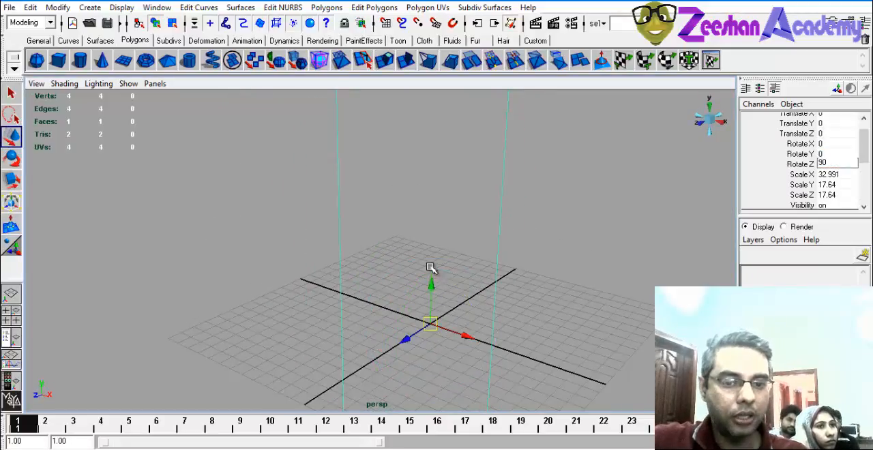
pyautogui.moveTo(431, 282); pyautogui.dragTo(434, 58)
pyautogui.scroll(-4, 411, 185)
pyautogui.keyDown('alt'); pyautogui.moveTo(411, 185); pyautogui.dragTo(446, 253, button='middle'); pyautogui.keyUp('alt')
pyautogui.keyDown('alt'); pyautogui.moveTo(446, 253); pyautogui.dragTo(518, 226); pyautogui.keyUp('alt')
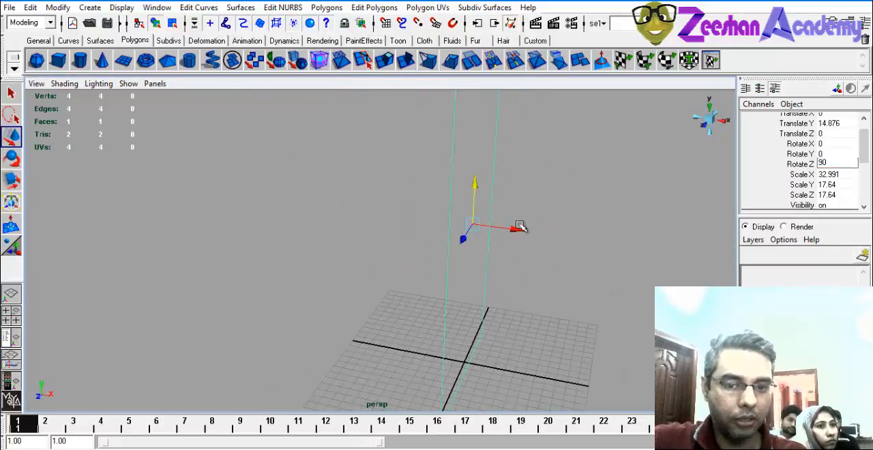
pyautogui.keyDown('alt'); pyautogui.moveTo(441, 225); pyautogui.dragTo(419, 292); pyautogui.keyUp('alt')
# Assign a new Lambert material to the upright plane and map a File texture to its color.
pyautogui.click(320, 41)
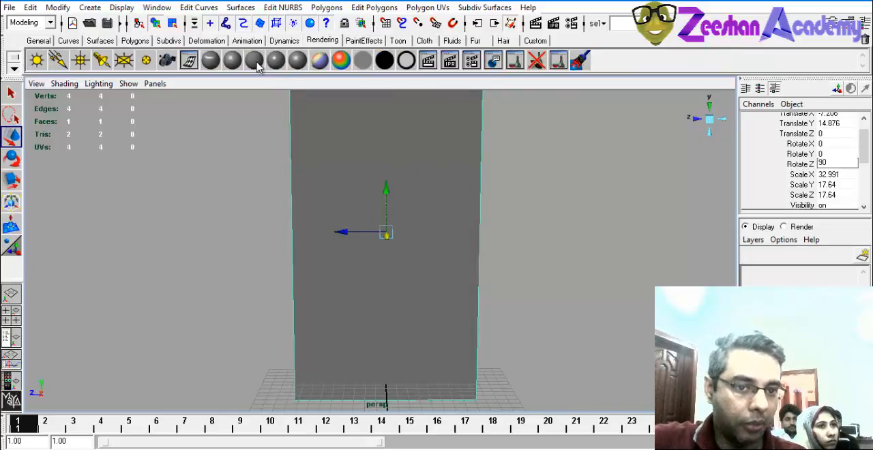
pyautogui.click(261, 61)
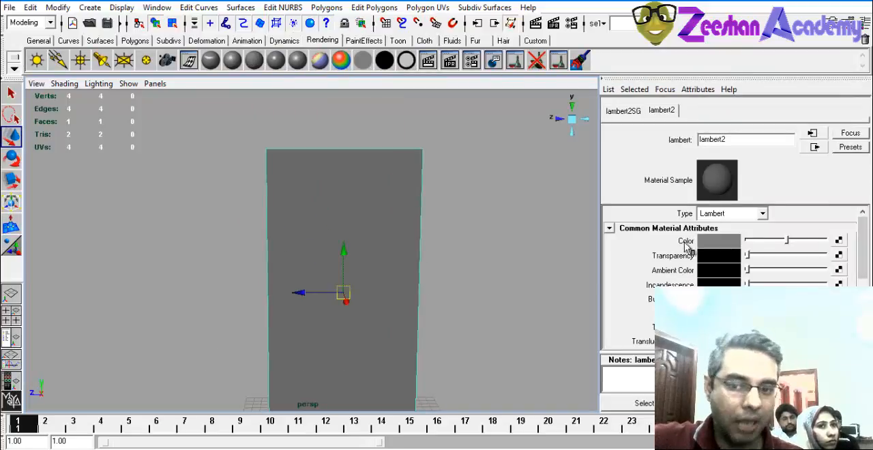
pyautogui.click(838, 242)
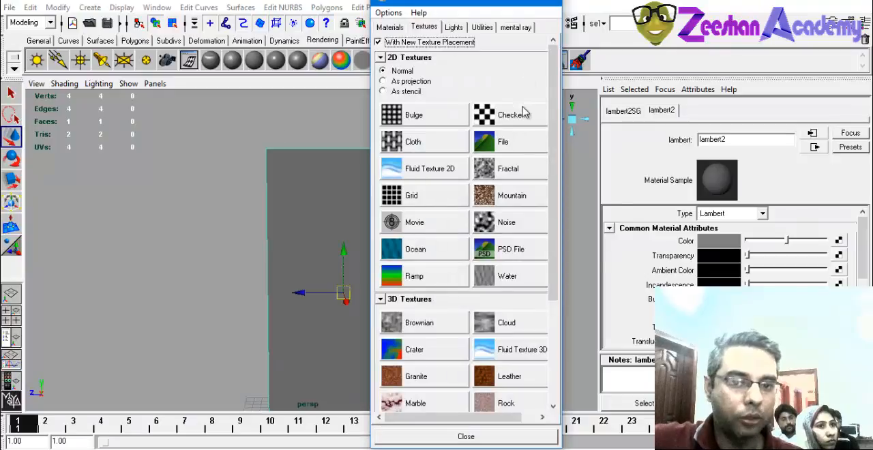
pyautogui.click(505, 142)
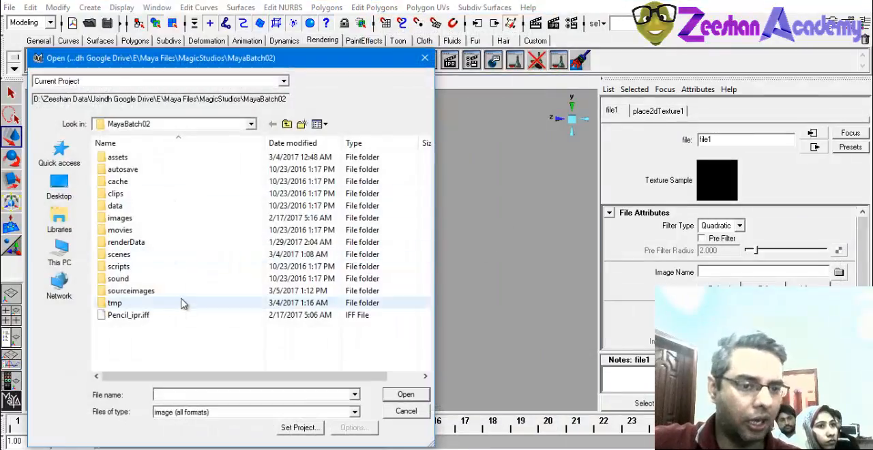
# Load the femaleFront image from the female folder into the file texture and display textures in the viewport.
pyautogui.doubleClick(144, 294)
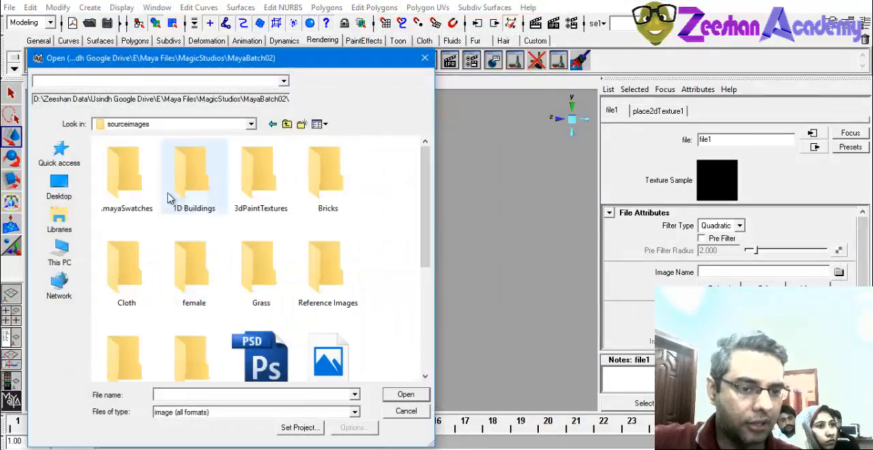
pyautogui.doubleClick(183, 258)
pyautogui.click(138, 183)
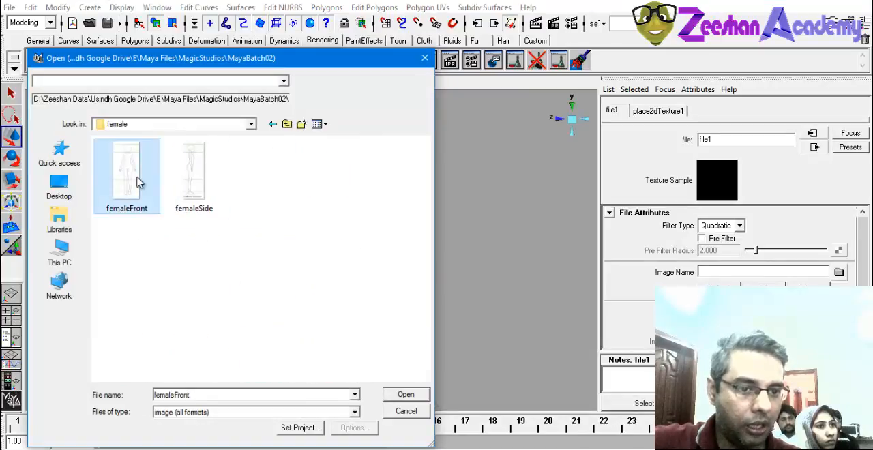
pyautogui.click(404, 395)
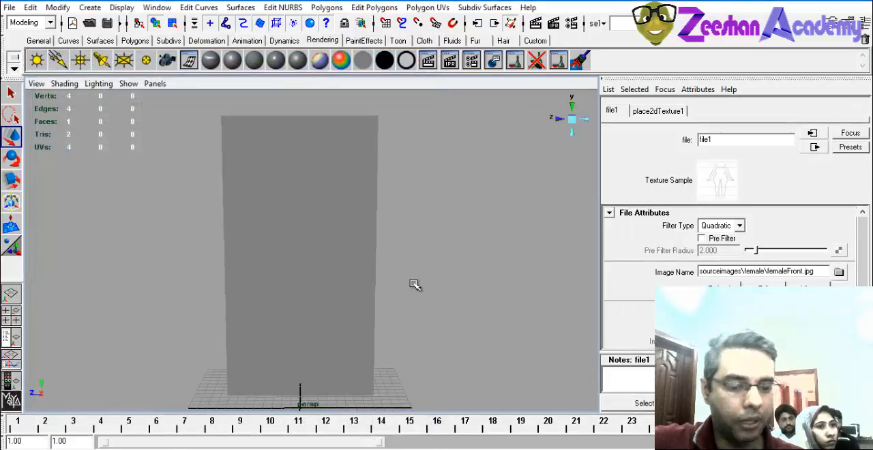
pyautogui.press('6')
pyautogui.keyDown('alt'); pyautogui.moveTo(373, 290); pyautogui.dragTo(308, 149); pyautogui.keyUp('alt')
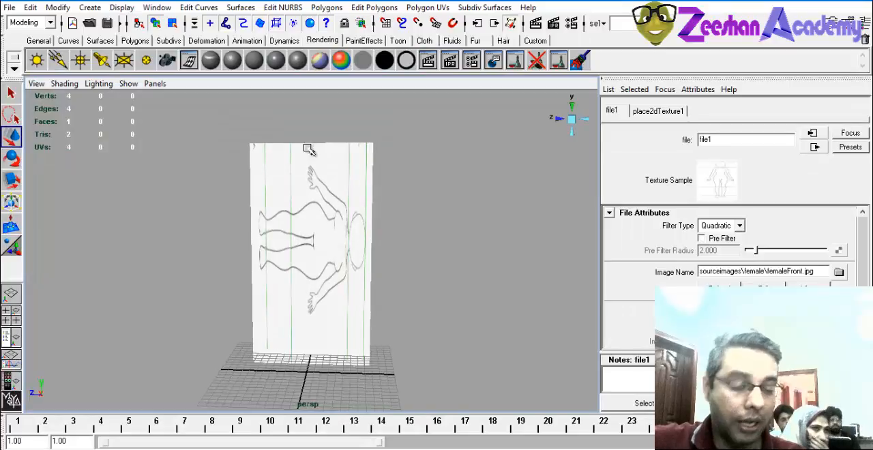
# Set Rotate Frame to 90 in the front image's 2D texture placement so the figure stands upright.
pyautogui.click(361, 251)
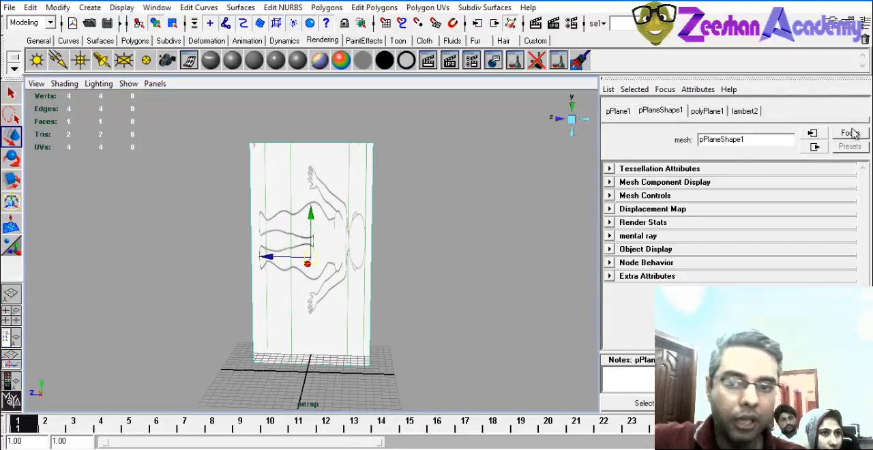
pyautogui.click(745, 111)
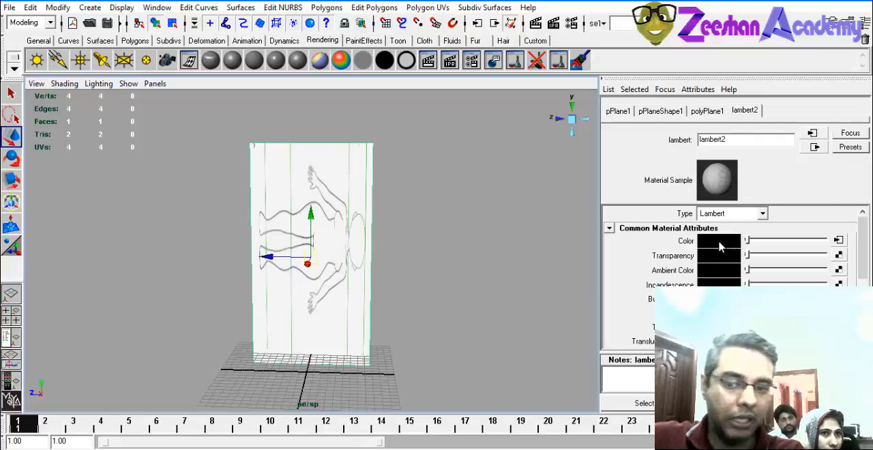
pyautogui.click(838, 240)
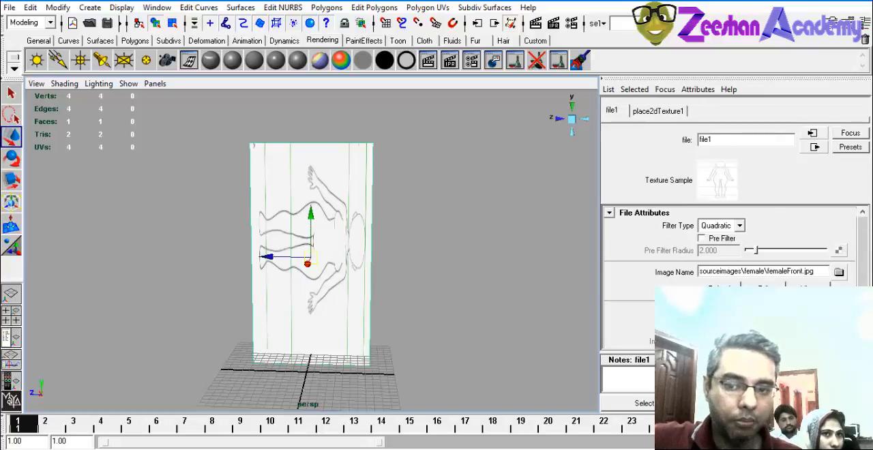
pyautogui.click(657, 111)
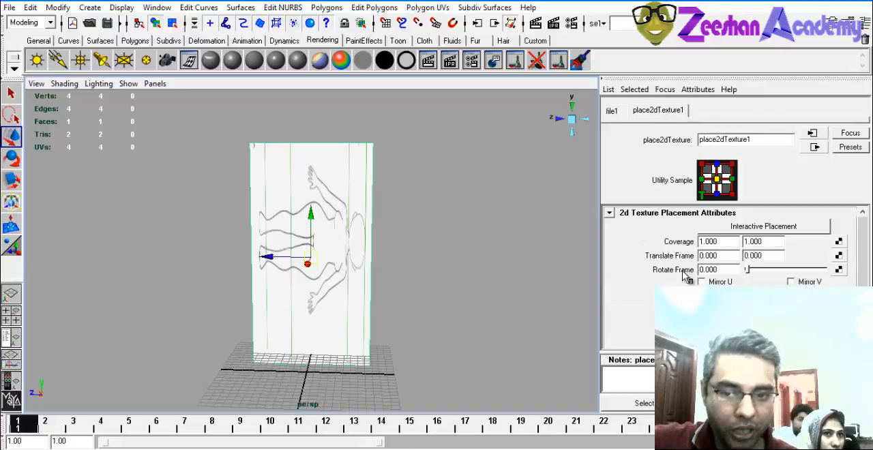
pyautogui.moveTo(754, 270)
pyautogui.mouseDown()
pyautogui.moveTo(766, 269)
pyautogui.moveTo(757, 269)
pyautogui.mouseUp()
pyautogui.doubleClick(712, 269)
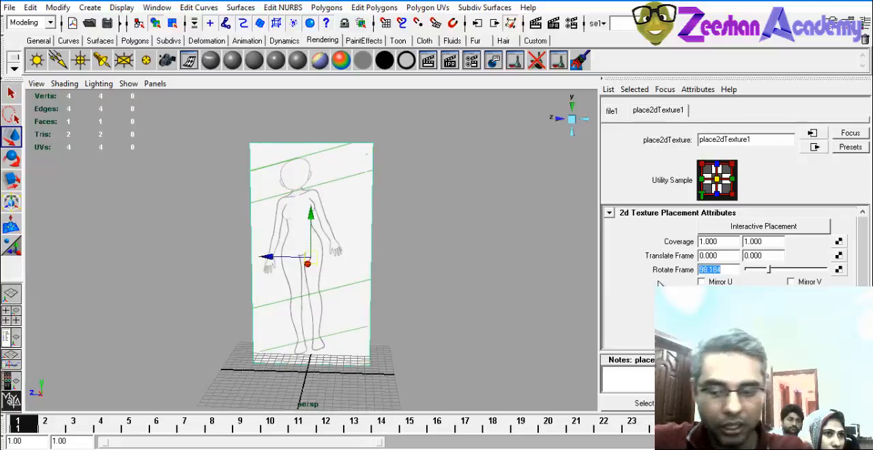
pyautogui.press('Return')
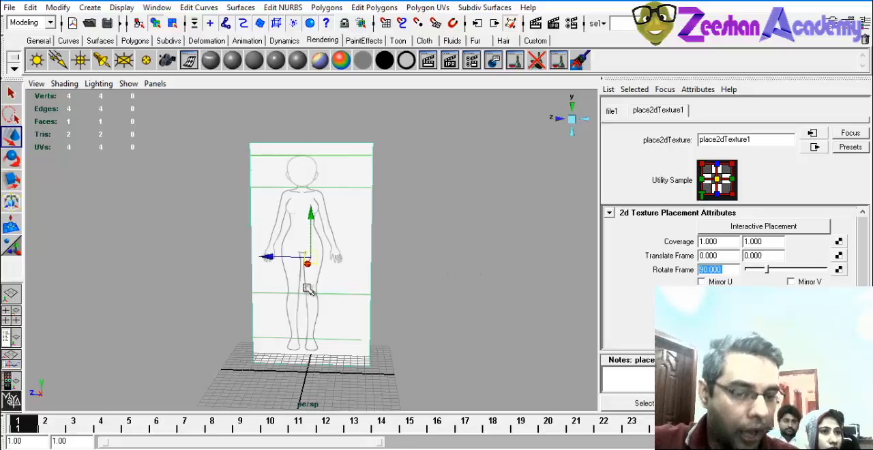
# Duplicate the front reference plane and rotate the copy to stand roughly perpendicular to the original.
pyautogui.keyDown('alt'); pyautogui.moveTo(267, 277); pyautogui.dragTo(350, 174); pyautogui.keyUp('alt')
pyautogui.keyDown('alt'); pyautogui.moveTo(236, 180); pyautogui.dragTo(321, 220); pyautogui.keyUp('alt')
pyautogui.click(379, 254)
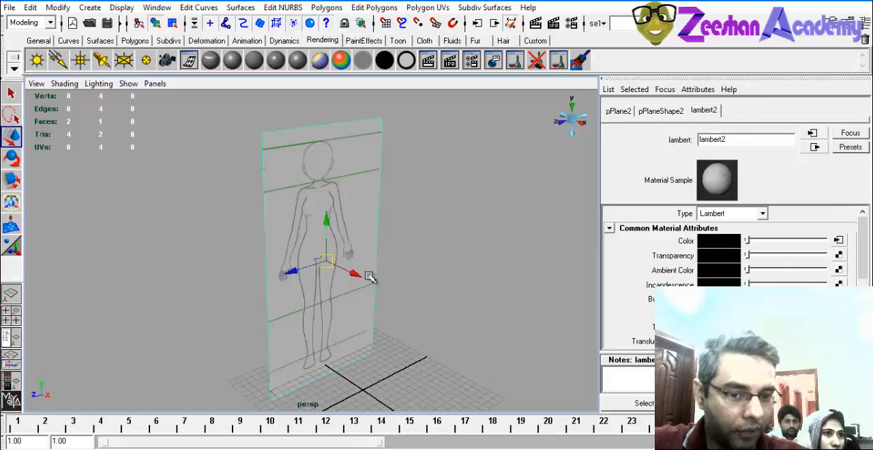
pyautogui.press('e')
pyautogui.moveTo(380, 279); pyautogui.dragTo(321, 292)
pyautogui.keyDown('alt'); pyautogui.moveTo(413, 270); pyautogui.dragTo(387, 269); pyautogui.keyUp('alt')
pyautogui.press('w')
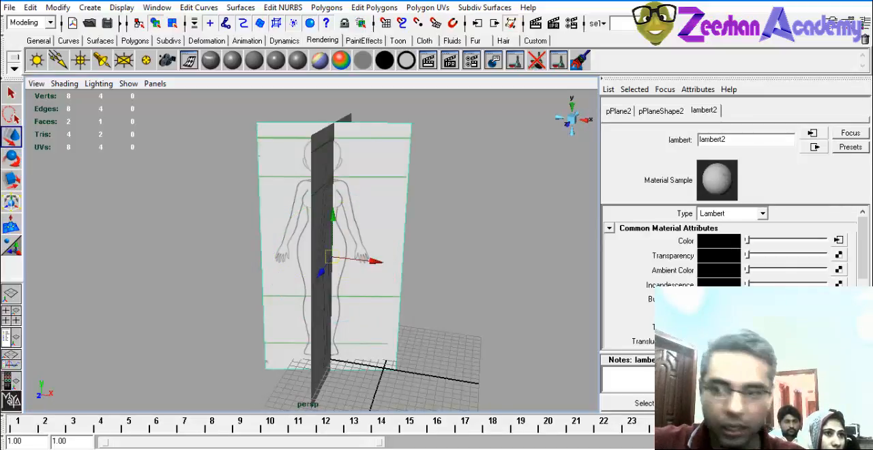
# Set the duplicated plane's Rotate X to -90 and move it along X to about 2.11.
pyautogui.click(865, 24)
pyautogui.doubleClick(830, 161)
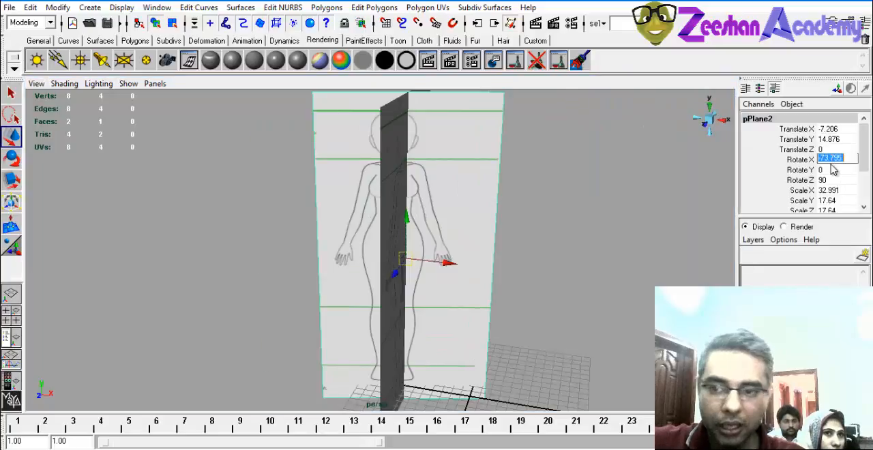
pyautogui.write('1')
pyautogui.press('Return')
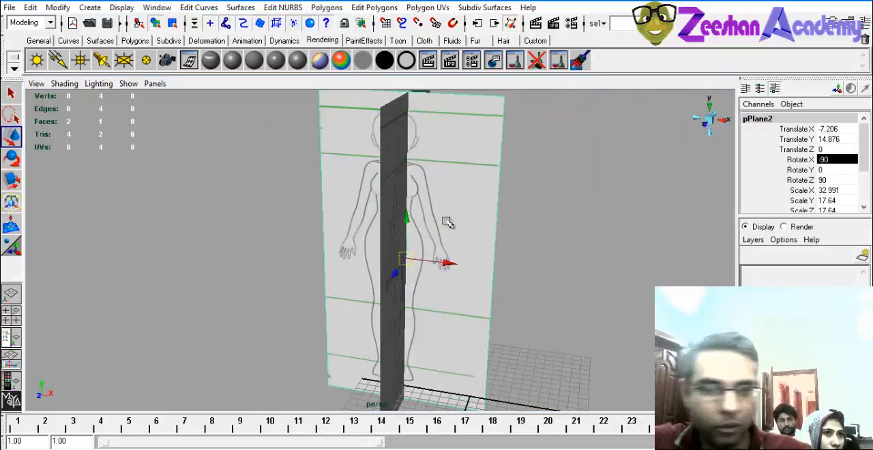
pyautogui.moveTo(444, 264); pyautogui.dragTo(519, 225)
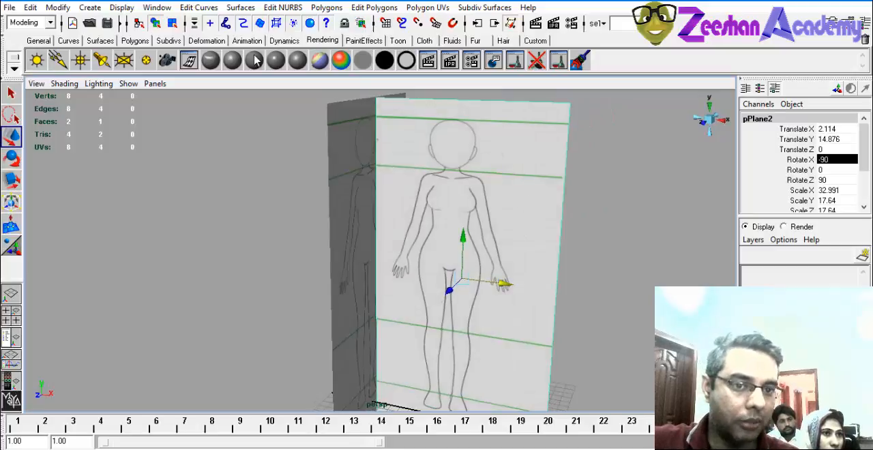
# Assign a separate new Lambert material to the duplicated plane and map a File texture to its color.
pyautogui.click(254, 62)
pyautogui.keyDown('alt'); pyautogui.moveTo(399, 144); pyautogui.dragTo(413, 205); pyautogui.keyUp('alt')
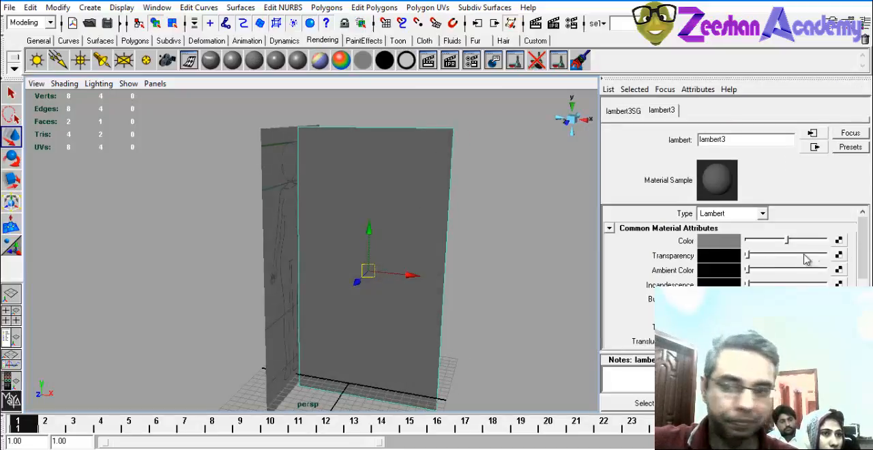
pyautogui.click(839, 244)
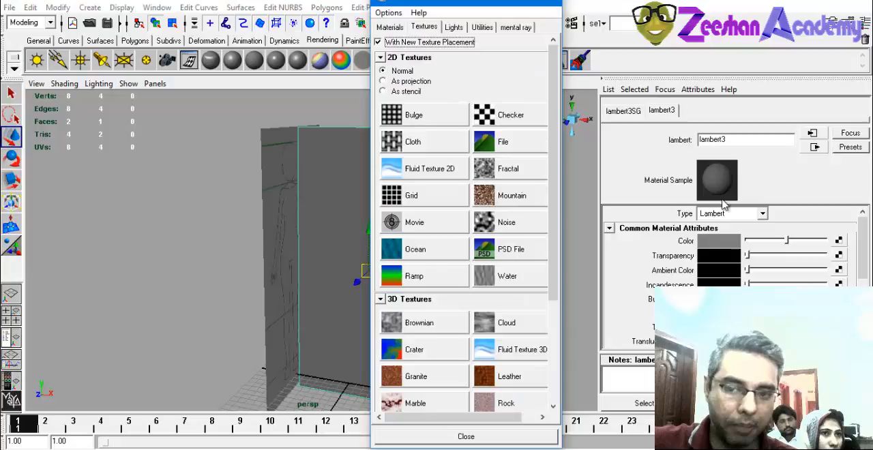
pyautogui.click(531, 140)
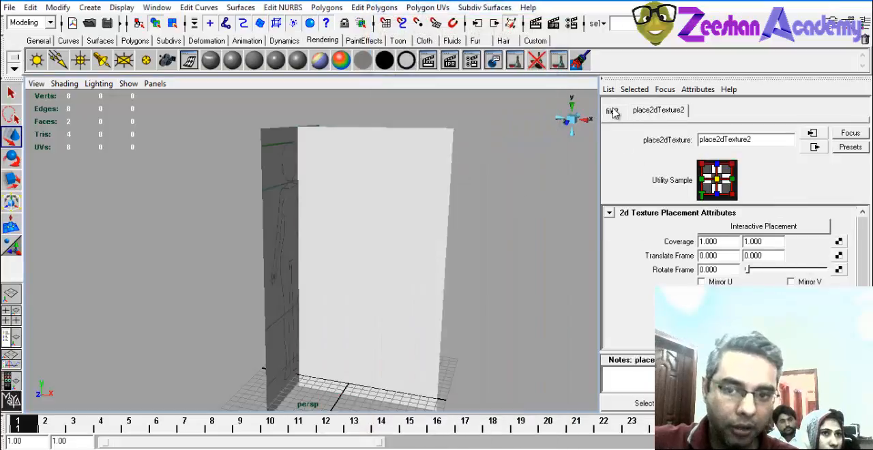
# Load the femaleSide image into the duplicated plane's file texture.
pyautogui.click(612, 111)
pyautogui.click(839, 272)
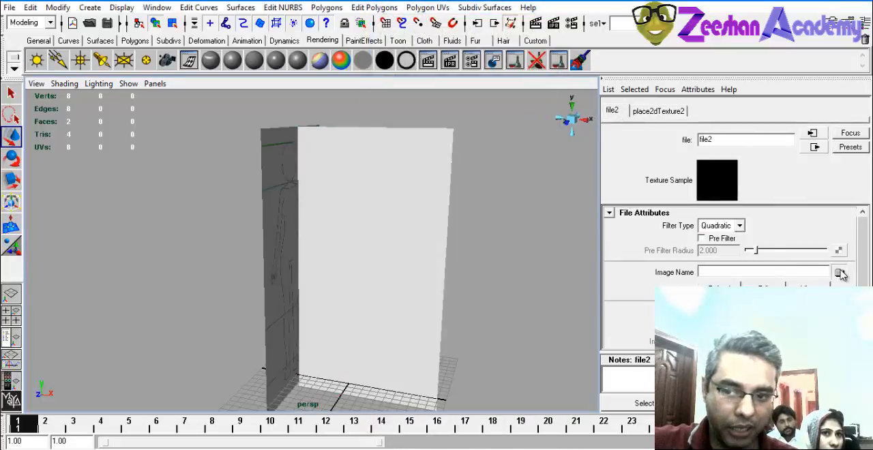
pyautogui.doubleClick(261, 176)
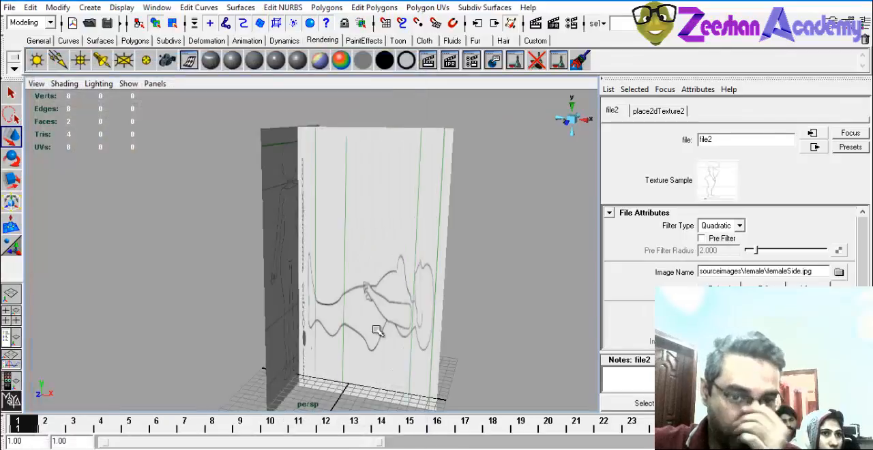
# Set the Rotate Frame of the side image's 2D texture placement to 90 to stand the figure upright.
pyautogui.keyDown('alt'); pyautogui.moveTo(411, 261); pyautogui.dragTo(414, 303); pyautogui.keyUp('alt')
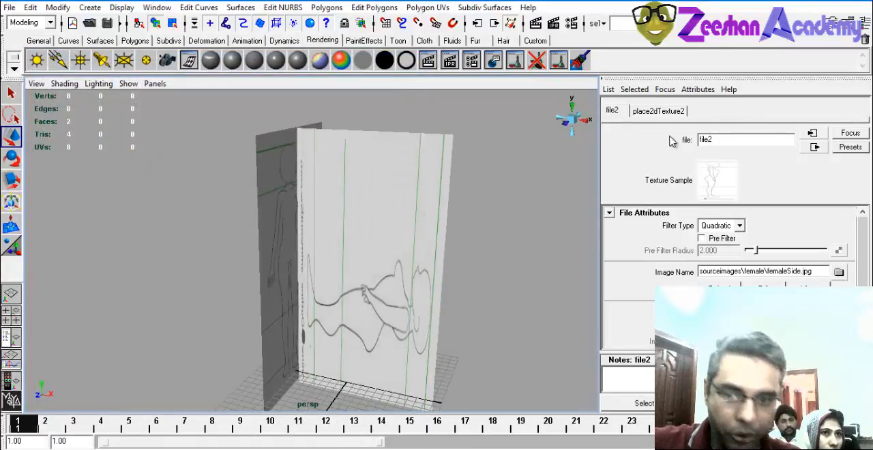
pyautogui.click(661, 112)
pyautogui.moveTo(749, 275); pyautogui.dragTo(772, 272)
pyautogui.doubleClick(736, 271)
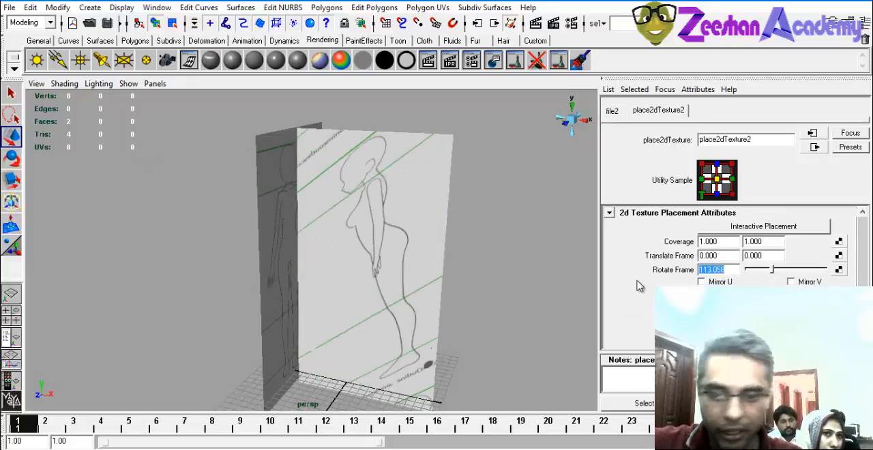
pyautogui.write('90')
pyautogui.press('Return')
# Examine how the green guide lines of the front and side images line up at the head, neck and feet.
pyautogui.moveTo(441, 266)
pyautogui.keyDown('alt'); pyautogui.mouseDown()
pyautogui.moveTo(446, 225)
pyautogui.moveTo(277, 238)
pyautogui.moveTo(425, 230)
pyautogui.moveTo(374, 232)
pyautogui.mouseUp(); pyautogui.keyUp('alt')
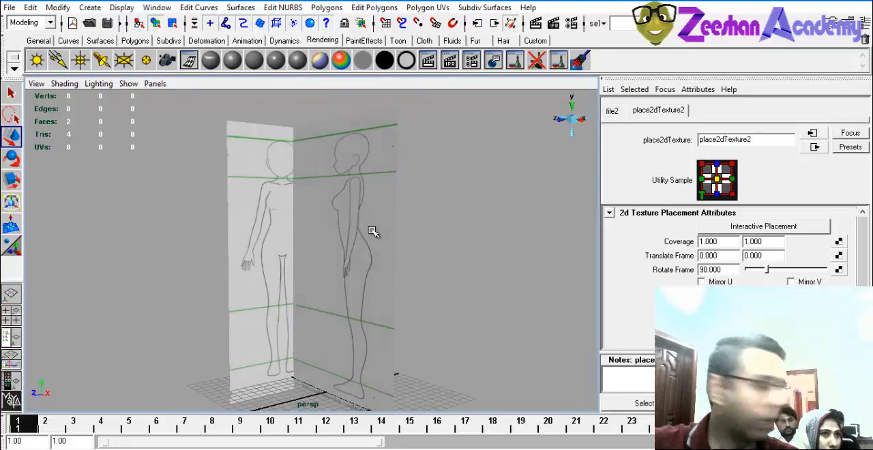
pyautogui.moveTo(300, 230)
pyautogui.keyDown('alt'); pyautogui.mouseDown(button='right')
pyautogui.moveTo(341, 248)
pyautogui.moveTo(403, 256)
pyautogui.mouseUp(button='right'); pyautogui.keyUp('alt')
pyautogui.keyDown('alt'); pyautogui.moveTo(300, 198); pyautogui.dragTo(335, 314, button='middle'); pyautogui.keyUp('alt')
pyautogui.keyDown('alt'); pyautogui.moveTo(245, 305); pyautogui.dragTo(457, 336, button='right'); pyautogui.keyUp('alt')
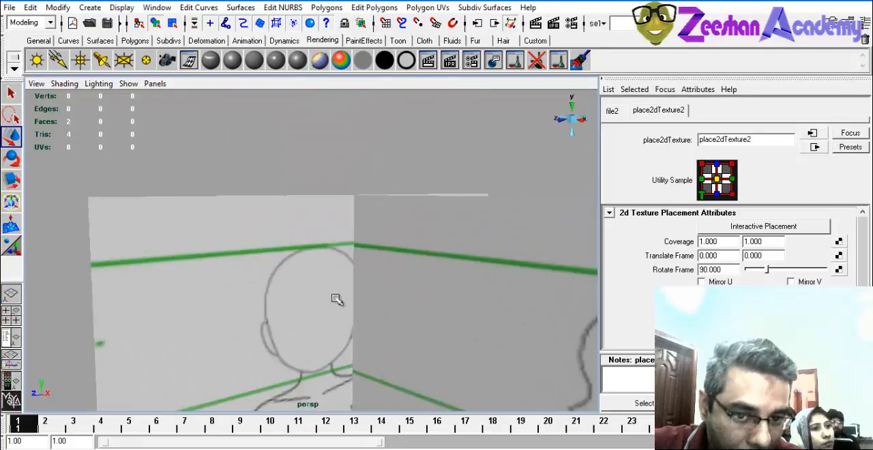
pyautogui.moveTo(335, 298)
pyautogui.keyDown('alt'); pyautogui.mouseDown()
pyautogui.moveTo(312, 243)
pyautogui.moveTo(334, 230)
pyautogui.moveTo(296, 218)
pyautogui.moveTo(335, 179)
pyautogui.moveTo(296, 215)
pyautogui.mouseUp(); pyautogui.keyUp('alt')
pyautogui.keyDown('alt'); pyautogui.moveTo(328, 259); pyautogui.dragTo(325, 260); pyautogui.keyUp('alt')
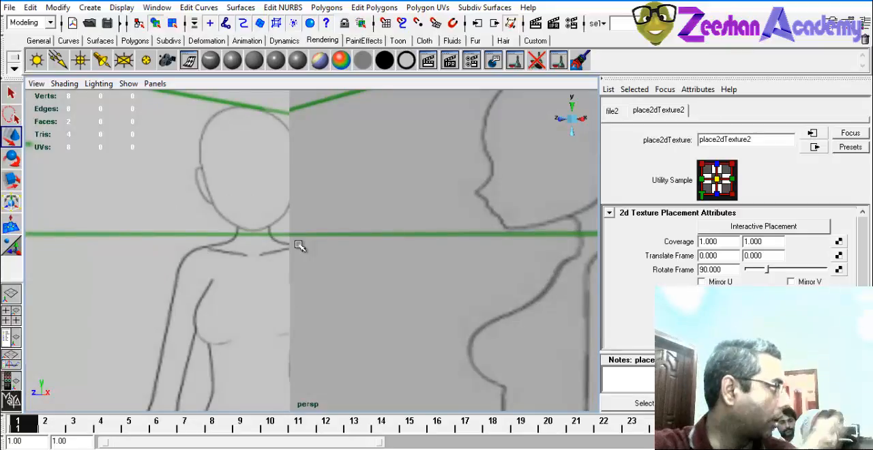
pyautogui.keyDown('alt'); pyautogui.moveTo(351, 242); pyautogui.dragTo(320, 249); pyautogui.keyUp('alt')
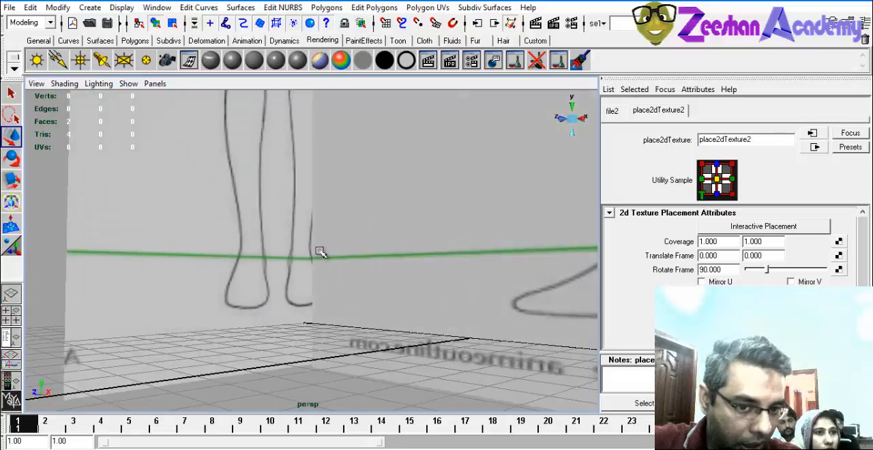
pyautogui.keyDown('alt'); pyautogui.moveTo(402, 160); pyautogui.dragTo(341, 378, button='middle'); pyautogui.keyUp('alt')
pyautogui.keyDown('alt'); pyautogui.moveTo(341, 378); pyautogui.dragTo(255, 292, button='right'); pyautogui.keyUp('alt')
pyautogui.keyDown('alt'); pyautogui.moveTo(255, 292); pyautogui.dragTo(293, 273); pyautogui.keyUp('alt')
pyautogui.keyDown('alt'); pyautogui.moveTo(327, 252); pyautogui.dragTo(345, 335, button='middle'); pyautogui.keyUp('alt')
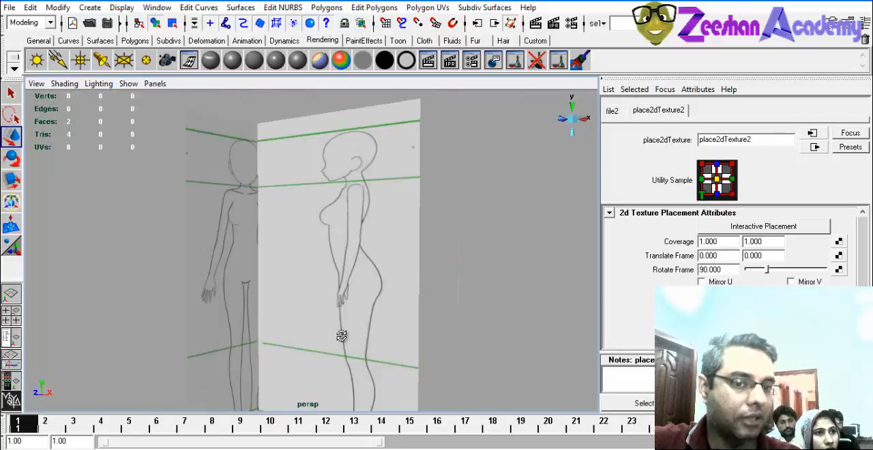
pyautogui.keyDown('alt'); pyautogui.moveTo(345, 335); pyautogui.dragTo(358, 327); pyautogui.keyUp('alt')
pyautogui.click(478, 289)
pyautogui.click(382, 302)
pyautogui.moveTo(477, 289)
pyautogui.keyDown('alt'); pyautogui.mouseDown()
pyautogui.moveTo(375, 316)
pyautogui.moveTo(293, 306)
pyautogui.moveTo(494, 307)
pyautogui.moveTo(368, 287)
pyautogui.moveTo(331, 228)
pyautogui.moveTo(318, 243)
pyautogui.moveTo(298, 242)
pyautogui.moveTo(215, 172)
pyautogui.moveTo(255, 229)
pyautogui.mouseUp(); pyautogui.keyUp('alt')
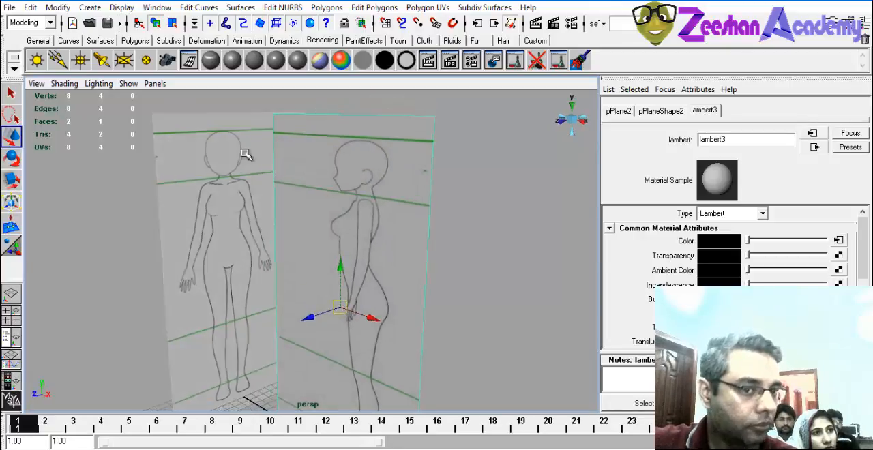
pyautogui.moveTo(245, 154)
pyautogui.keyDown('alt'); pyautogui.mouseDown()
pyautogui.moveTo(259, 242)
pyautogui.moveTo(272, 251)
pyautogui.mouseUp(); pyautogui.keyUp('alt')
pyautogui.click(216, 159)
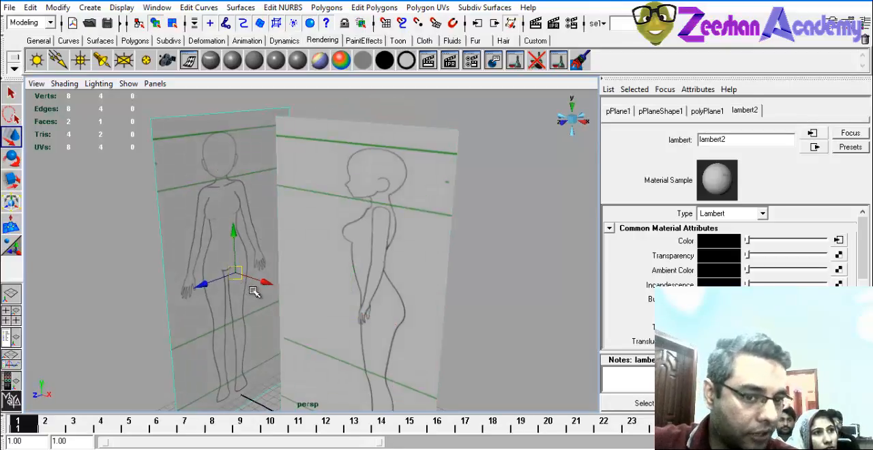
# Turn the side reference plane around to face the opposite way and set its Rotate X to 90.
pyautogui.click(367, 260)
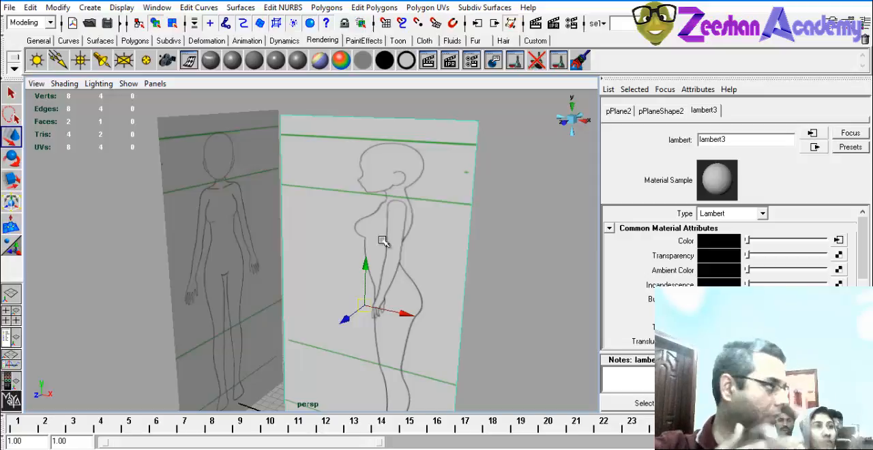
pyautogui.moveTo(421, 232)
pyautogui.keyDown('alt'); pyautogui.mouseDown()
pyautogui.moveTo(282, 215)
pyautogui.moveTo(401, 225)
pyautogui.moveTo(424, 236)
pyautogui.mouseUp(); pyautogui.keyUp('alt')
pyautogui.press('e')
pyautogui.keyDown('alt'); pyautogui.moveTo(375, 316); pyautogui.dragTo(452, 315); pyautogui.keyUp('alt')
pyautogui.keyDown('alt'); pyautogui.moveTo(443, 316); pyautogui.dragTo(266, 230); pyautogui.keyUp('alt')
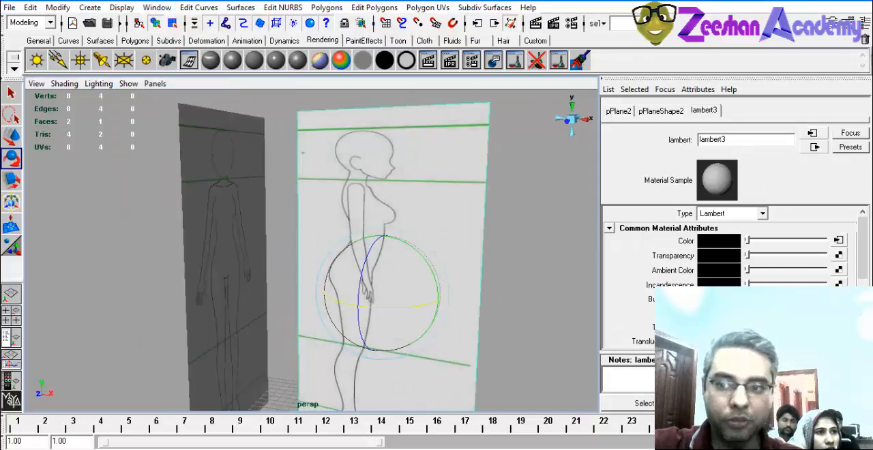
pyautogui.hotkey('ctrl', 'a')
pyautogui.click(843, 189)
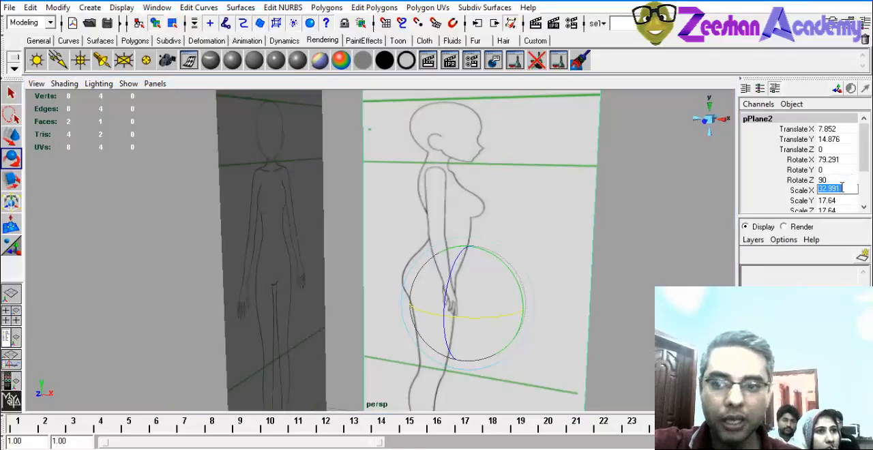
pyautogui.click(836, 159)
pyautogui.write('90')
pyautogui.press('Return')
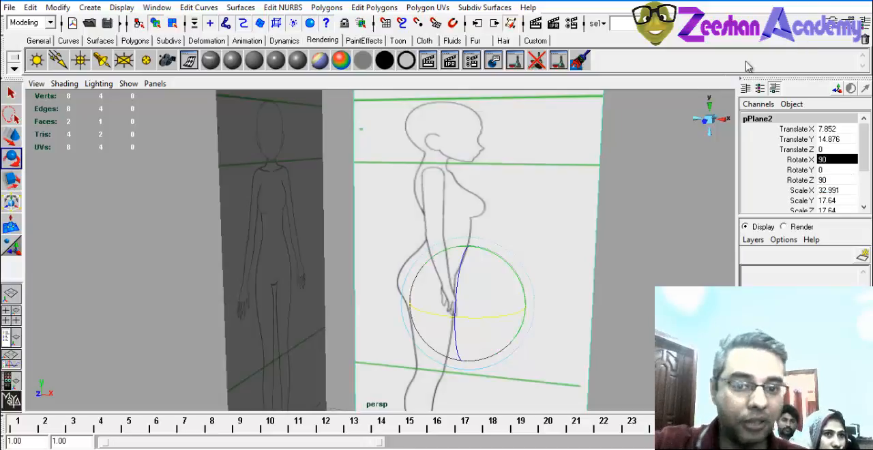
# Move the side plane against the front plane's edge, at about Translate X -1.099 and Translate Z -4.789.
pyautogui.keyDown('alt'); pyautogui.moveTo(594, 129); pyautogui.dragTo(446, 206); pyautogui.keyUp('alt')
pyautogui.press('w')
pyautogui.moveTo(461, 339); pyautogui.dragTo(290, 285)
pyautogui.click(290, 284)
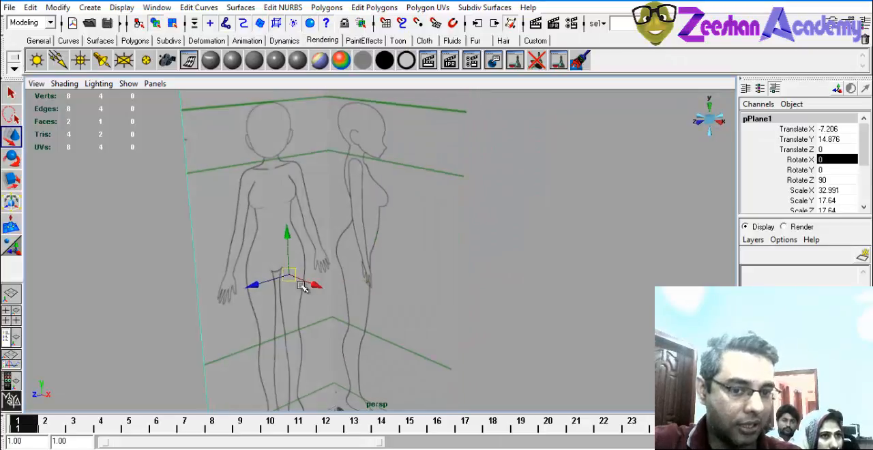
pyautogui.click(366, 265)
pyautogui.click(375, 265)
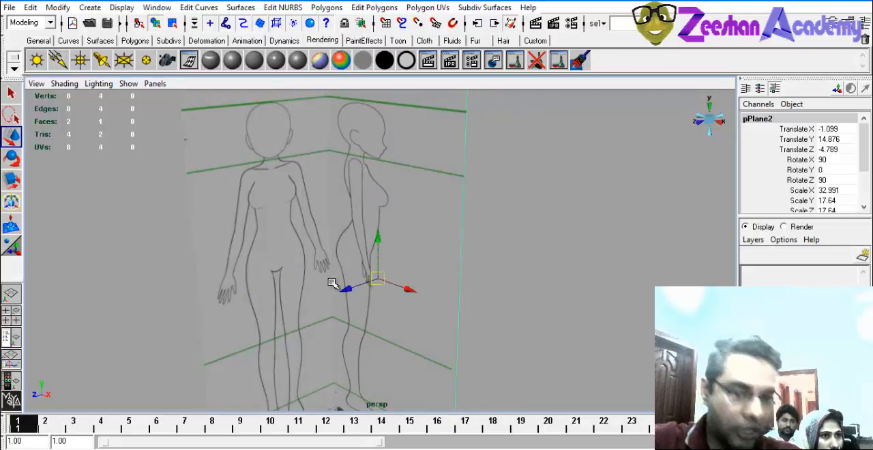
# Try widening the side plane to Scale Z 31.459 and shifting it along X to about 5.691, and undo both changes.
pyautogui.keyDown('alt'); pyautogui.moveTo(333, 285); pyautogui.dragTo(393, 269); pyautogui.keyUp('alt')
pyautogui.keyDown('alt'); pyautogui.moveTo(511, 259); pyautogui.dragTo(468, 230); pyautogui.keyUp('alt')
pyautogui.press('r')
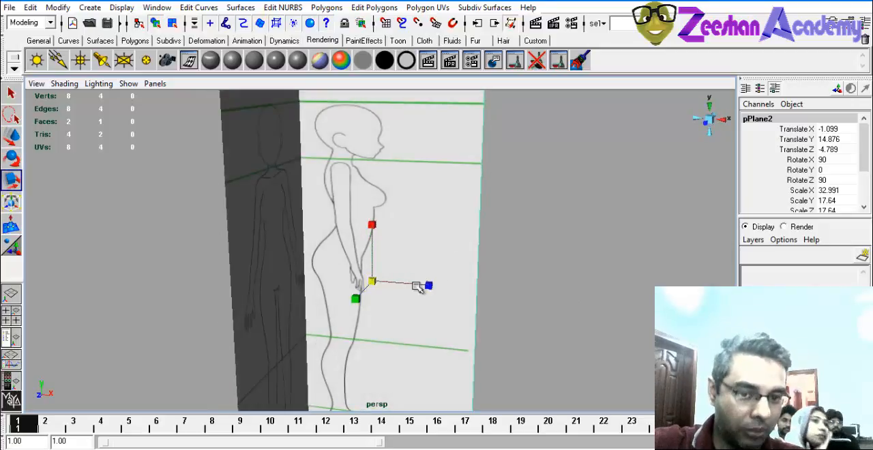
pyautogui.moveTo(417, 286); pyautogui.dragTo(482, 282)
pyautogui.press('w')
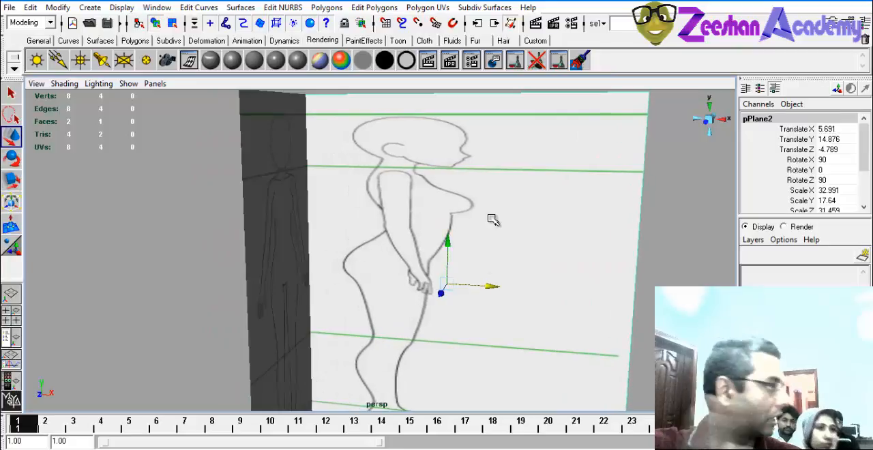
pyautogui.press('z')
pyautogui.press('space')
pyautogui.click(445, 242)
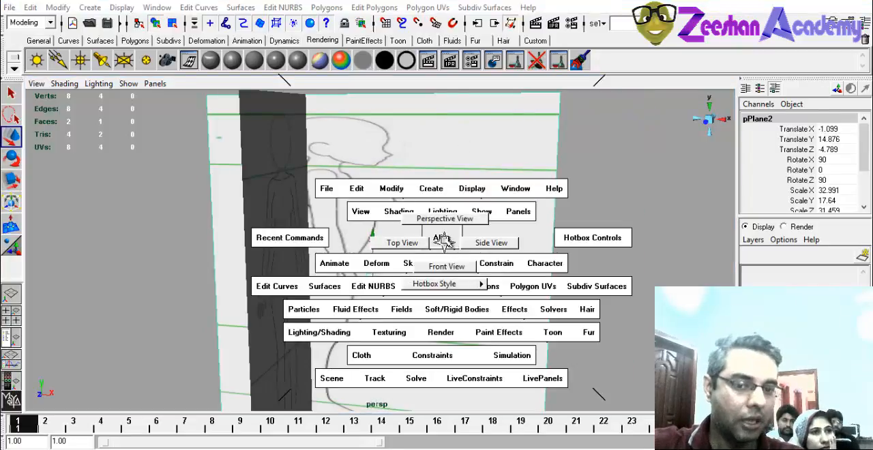
pyautogui.press('z')
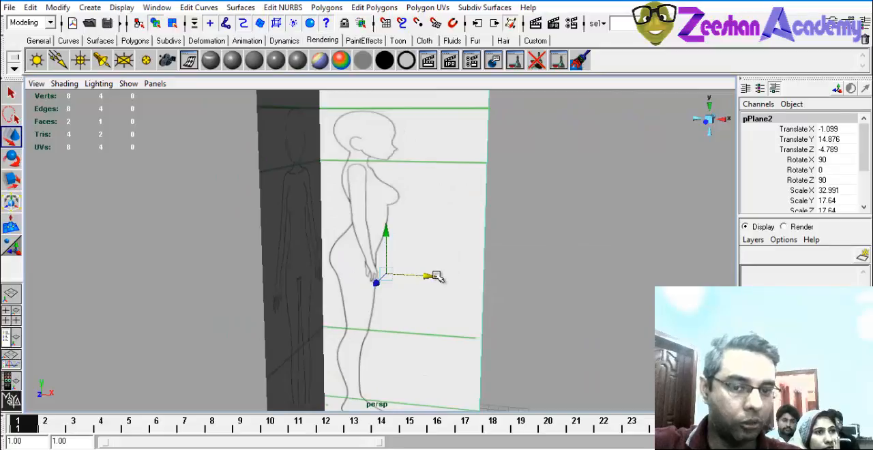
# Narrow the side reference plane to a Scale Z of about 13.512.
pyautogui.keyDown('alt'); pyautogui.moveTo(437, 274); pyautogui.dragTo(413, 274); pyautogui.keyUp('alt')
pyautogui.press('r')
pyautogui.press('w')
pyautogui.click(451, 264)
pyautogui.press('r')
pyautogui.moveTo(443, 278); pyautogui.dragTo(445, 281)
pyautogui.keyDown('alt'); pyautogui.moveTo(440, 288); pyautogui.dragTo(380, 290); pyautogui.keyUp('alt')
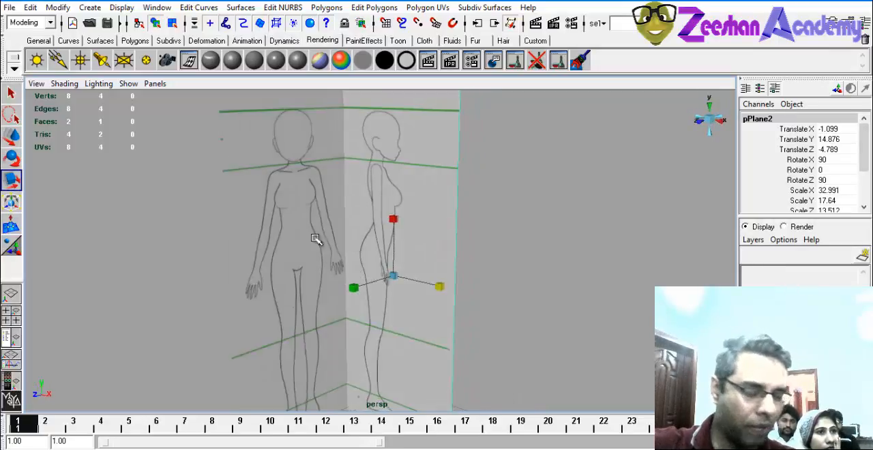
# Narrow the front reference plane to a Scale Z of about 16.63.
pyautogui.keyDown('alt'); pyautogui.moveTo(315, 239); pyautogui.dragTo(281, 266); pyautogui.keyUp('alt')
pyautogui.click(270, 257)
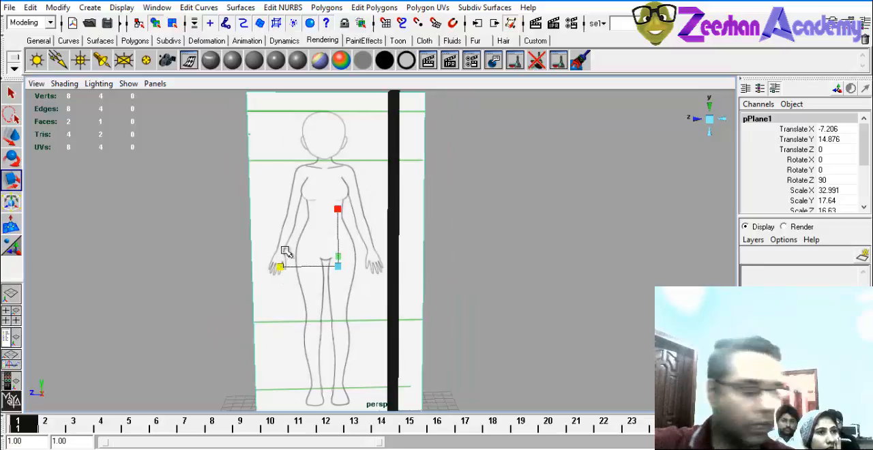
pyautogui.keyDown('alt'); pyautogui.moveTo(307, 258); pyautogui.dragTo(418, 244); pyautogui.keyUp('alt')
pyautogui.click(424, 261)
pyautogui.keyDown('alt'); pyautogui.moveTo(470, 319); pyautogui.dragTo(427, 273); pyautogui.keyUp('alt')
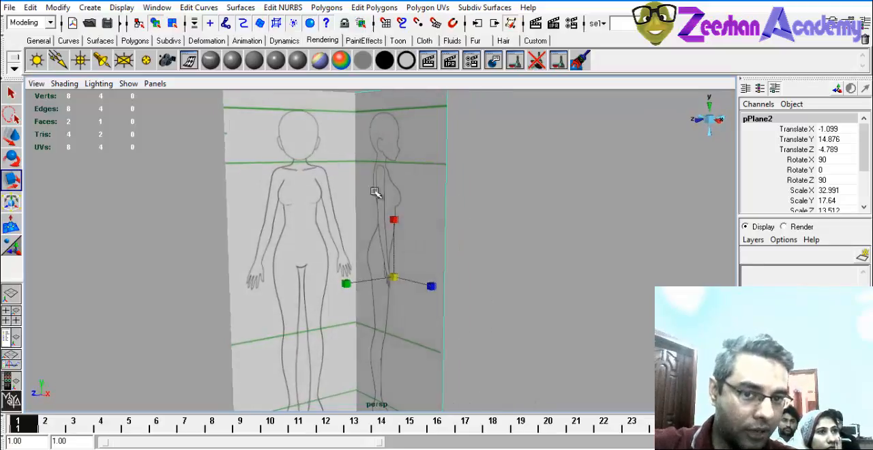
# Create a display layer named Ref_lyr and add both reference planes to it.
pyautogui.keyDown('alt'); pyautogui.moveTo(375, 193); pyautogui.dragTo(402, 261); pyautogui.keyUp('alt')
pyautogui.keyDown('alt'); pyautogui.moveTo(414, 190); pyautogui.dragTo(417, 260, button='middle'); pyautogui.keyUp('alt')
pyautogui.moveTo(173, 210); pyautogui.dragTo(593, 268)
pyautogui.keyDown('alt'); pyautogui.moveTo(565, 266); pyautogui.dragTo(555, 243); pyautogui.keyUp('alt')
pyautogui.keyDown('alt'); pyautogui.moveTo(555, 244); pyautogui.dragTo(406, 260, button='right'); pyautogui.keyUp('alt')
pyautogui.keyDown('alt'); pyautogui.moveTo(406, 260); pyautogui.dragTo(448, 252); pyautogui.keyUp('alt')
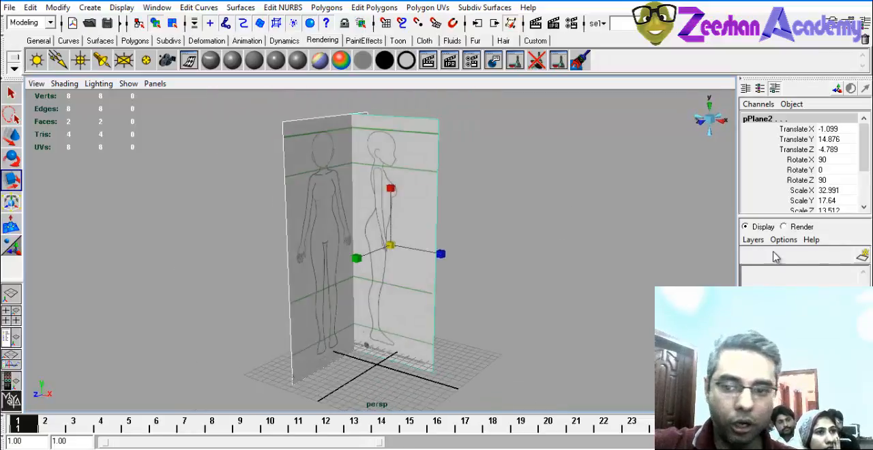
pyautogui.click(863, 257)
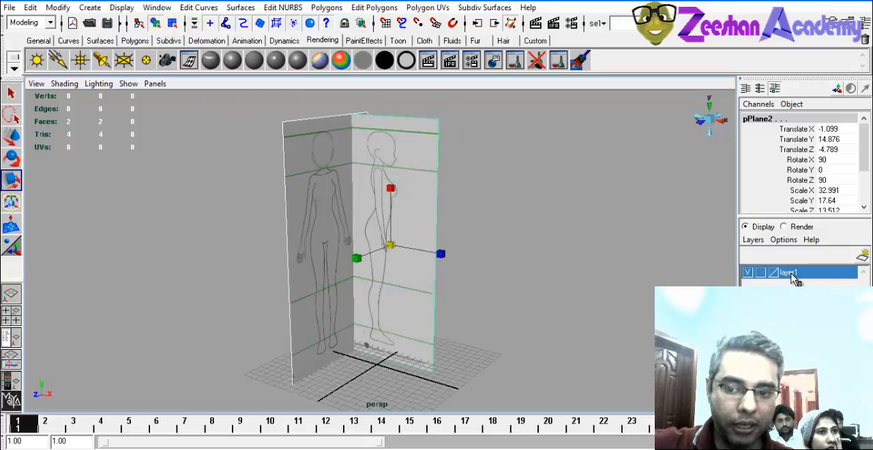
pyautogui.doubleClick(791, 272)
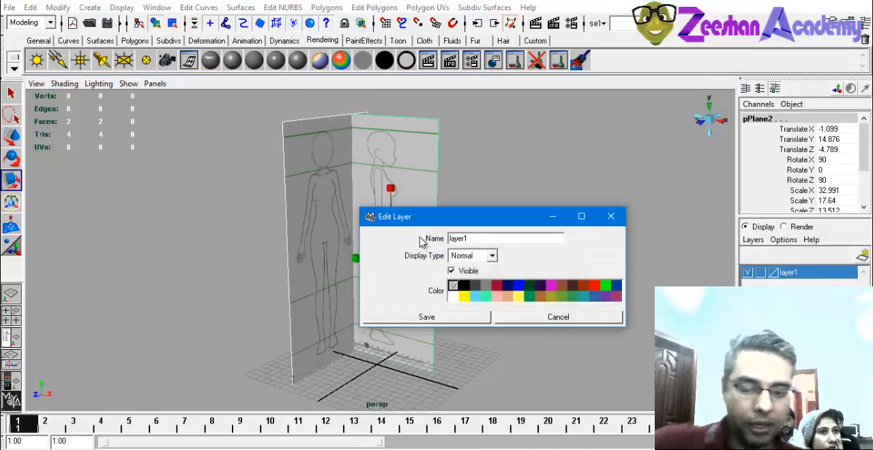
pyautogui.write('Ref_')
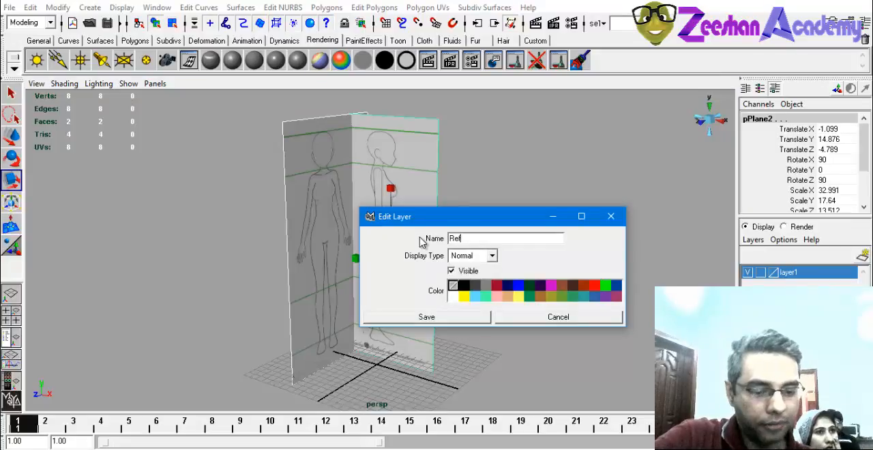
pyautogui.click(450, 319)
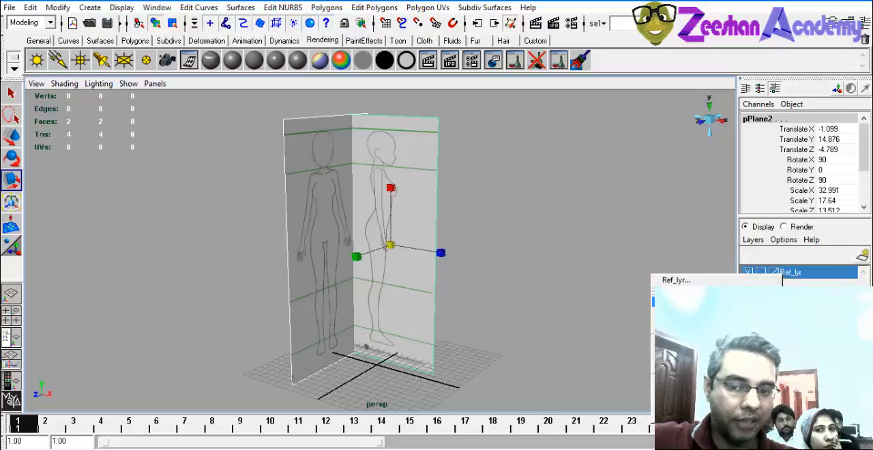
# Test the Ref_lyr layer by hiding and showing the reference planes, and clear the selection.
pyautogui.click(750, 272)
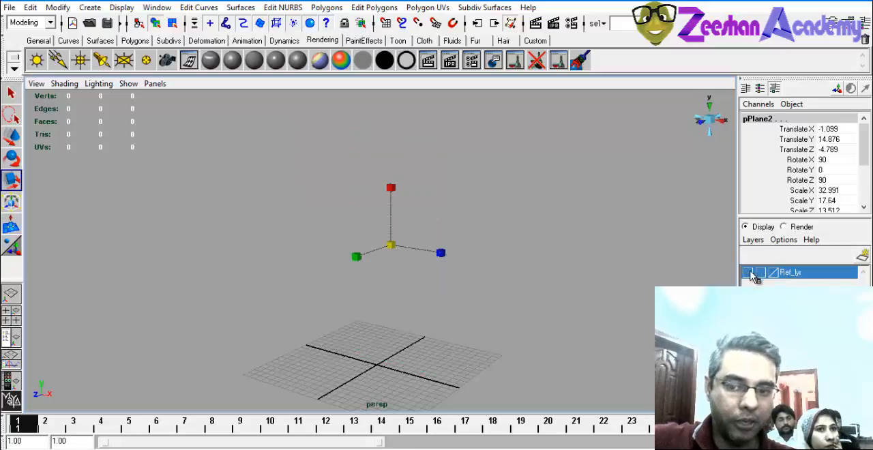
pyautogui.click(748, 272)
pyautogui.keyDown('alt'); pyautogui.moveTo(436, 273); pyautogui.dragTo(458, 281); pyautogui.keyUp('alt')
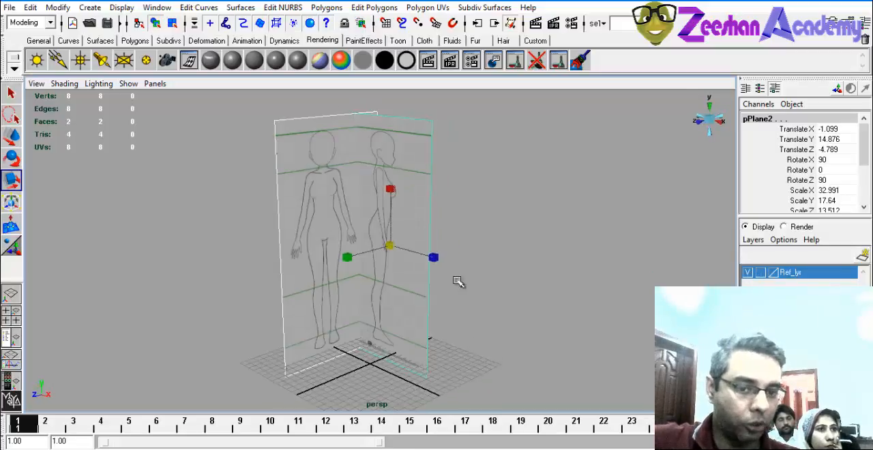
pyautogui.click(749, 272)
pyautogui.click(749, 273)
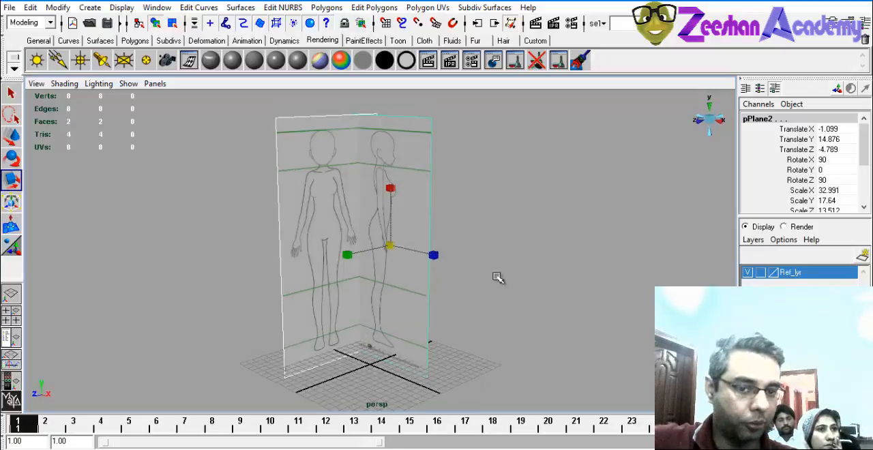
pyautogui.click(525, 293)
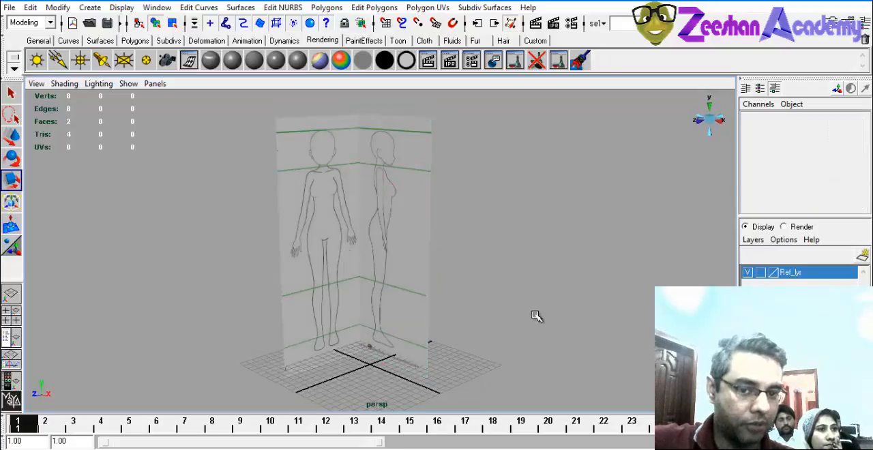
# Cycle through the Ref_lyr layer's display types and set it to Reference to make the planes unselectable.
pyautogui.click(761, 273)
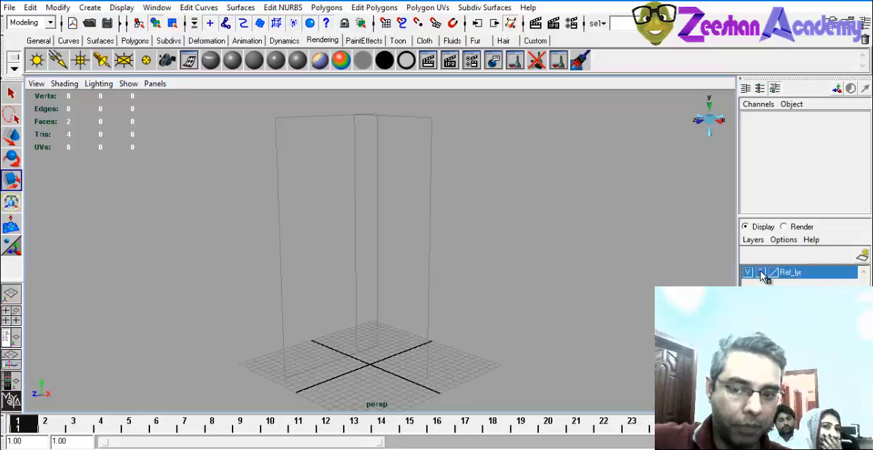
pyautogui.click(762, 272)
pyautogui.click(761, 272)
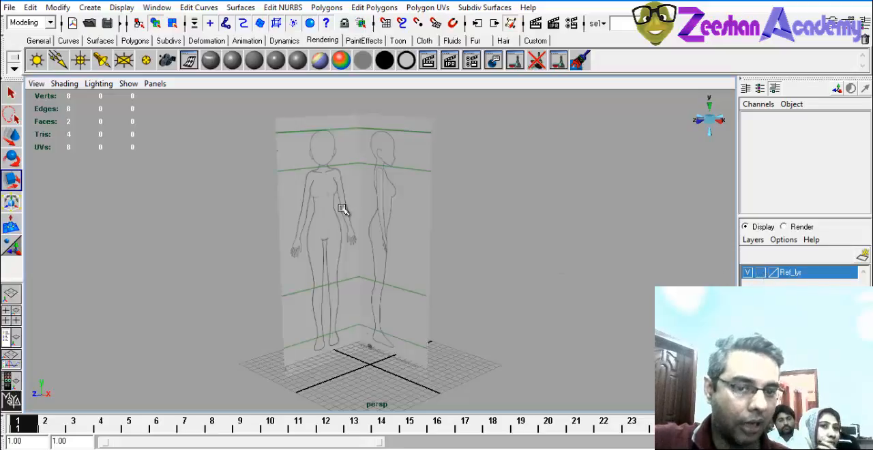
pyautogui.moveTo(455, 241); pyautogui.dragTo(238, 189)
pyautogui.click(761, 272)
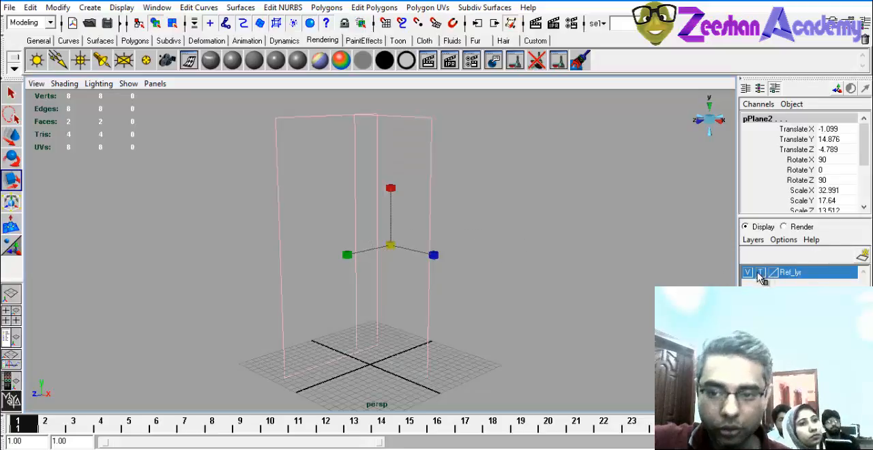
pyautogui.click(762, 272)
pyautogui.click(460, 235)
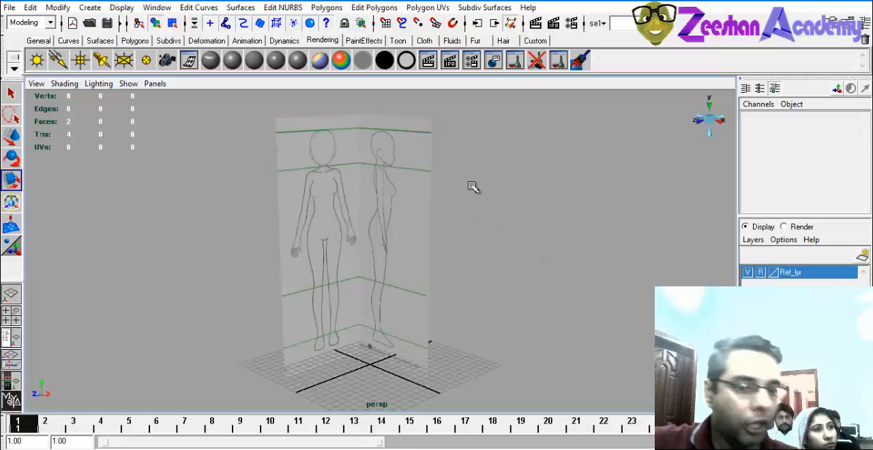
# Make the Ref_lyr layer selectable and move both reference planes to about Translate X 1.376 and Translate Z -6.099.
pyautogui.keyDown('alt'); pyautogui.moveTo(418, 253); pyautogui.dragTo(463, 288); pyautogui.keyUp('alt')
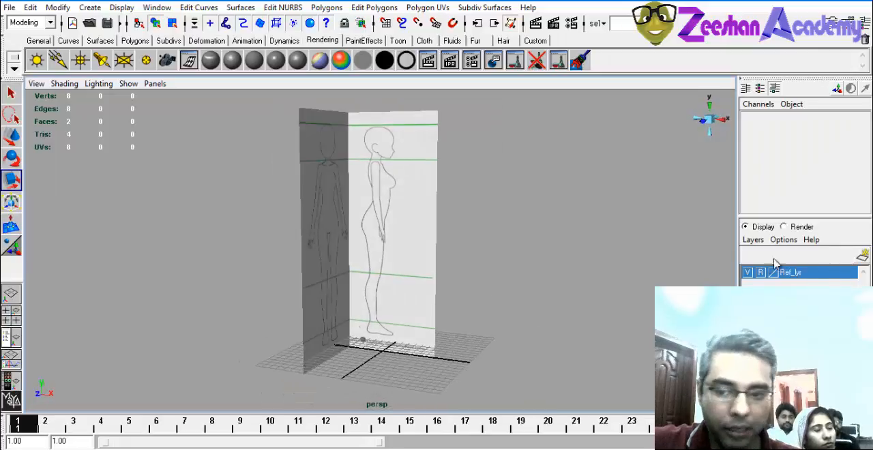
pyautogui.moveTo(298, 227); pyautogui.dragTo(586, 283)
pyautogui.press('w')
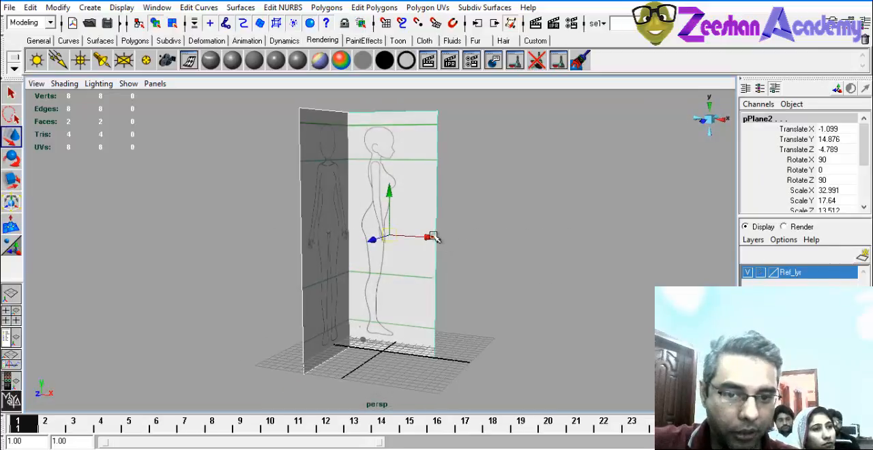
pyautogui.moveTo(433, 236); pyautogui.dragTo(456, 241)
pyautogui.moveTo(456, 241)
pyautogui.keyDown('alt'); pyautogui.mouseDown()
pyautogui.moveTo(427, 257)
pyautogui.moveTo(448, 242)
pyautogui.mouseUp(); pyautogui.keyUp('alt')
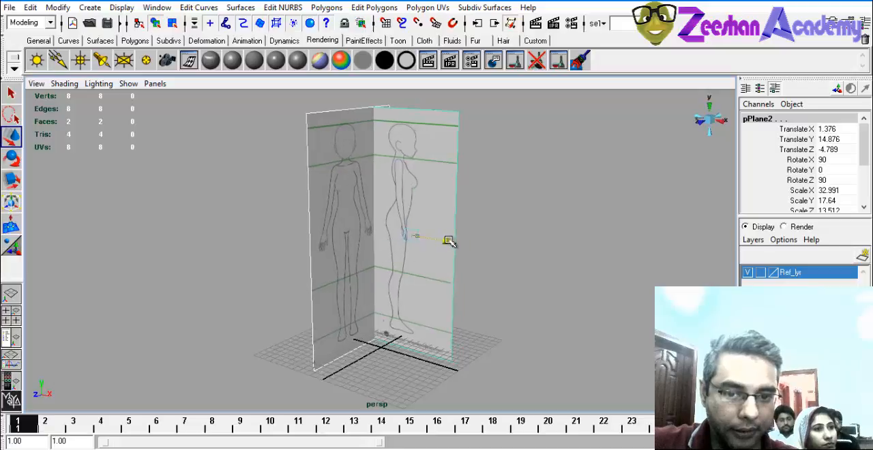
pyautogui.moveTo(388, 243); pyautogui.dragTo(331, 268)
pyautogui.press('space')
pyautogui.keyDown('alt'); pyautogui.moveTo(294, 314); pyautogui.dragTo(279, 327, button='middle'); pyautogui.keyUp('alt')
# Display the reference planes smooth shaded with their image textures in the front and side views.
pyautogui.keyDown('alt'); pyautogui.moveTo(639, 306); pyautogui.dragTo(614, 364, button='middle'); pyautogui.keyUp('alt')
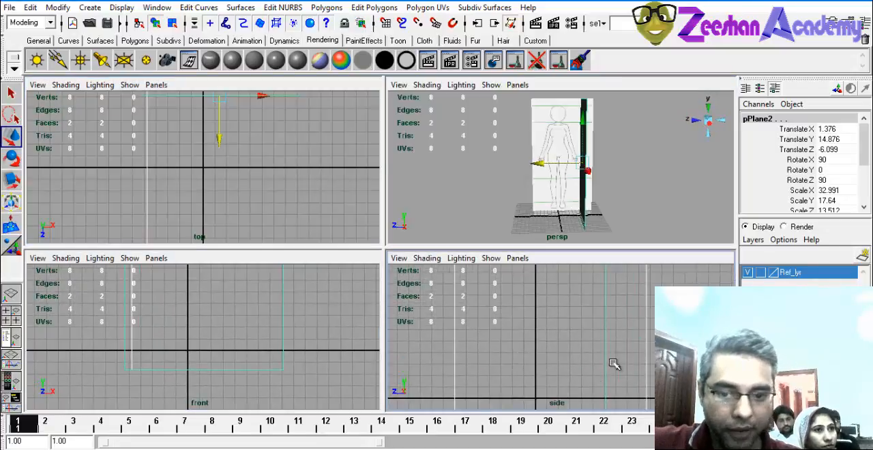
pyautogui.keyDown('alt'); pyautogui.moveTo(614, 364); pyautogui.dragTo(491, 326, button='right'); pyautogui.keyUp('alt')
pyautogui.keyDown('alt'); pyautogui.moveTo(593, 324); pyautogui.dragTo(589, 346, button='middle'); pyautogui.keyUp('alt')
pyautogui.press('5')
pyautogui.press('5')
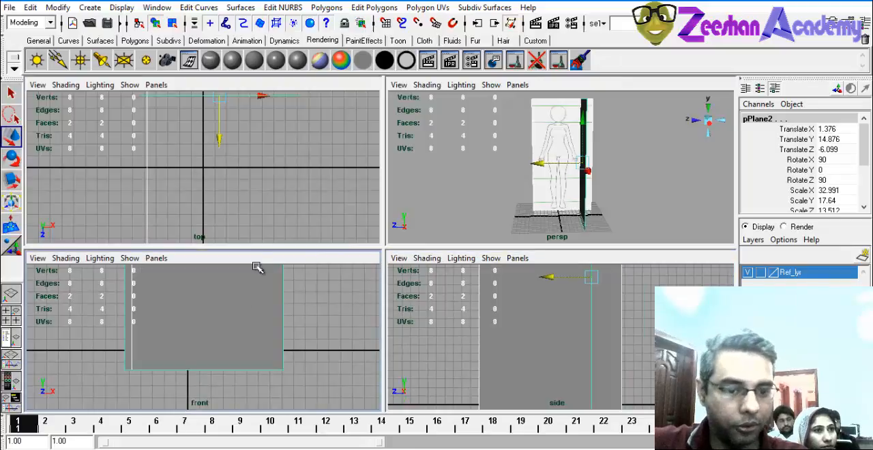
pyautogui.press('6')
pyautogui.press('6')
pyautogui.press('6')
pyautogui.keyDown('alt'); pyautogui.moveTo(571, 321); pyautogui.dragTo(470, 321, button='right'); pyautogui.keyUp('alt')
# Turn on X-Ray shading in the side view and move both reference planes to Translate Z -5.82.
pyautogui.press('space')
pyautogui.keyDown('alt'); pyautogui.moveTo(405, 264); pyautogui.dragTo(468, 349, button='middle'); pyautogui.keyUp('alt')
pyautogui.keyDown('alt'); pyautogui.moveTo(468, 349); pyautogui.dragTo(360, 221, button='right'); pyautogui.keyUp('alt')
pyautogui.keyDown('alt'); pyautogui.moveTo(360, 221); pyautogui.dragTo(363, 198, button='middle'); pyautogui.keyUp('alt')
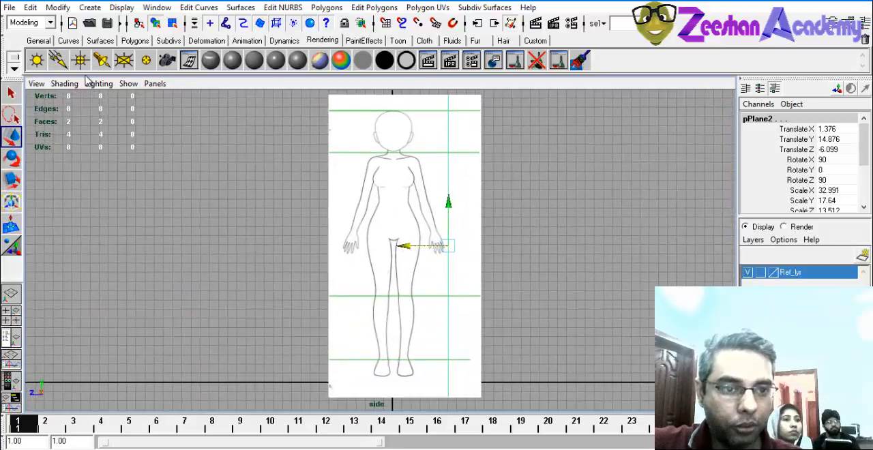
pyautogui.click(64, 83)
pyautogui.click(72, 230)
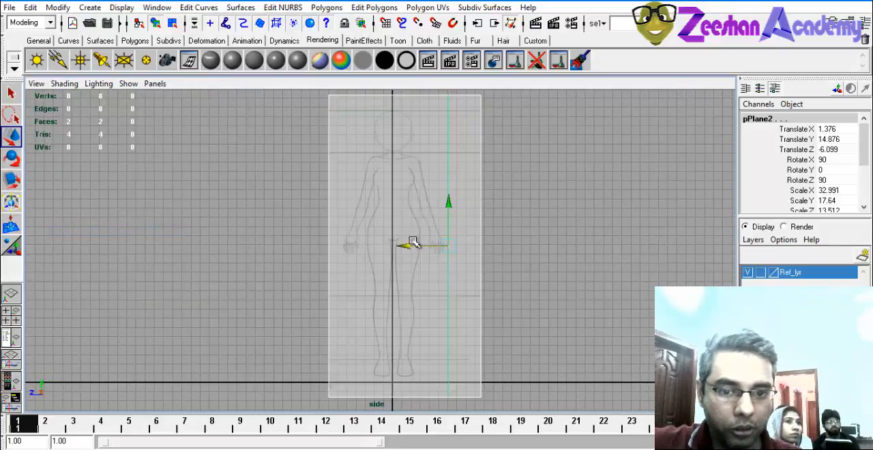
pyautogui.moveTo(405, 245); pyautogui.dragTo(402, 246)
# Turn on X-Ray shading in the front view so the grid shows through the side-profile reference plane.
pyautogui.press('space')
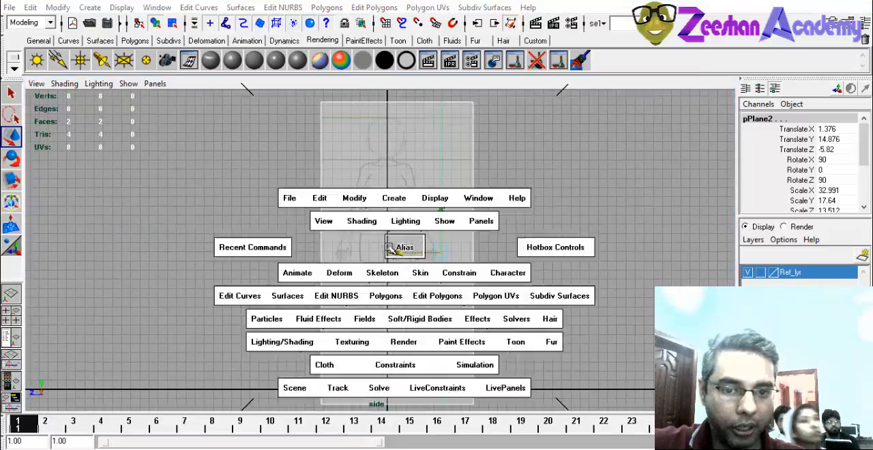
pyautogui.press('space')
pyautogui.scroll(-2, 312, 278)
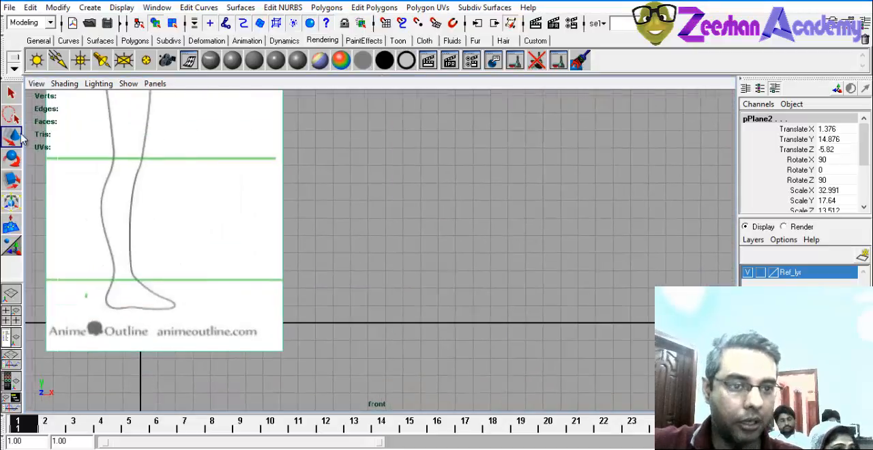
pyautogui.click(64, 83)
pyautogui.click(117, 231)
pyautogui.keyDown('alt'); pyautogui.moveTo(335, 187); pyautogui.dragTo(399, 372, button='middle'); pyautogui.keyUp('alt')
pyautogui.keyDown('alt'); pyautogui.moveTo(399, 372); pyautogui.dragTo(63, 230, button='right'); pyautogui.keyUp('alt')
pyautogui.keyDown('alt'); pyautogui.moveTo(295, 251); pyautogui.dragTo(329, 259, button='middle'); pyautogui.keyUp('alt')
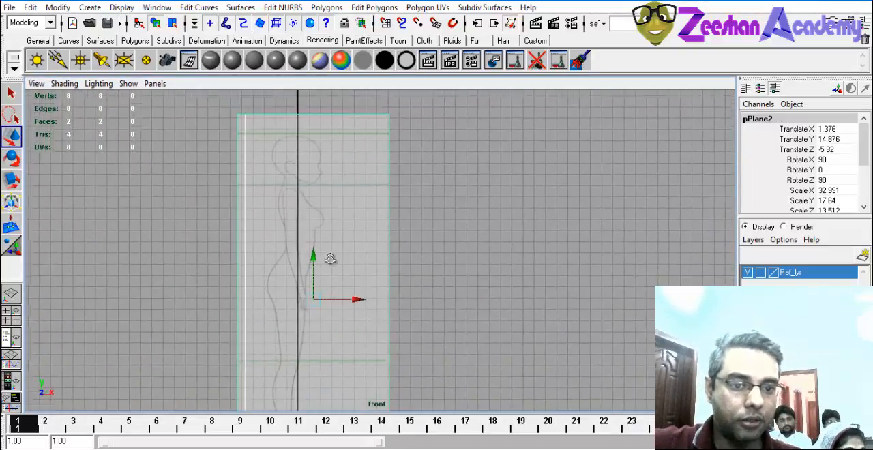
pyautogui.keyDown('alt'); pyautogui.moveTo(329, 259); pyautogui.dragTo(381, 289, button='right'); pyautogui.keyUp('alt')
pyautogui.keyDown('alt'); pyautogui.moveTo(381, 289); pyautogui.dragTo(395, 271, button='middle'); pyautogui.keyUp('alt')
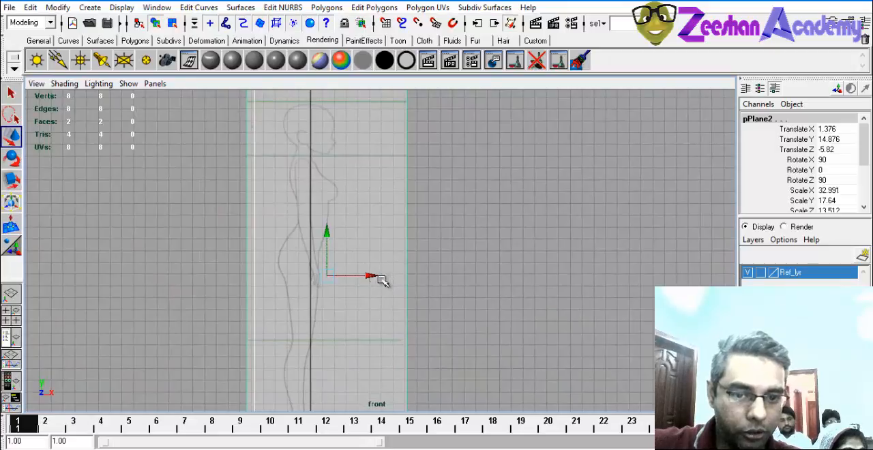
# Set the Ref_lyr layer's display type back to Reference to lock the planes.
pyautogui.press('space')
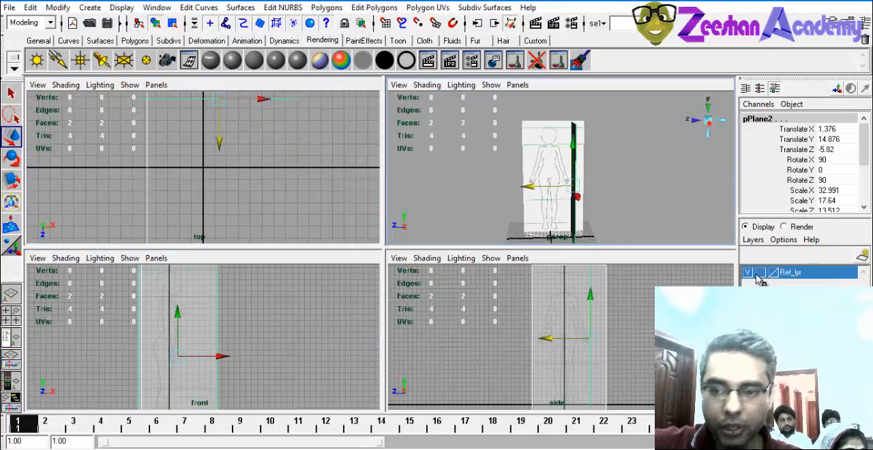
pyautogui.click(759, 275)
pyautogui.click(762, 274)
# Examine the X-Ray shading option and the front figure's alignment with the center grid line in the side view.
pyautogui.keyDown('alt'); pyautogui.moveTo(524, 212); pyautogui.dragTo(475, 190, button='middle'); pyautogui.keyUp('alt')
pyautogui.keyDown('alt'); pyautogui.moveTo(548, 316); pyautogui.dragTo(522, 328, button='middle'); pyautogui.keyUp('alt')
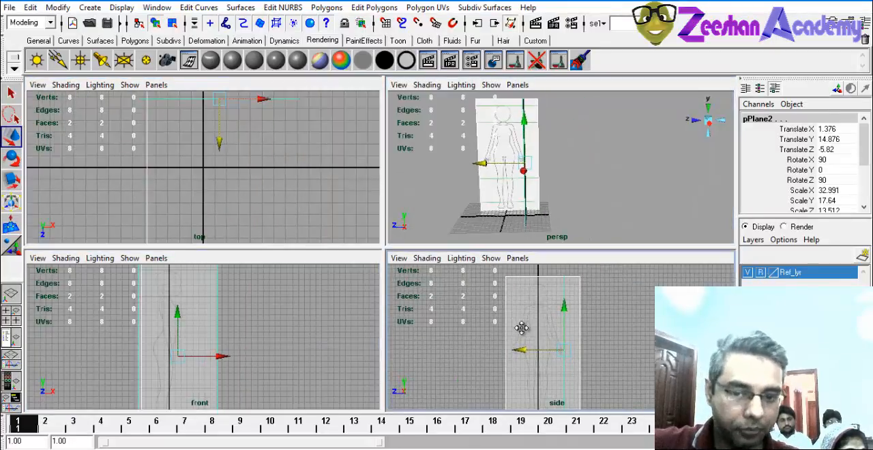
pyautogui.press('space')
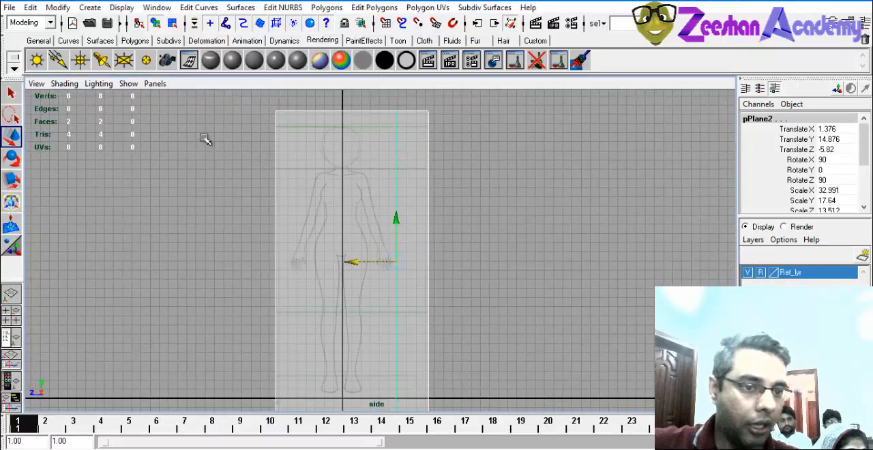
pyautogui.keyDown('alt'); pyautogui.moveTo(373, 242); pyautogui.dragTo(411, 205, button='middle'); pyautogui.keyUp('alt')
pyautogui.click(61, 85)
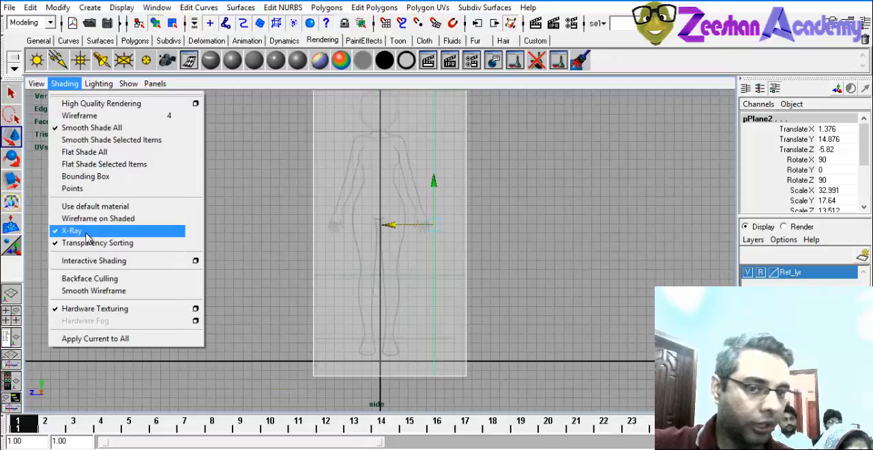
pyautogui.keyDown('alt'); pyautogui.moveTo(365, 237); pyautogui.dragTo(368, 287, button='middle'); pyautogui.keyUp('alt')
pyautogui.moveTo(418, 273)
pyautogui.keyDown('alt'); pyautogui.mouseDown(button='middle')
pyautogui.moveTo(399, 199)
pyautogui.moveTo(442, 272)
pyautogui.mouseUp(button='middle'); pyautogui.keyUp('alt')
pyautogui.scroll(1, 446, 203)
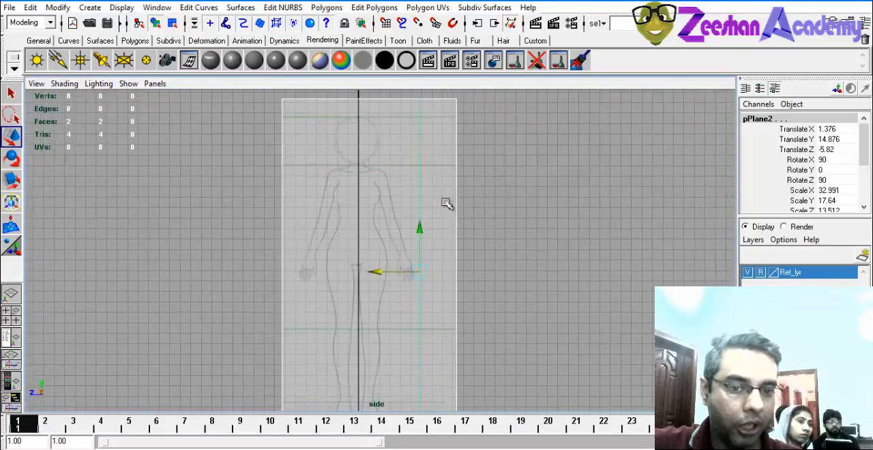
pyautogui.keyDown('alt'); pyautogui.moveTo(398, 149); pyautogui.dragTo(390, 233, button='middle'); pyautogui.keyUp('alt')
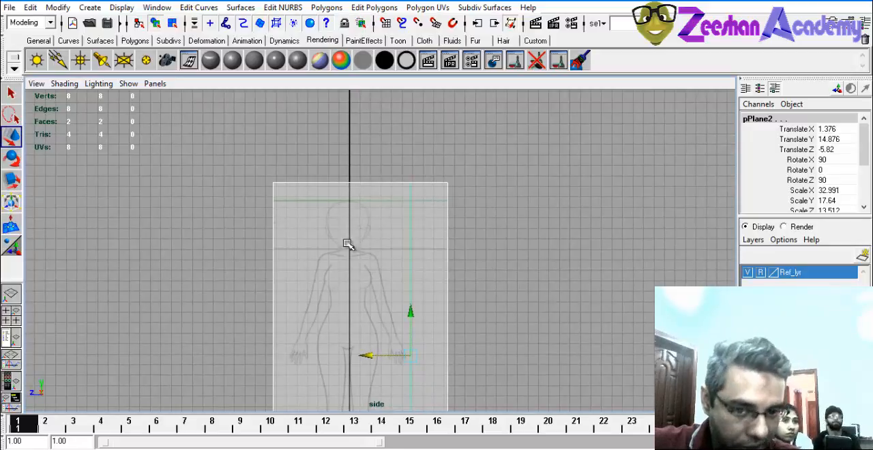
pyautogui.keyDown('alt'); pyautogui.moveTo(387, 325); pyautogui.dragTo(397, 233, button='middle'); pyautogui.keyUp('alt')
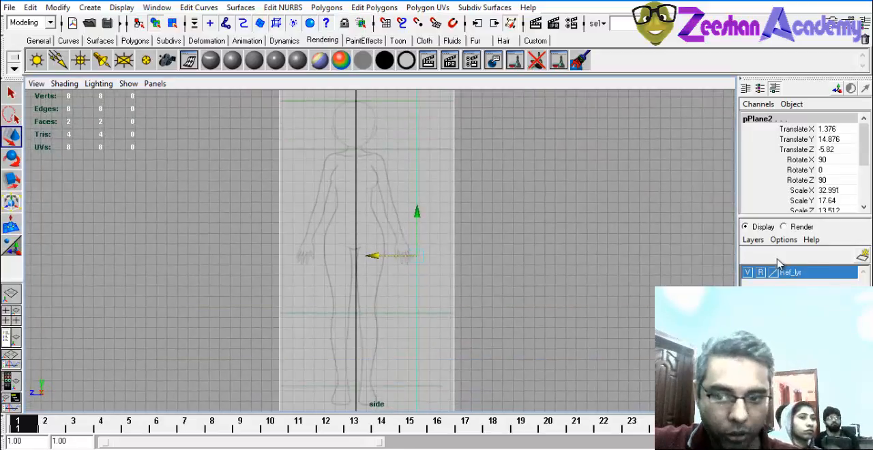
# Unlock the Ref_lyr layer and move both reference planes to Translate Z -6.064 to center the front figure.
pyautogui.moveTo(374, 256); pyautogui.dragTo(379, 256)
pyautogui.keyDown('alt'); pyautogui.moveTo(367, 137); pyautogui.dragTo(362, 154, button='middle'); pyautogui.keyUp('alt')
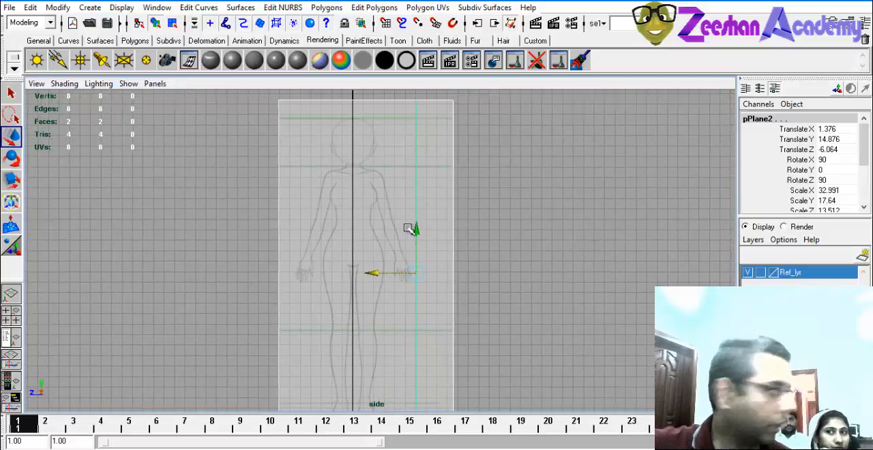
pyautogui.keyDown('alt'); pyautogui.moveTo(359, 175); pyautogui.dragTo(345, 151, button='middle'); pyautogui.keyUp('alt')
# In the front view, move the side-profile reference plane to Translate X 1.756 to center it on the grid line.
pyautogui.press('space')
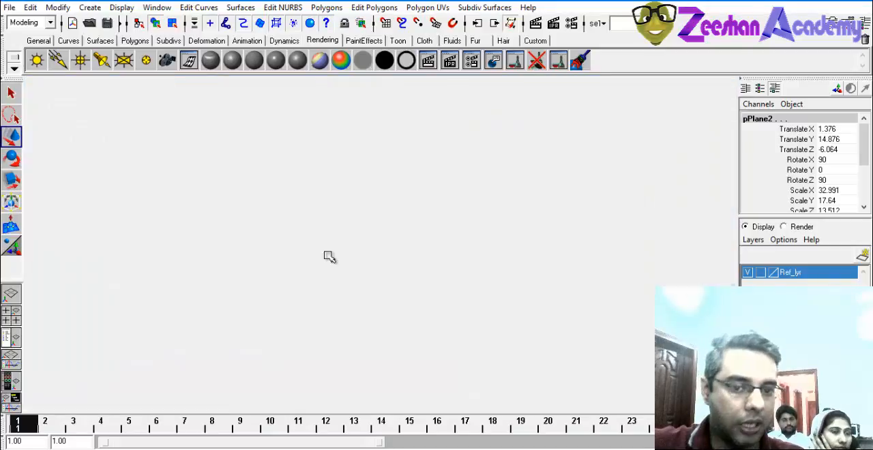
pyautogui.press('space')
pyautogui.keyDown('alt'); pyautogui.moveTo(172, 359); pyautogui.dragTo(176, 309, button='middle'); pyautogui.keyUp('alt')
pyautogui.keyDown('alt'); pyautogui.moveTo(325, 159); pyautogui.dragTo(335, 192, button='middle'); pyautogui.keyUp('alt')
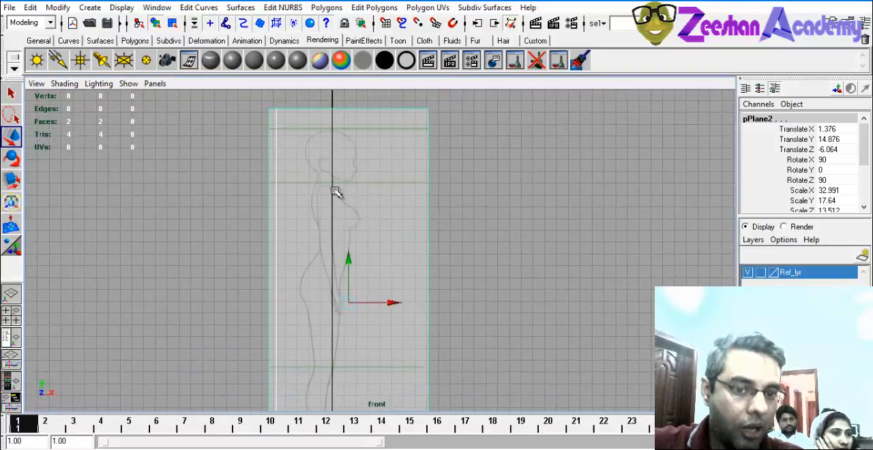
pyautogui.moveTo(392, 304); pyautogui.dragTo(396, 305)
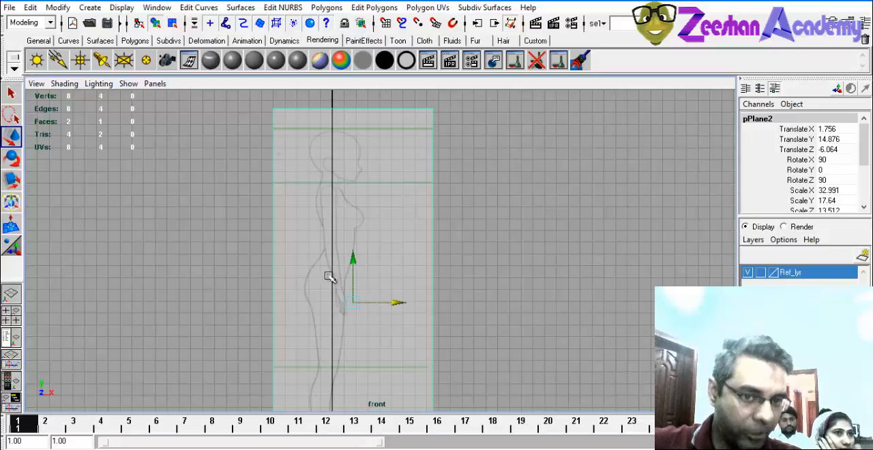
# Set the Ref_lyr layer's display type to Reference and inspect both planes in the perspective view.
pyautogui.keyDown('alt'); pyautogui.moveTo(352, 297); pyautogui.dragTo(355, 237, button='middle'); pyautogui.keyUp('alt')
pyautogui.click(761, 272)
pyautogui.click(761, 273)
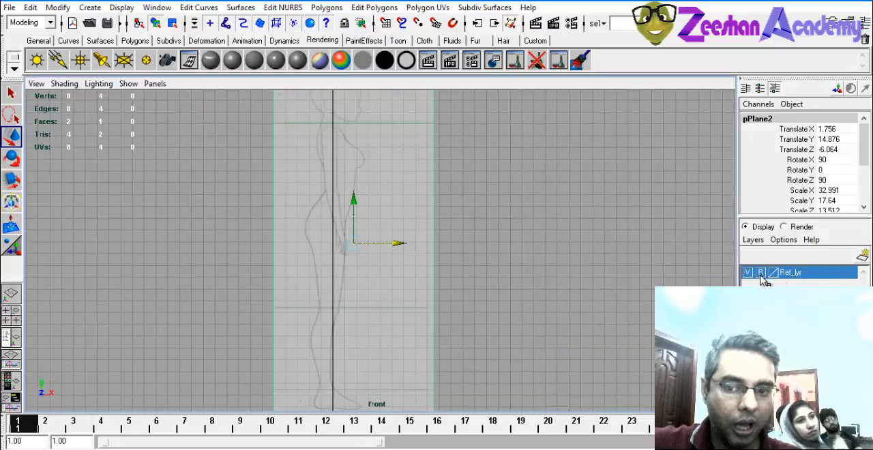
pyautogui.press('space')
pyautogui.press('space')
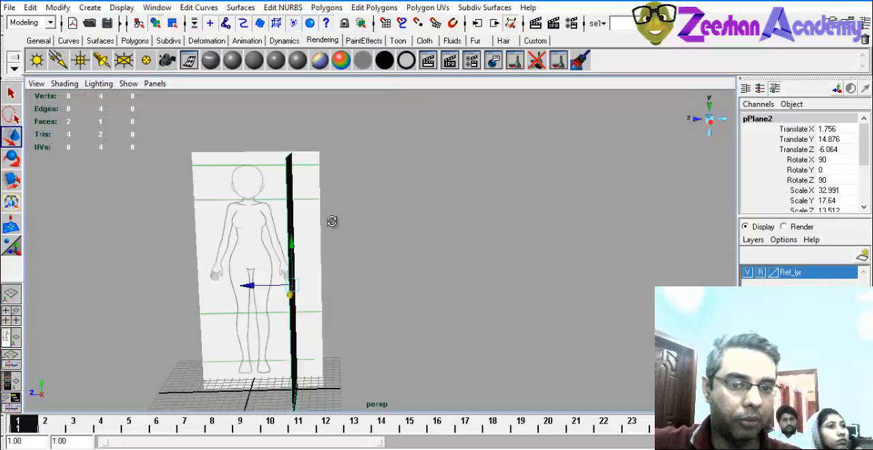
pyautogui.keyDown('alt'); pyautogui.moveTo(332, 220); pyautogui.dragTo(476, 255); pyautogui.keyUp('alt')
pyautogui.keyDown('alt'); pyautogui.moveTo(365, 330); pyautogui.dragTo(355, 271, button='middle'); pyautogui.keyUp('alt')
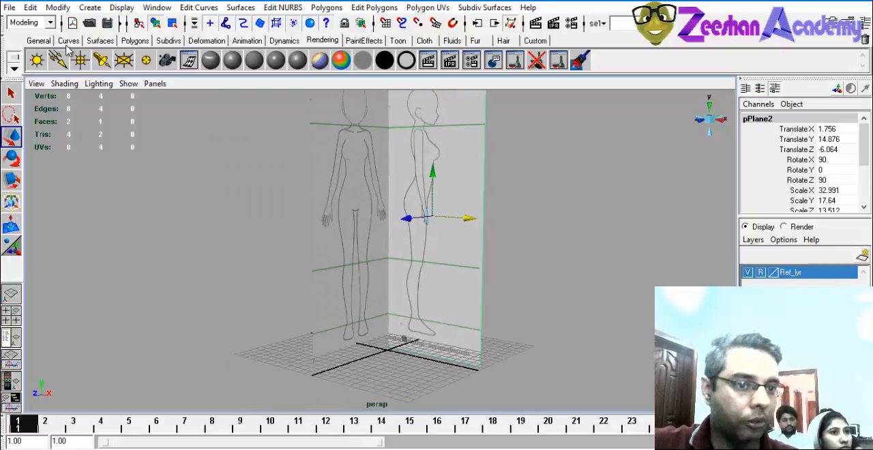
# Save the scene in the project's scenes folder as a Maya Binary file whose name starts with FemaleCharact.
pyautogui.click(134, 41)
pyautogui.hotkey('ctrl', 's')
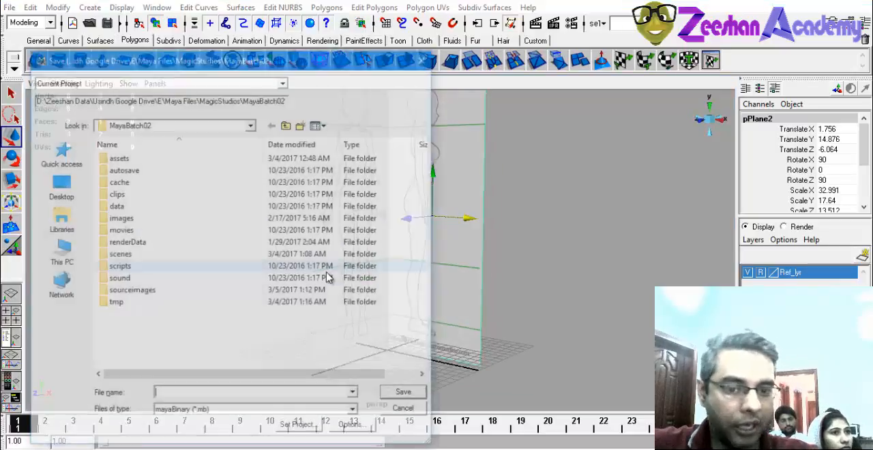
pyautogui.click(120, 255)
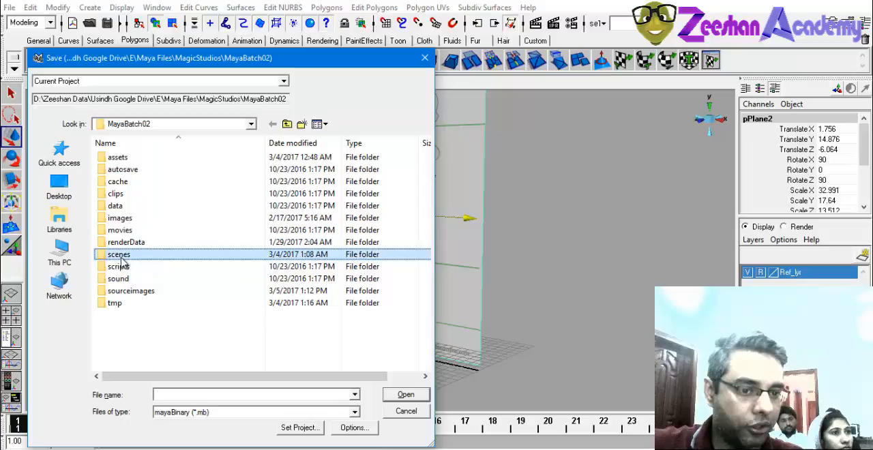
pyautogui.doubleClick(176, 263)
pyautogui.click(173, 393)
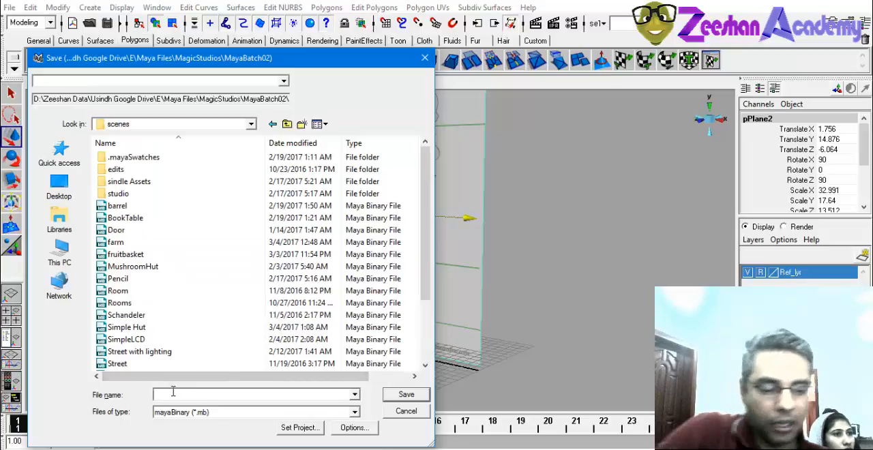
pyautogui.write('FemaleCharacter_1')
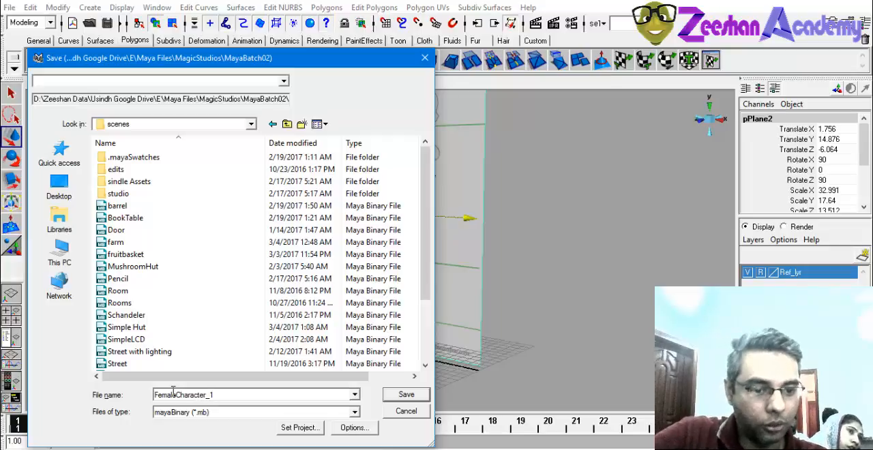
pyautogui.press('Return')
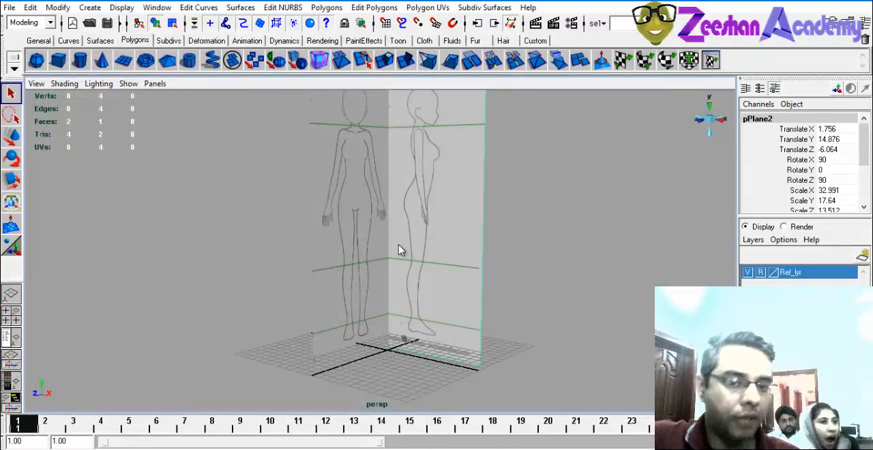
# Try a polygon cube as the starting primitive, raising it to Translate Y 12.078, and delete it.
pyautogui.keyDown('alt'); pyautogui.moveTo(404, 232); pyautogui.dragTo(383, 263, button='middle'); pyautogui.keyUp('alt')
pyautogui.keyDown('alt'); pyautogui.moveTo(383, 264); pyautogui.dragTo(367, 266); pyautogui.keyUp('alt')
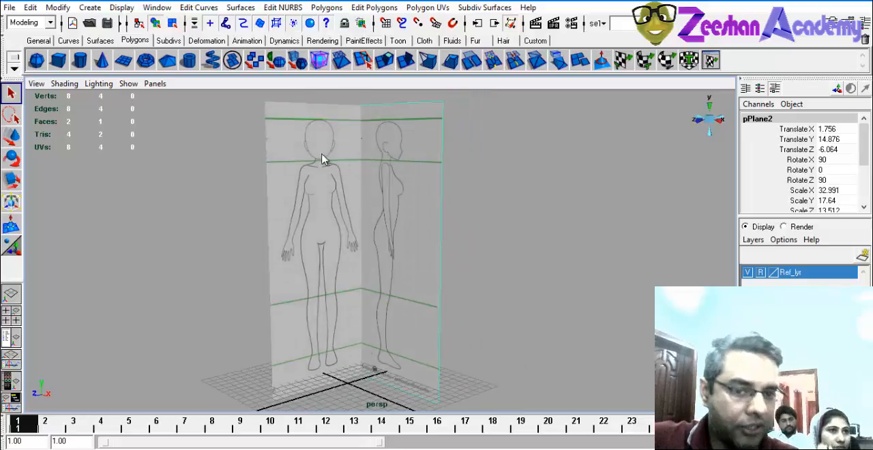
pyautogui.click(58, 60)
pyautogui.keyDown('alt'); pyautogui.moveTo(390, 298); pyautogui.dragTo(364, 328, button='middle'); pyautogui.keyUp('alt')
pyautogui.keyDown('alt'); pyautogui.moveTo(364, 327); pyautogui.dragTo(380, 335); pyautogui.keyUp('alt')
pyautogui.press('w')
pyautogui.moveTo(341, 312); pyautogui.dragTo(353, 219)
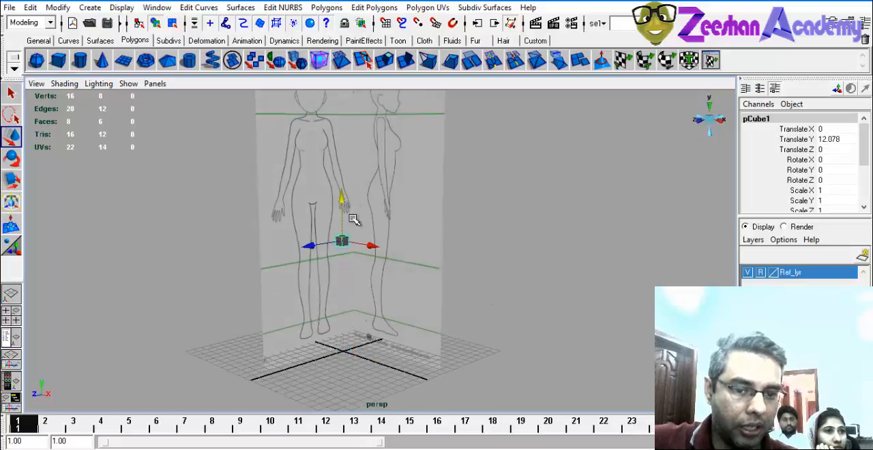
pyautogui.press('Delete')
# Create a polygon cylinder and raise it to Translate Y 10.176 in front of the reference planes.
pyautogui.click(81, 61)
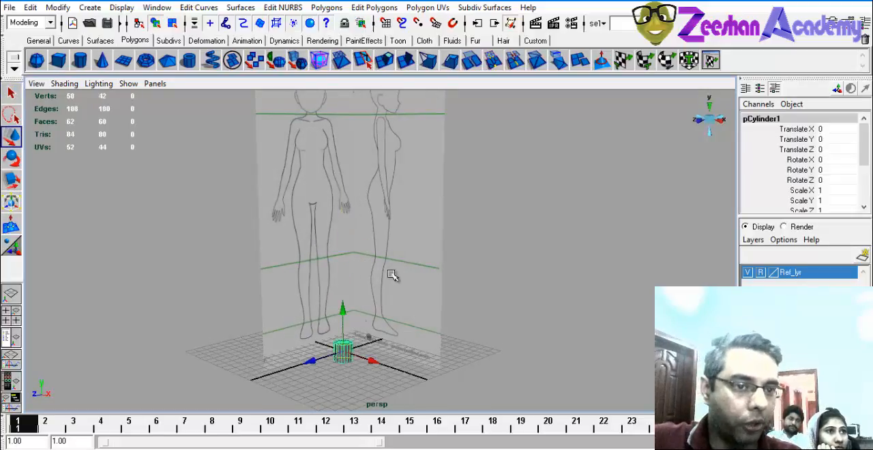
pyautogui.keyDown('alt'); pyautogui.moveTo(369, 346); pyautogui.dragTo(348, 320); pyautogui.keyUp('alt')
pyautogui.click(382, 204)
pyautogui.click(346, 349)
pyautogui.keyDown('alt'); pyautogui.moveTo(347, 349); pyautogui.dragTo(374, 223); pyautogui.keyUp('alt')
pyautogui.keyDown('alt'); pyautogui.moveTo(319, 269); pyautogui.dragTo(315, 314, button='middle'); pyautogui.keyUp('alt')
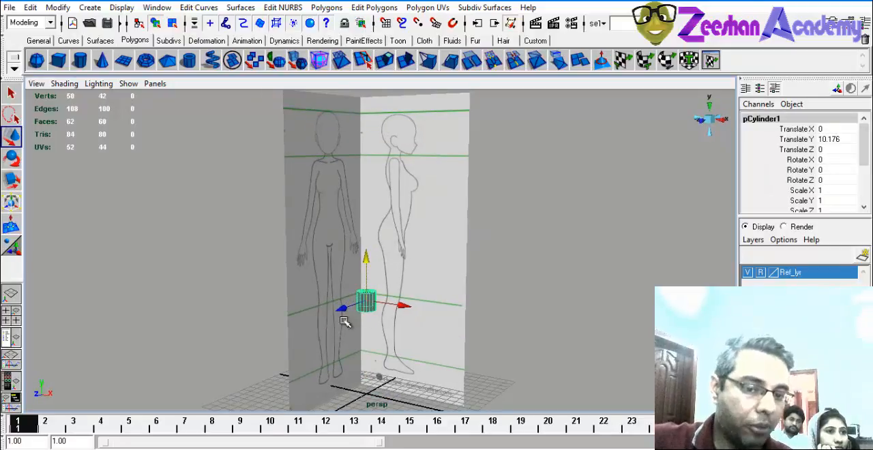
# Try a polygon cube raised to Translate Y 4.153 beneath the cylinder.
pyautogui.click(58, 60)
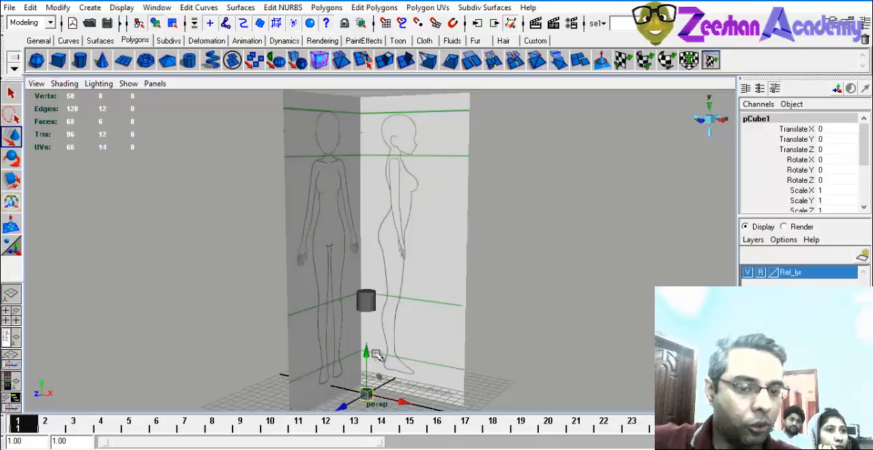
pyautogui.moveTo(377, 352); pyautogui.dragTo(382, 316)
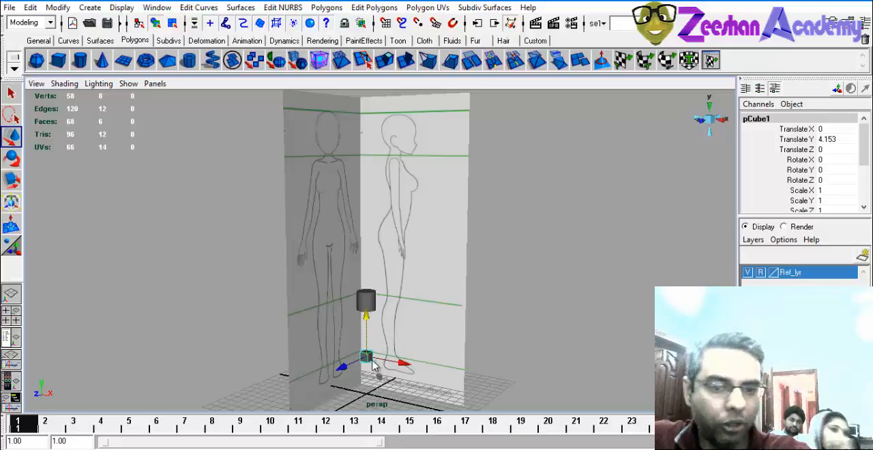
# Stretch the cylinder between the two reference planes by setting its height to 11.9.
pyautogui.click(366, 300)
pyautogui.keyDown('alt'); pyautogui.moveTo(373, 290); pyautogui.dragTo(346, 284); pyautogui.keyUp('alt')
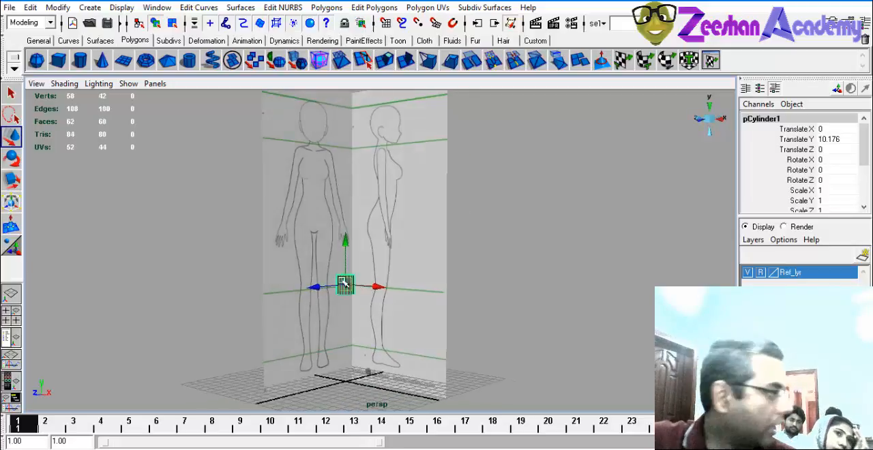
pyautogui.keyDown('alt'); pyautogui.moveTo(346, 284); pyautogui.dragTo(409, 302, button='right'); pyautogui.keyUp('alt')
pyautogui.keyDown('alt'); pyautogui.moveTo(391, 273); pyautogui.dragTo(398, 242, button='middle'); pyautogui.keyUp('alt')
pyautogui.keyDown('alt'); pyautogui.moveTo(398, 242); pyautogui.dragTo(421, 331, button='right'); pyautogui.keyUp('alt')
pyautogui.keyDown('alt'); pyautogui.moveTo(420, 330); pyautogui.dragTo(428, 331); pyautogui.keyUp('alt')
pyautogui.press('r')
pyautogui.keyDown('alt'); pyautogui.moveTo(489, 339); pyautogui.dragTo(447, 292); pyautogui.keyUp('alt')
pyautogui.moveTo(866, 139); pyautogui.dragTo(863, 188)
pyautogui.click(812, 189)
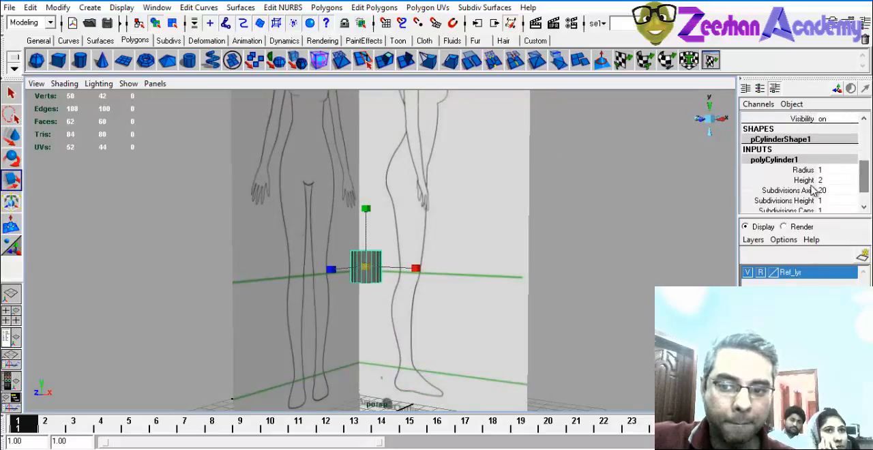
pyautogui.click(801, 180)
pyautogui.moveTo(448, 242); pyautogui.dragTo(507, 255, button='middle')
pyautogui.moveTo(439, 275)
pyautogui.keyDown('alt'); pyautogui.mouseDown()
pyautogui.moveTo(484, 275)
pyautogui.moveTo(427, 279)
pyautogui.mouseUp(); pyautogui.keyUp('alt')
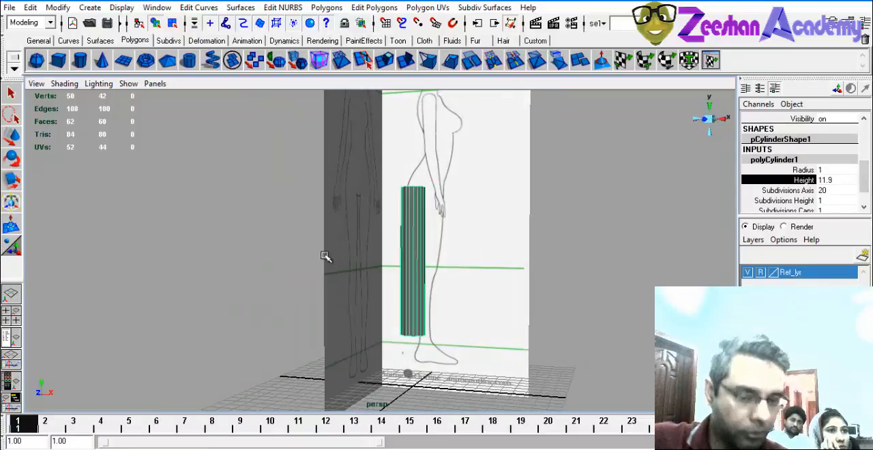
pyautogui.keyDown('alt'); pyautogui.moveTo(478, 293); pyautogui.dragTo(456, 293); pyautogui.keyUp('alt')
pyautogui.keyDown('alt'); pyautogui.moveTo(370, 277); pyautogui.dragTo(432, 308, button='right'); pyautogui.keyUp('alt')
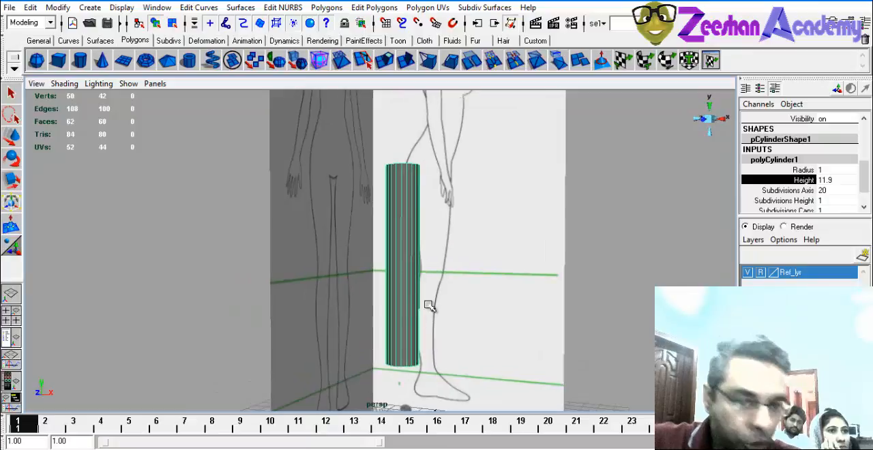
# Reduce the cylinder's axis subdivisions to 8.
pyautogui.click(829, 190)
pyautogui.keyDown('alt'); pyautogui.moveTo(326, 294); pyautogui.dragTo(365, 228); pyautogui.keyUp('alt')
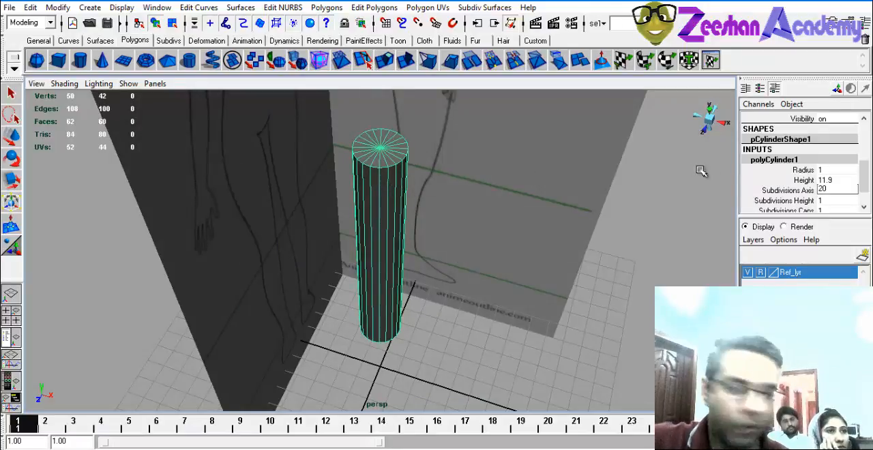
pyautogui.click(803, 191)
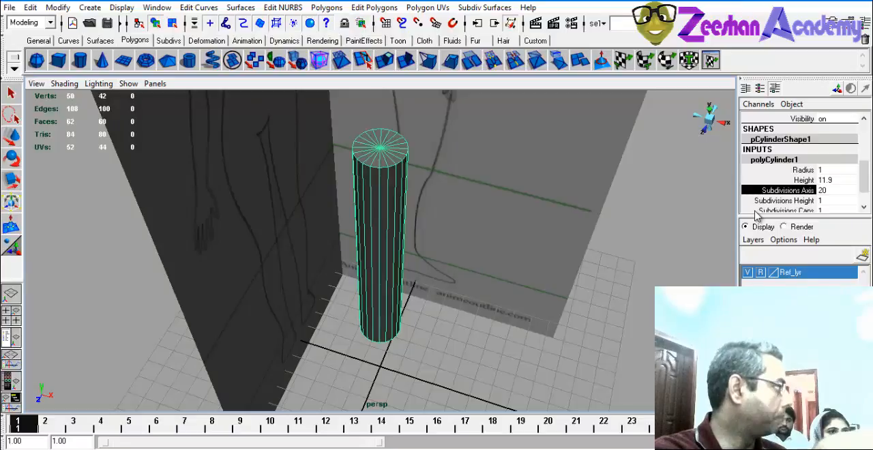
pyautogui.click(819, 191)
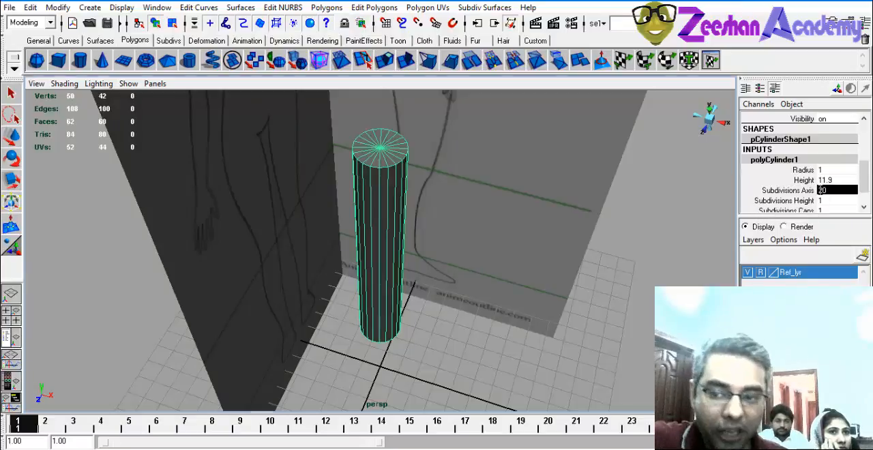
pyautogui.click(806, 190)
pyautogui.scroll(-2, 457, 227)
pyautogui.moveTo(455, 229); pyautogui.dragTo(377, 234, button='middle')
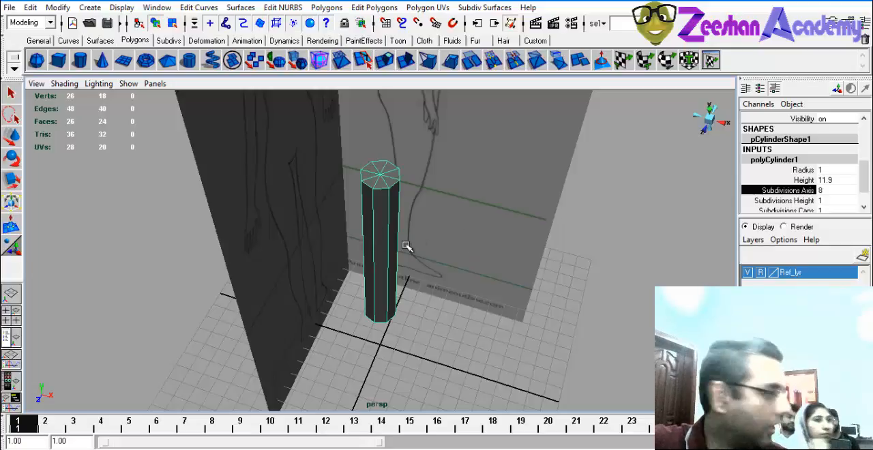
# Examine the cylinder's cap and side edges in the perspective view from several angles.
pyautogui.keyDown('alt'); pyautogui.moveTo(376, 257); pyautogui.dragTo(402, 210); pyautogui.keyUp('alt')
pyautogui.keyDown('alt'); pyautogui.moveTo(388, 222); pyautogui.dragTo(408, 222, button='right'); pyautogui.keyUp('alt')
pyautogui.keyDown('alt'); pyautogui.moveTo(408, 222); pyautogui.dragTo(406, 247, button='middle'); pyautogui.keyUp('alt')
pyautogui.keyDown('alt'); pyautogui.moveTo(406, 247); pyautogui.dragTo(378, 323); pyautogui.keyUp('alt')
pyautogui.keyDown('alt'); pyautogui.moveTo(388, 266); pyautogui.dragTo(451, 242, button='right'); pyautogui.keyUp('alt')
pyautogui.keyDown('alt'); pyautogui.moveTo(450, 243); pyautogui.dragTo(452, 283, button='middle'); pyautogui.keyUp('alt')
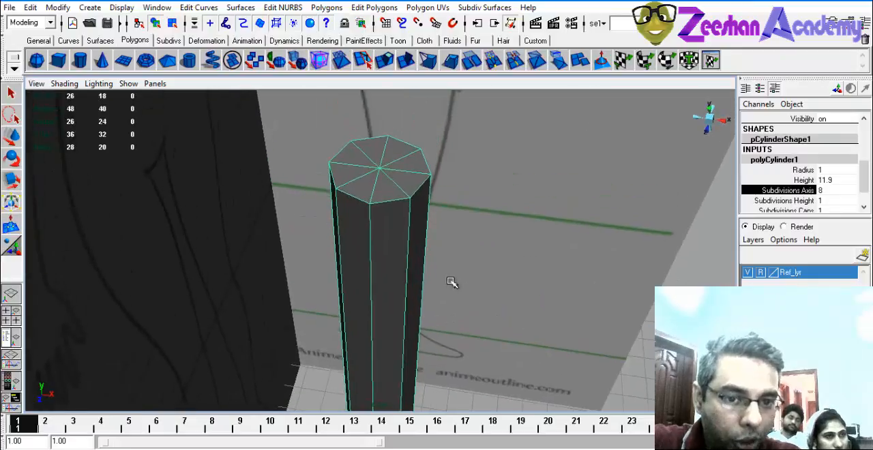
pyautogui.keyDown('alt'); pyautogui.moveTo(381, 267); pyautogui.dragTo(395, 256); pyautogui.keyUp('alt')
pyautogui.keyDown('alt'); pyautogui.moveTo(415, 165); pyautogui.dragTo(405, 224); pyautogui.keyUp('alt')
# Try 7, 6 and 9 axis subdivisions on the cylinder while checking its edges in the side view.
pyautogui.press('space')
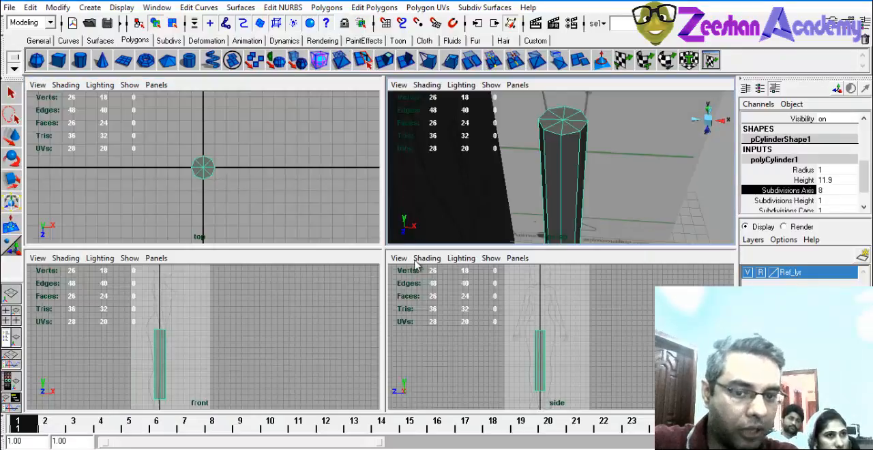
pyautogui.press('space')
pyautogui.keyDown('alt'); pyautogui.moveTo(215, 291); pyautogui.dragTo(517, 247, button='right'); pyautogui.keyUp('alt')
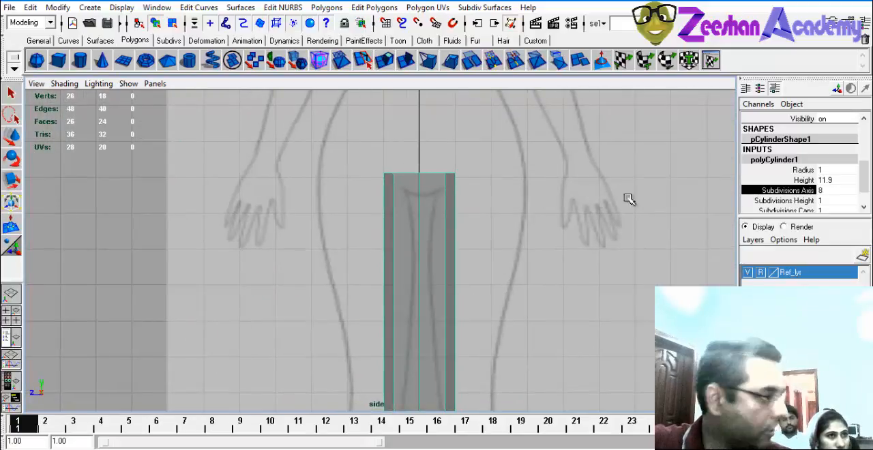
pyautogui.moveTo(511, 261); pyautogui.dragTo(451, 249, button='middle')
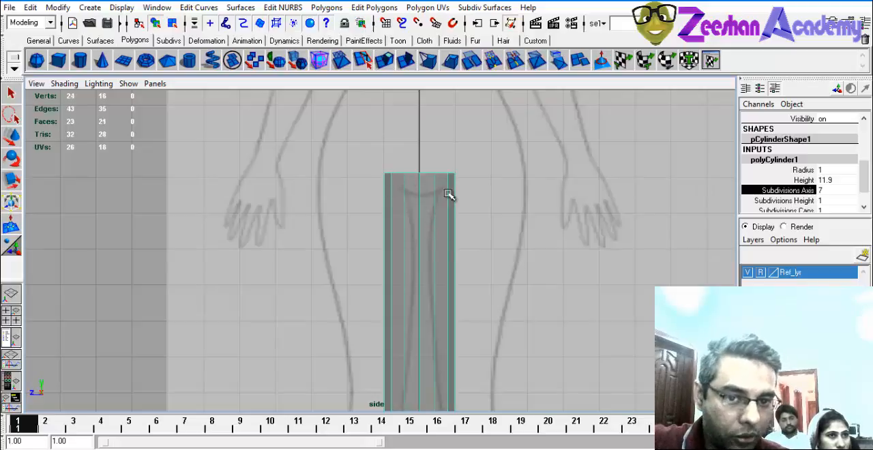
pyautogui.keyDown('alt'); pyautogui.moveTo(356, 224); pyautogui.dragTo(341, 257, button='middle'); pyautogui.keyUp('alt')
pyautogui.keyDown('alt'); pyautogui.moveTo(341, 257); pyautogui.dragTo(538, 290, button='right'); pyautogui.keyUp('alt')
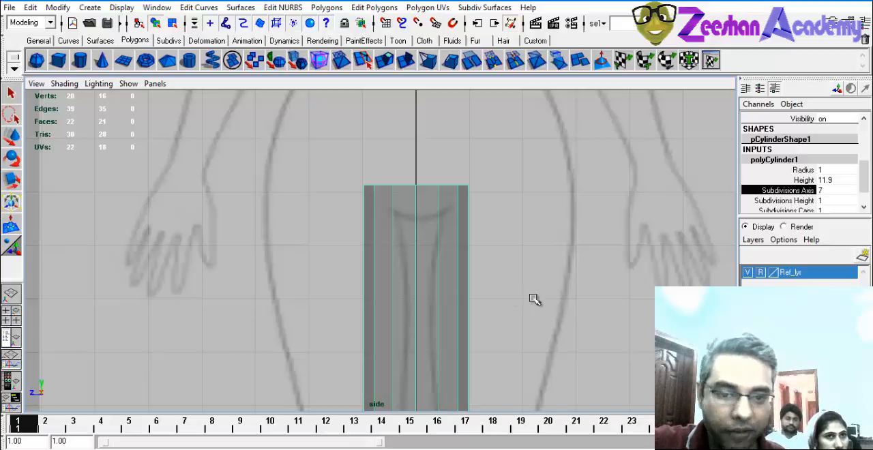
pyautogui.moveTo(534, 299); pyautogui.dragTo(540, 300, button='middle')
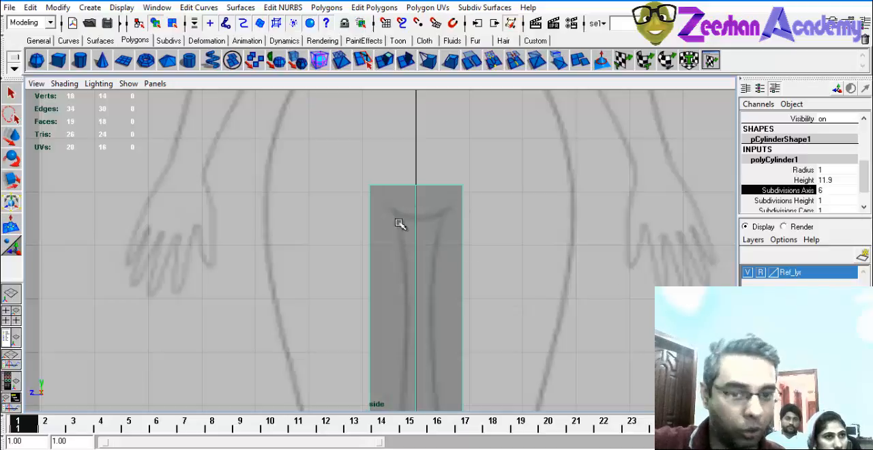
pyautogui.moveTo(484, 222); pyautogui.dragTo(554, 248, button='middle')
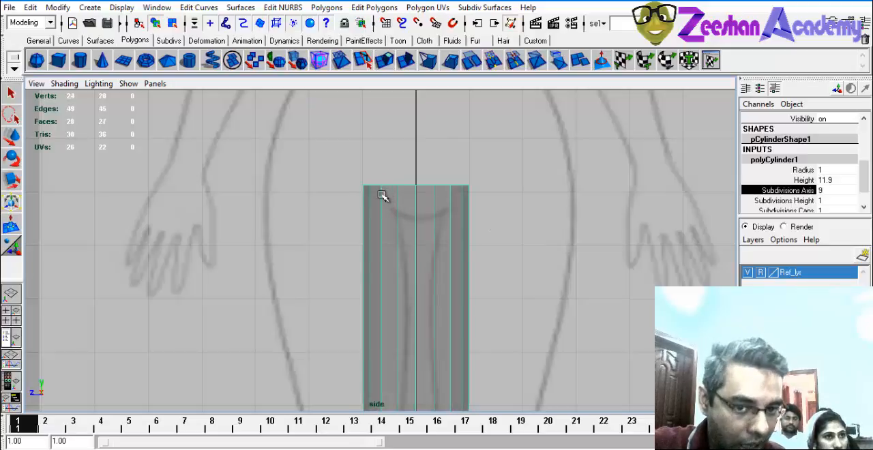
# Check the nine-sided cylinder's edges in the side and perspective views and return its axis subdivisions to 8.
pyautogui.keyDown('alt'); pyautogui.moveTo(373, 280); pyautogui.dragTo(476, 268, button='right'); pyautogui.keyUp('alt')
pyautogui.keyDown('alt'); pyautogui.moveTo(476, 267); pyautogui.dragTo(415, 358, button='middle'); pyautogui.keyUp('alt')
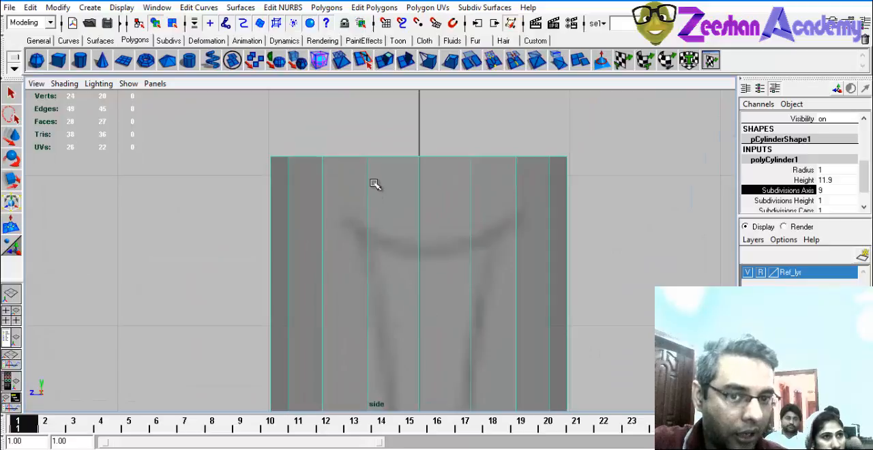
pyautogui.press('space')
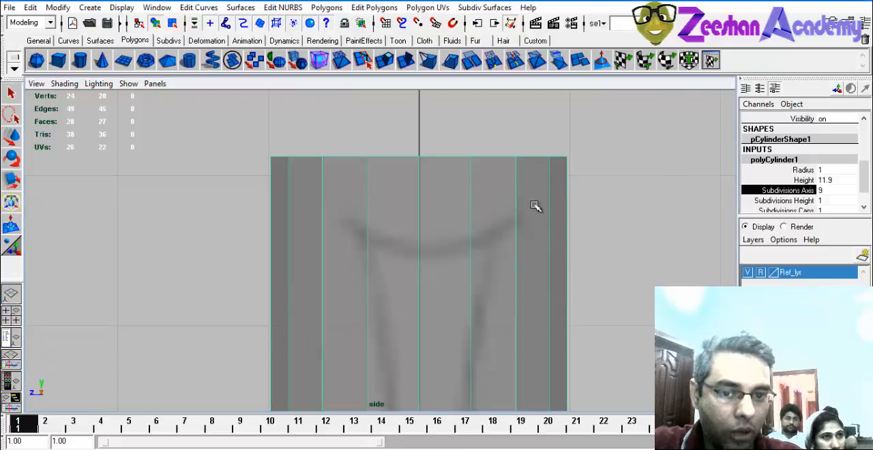
pyautogui.press('space')
pyautogui.press('space')
pyautogui.keyDown('alt'); pyautogui.moveTo(429, 240); pyautogui.dragTo(380, 238); pyautogui.keyUp('alt')
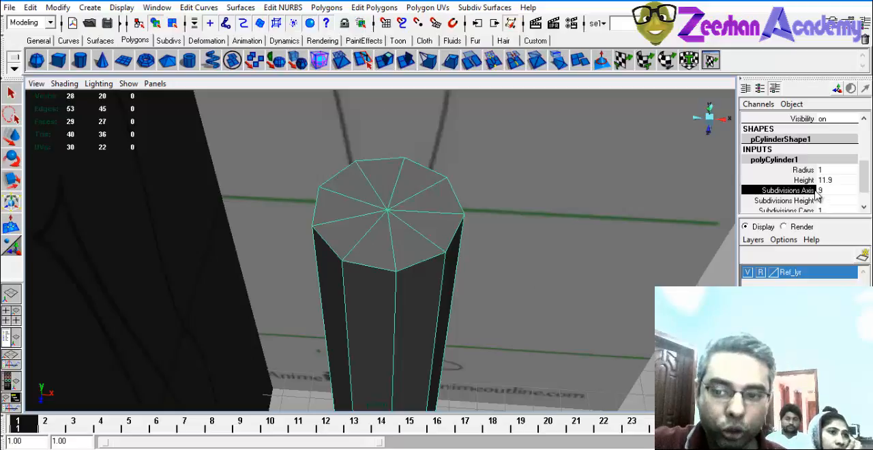
pyautogui.moveTo(617, 240); pyautogui.dragTo(611, 241, button='middle')
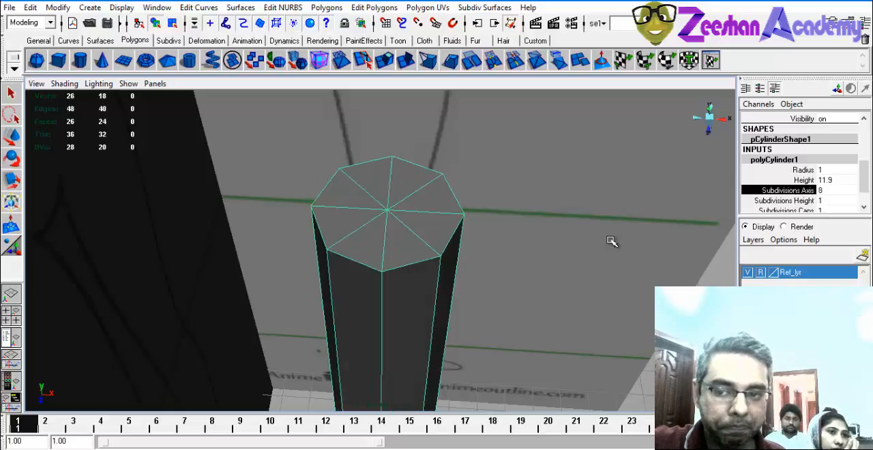
# Compare 9 and 8 axis subdivisions on the cylinder in a wireframe side view.
pyautogui.keyDown('alt'); pyautogui.moveTo(348, 264); pyautogui.dragTo(394, 210); pyautogui.keyUp('alt')
pyautogui.press('space')
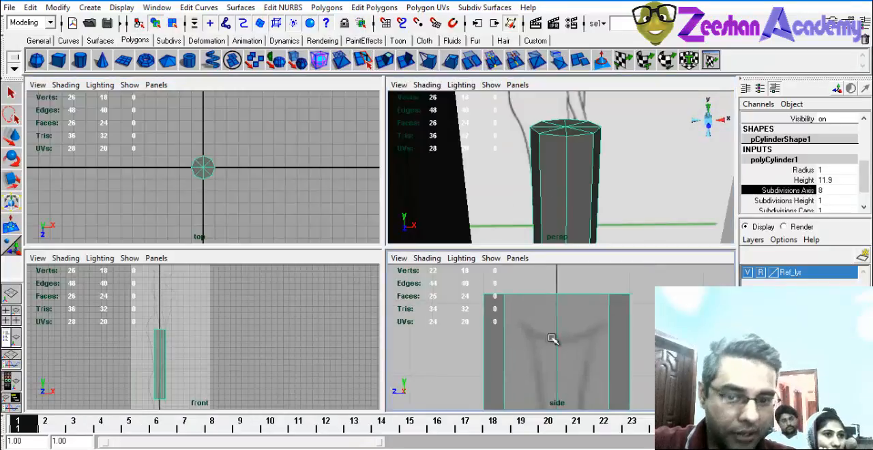
pyautogui.press('space')
pyautogui.press('4')
pyautogui.keyDown('alt'); pyautogui.moveTo(414, 275); pyautogui.dragTo(421, 257, button='middle'); pyautogui.keyUp('alt')
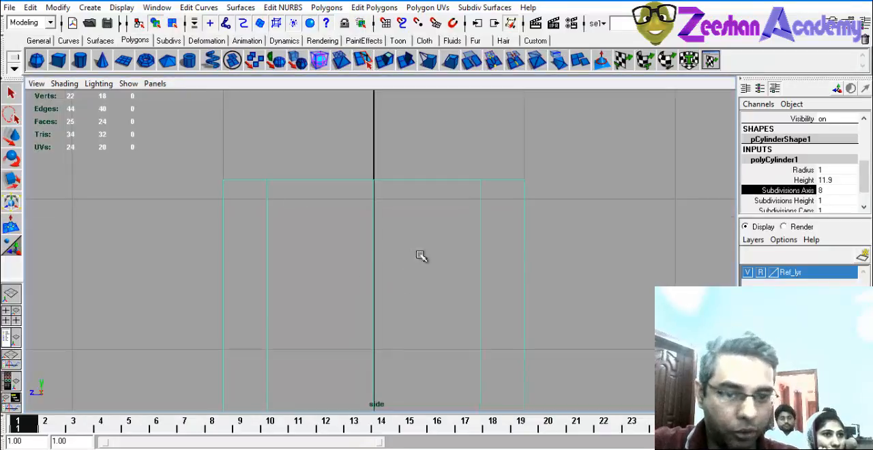
pyautogui.moveTo(496, 239); pyautogui.dragTo(497, 243, button='middle')
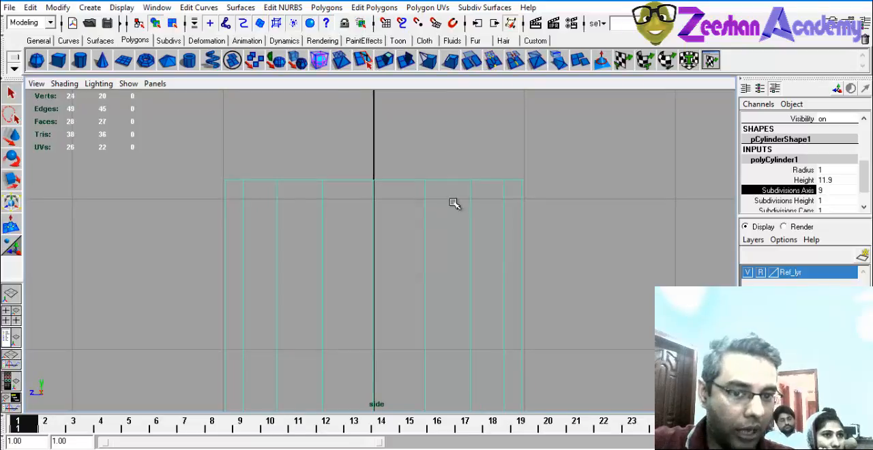
pyautogui.moveTo(366, 211); pyautogui.dragTo(435, 191, button='middle')
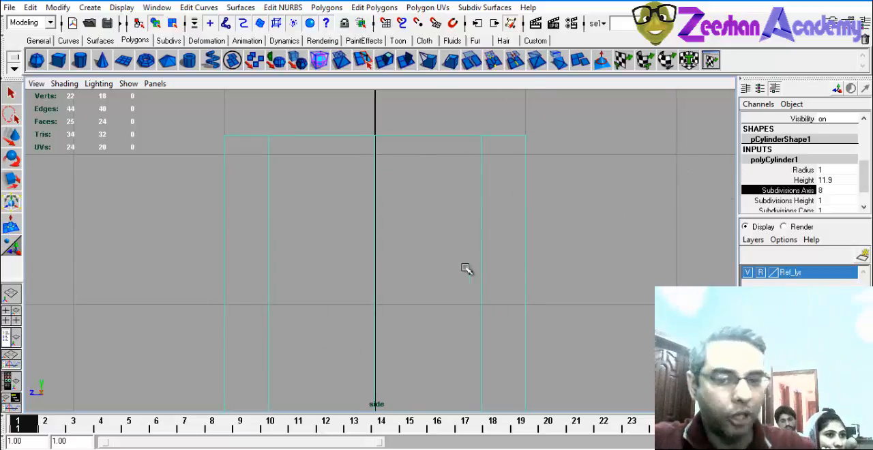
# Return to the perspective view and set the cylinder's height subdivisions to 8.
pyautogui.press('space')
pyautogui.keyDown('alt'); pyautogui.moveTo(635, 146); pyautogui.dragTo(437, 112); pyautogui.keyUp('alt')
pyautogui.press('space')
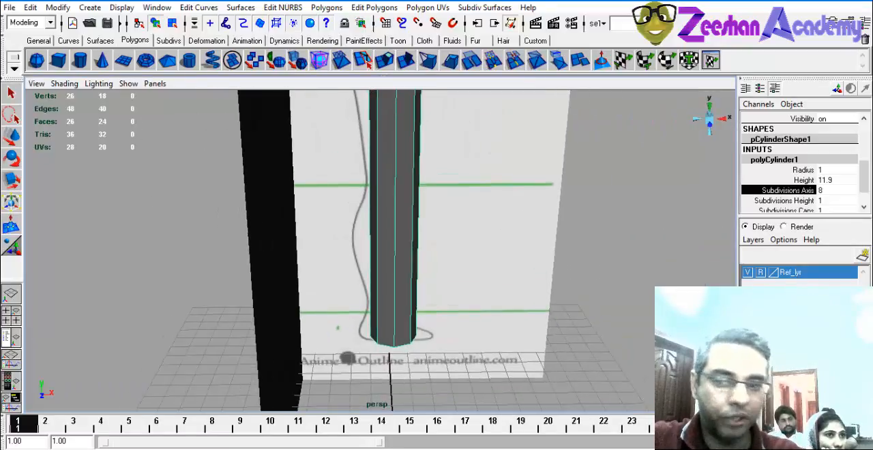
pyautogui.click(803, 202)
pyautogui.moveTo(604, 247); pyautogui.dragTo(637, 247, button='middle')
pyautogui.keyDown('alt'); pyautogui.moveTo(635, 239); pyautogui.dragTo(485, 233, button='right'); pyautogui.keyUp('alt')
pyautogui.keyDown('alt'); pyautogui.moveTo(485, 233); pyautogui.dragTo(471, 270, button='middle'); pyautogui.keyUp('alt')
pyautogui.keyDown('alt'); pyautogui.moveTo(471, 270); pyautogui.dragTo(475, 247); pyautogui.keyUp('alt')
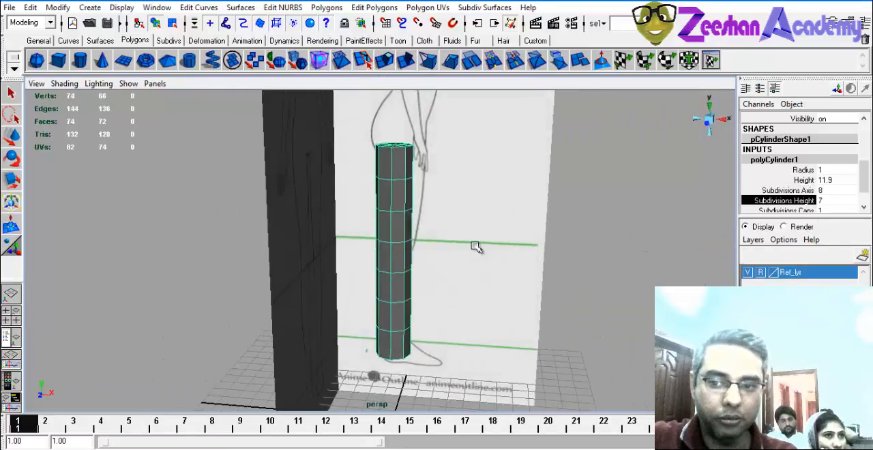
pyautogui.moveTo(475, 247); pyautogui.dragTo(483, 250, button='middle')
pyautogui.keyDown('alt'); pyautogui.moveTo(483, 250); pyautogui.dragTo(471, 253); pyautogui.keyUp('alt')
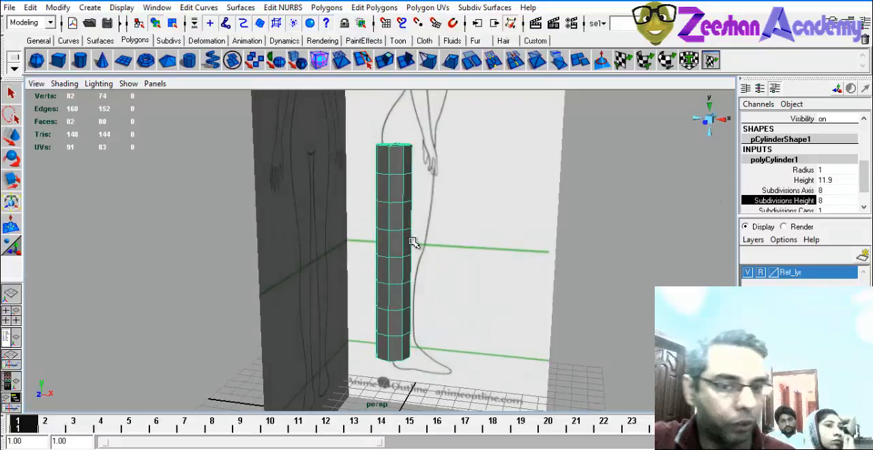
# Try 6 height subdivisions on the cylinder, restore 8, and check the divisions against the leg reference.
pyautogui.moveTo(468, 233); pyautogui.dragTo(472, 232, button='middle')
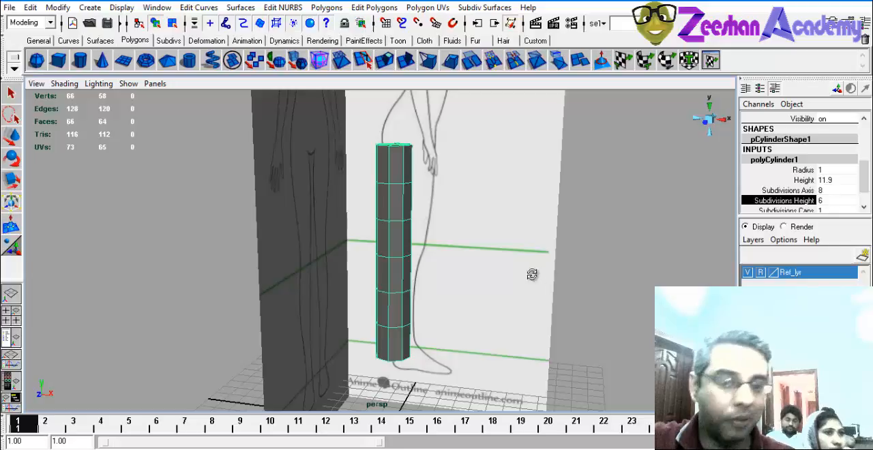
pyautogui.keyDown('alt'); pyautogui.moveTo(530, 276); pyautogui.dragTo(511, 273); pyautogui.keyUp('alt')
pyautogui.moveTo(516, 266); pyautogui.dragTo(551, 266, button='middle')
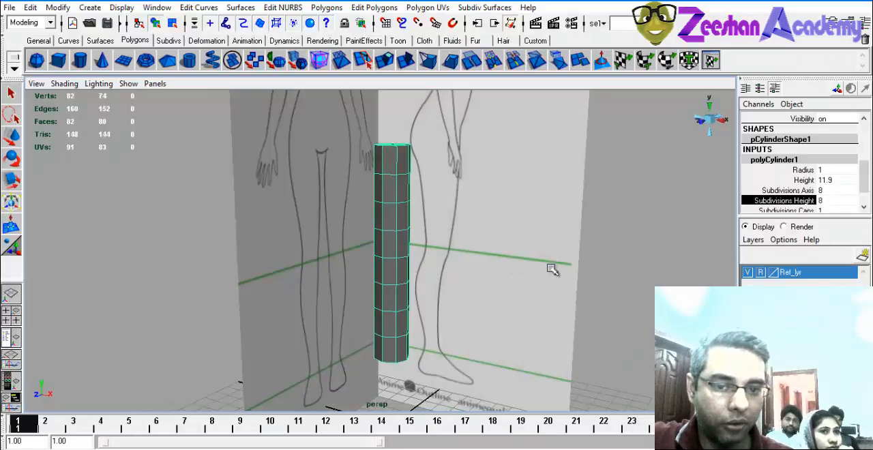
pyautogui.keyDown('alt'); pyautogui.moveTo(487, 249); pyautogui.dragTo(432, 241); pyautogui.keyUp('alt')
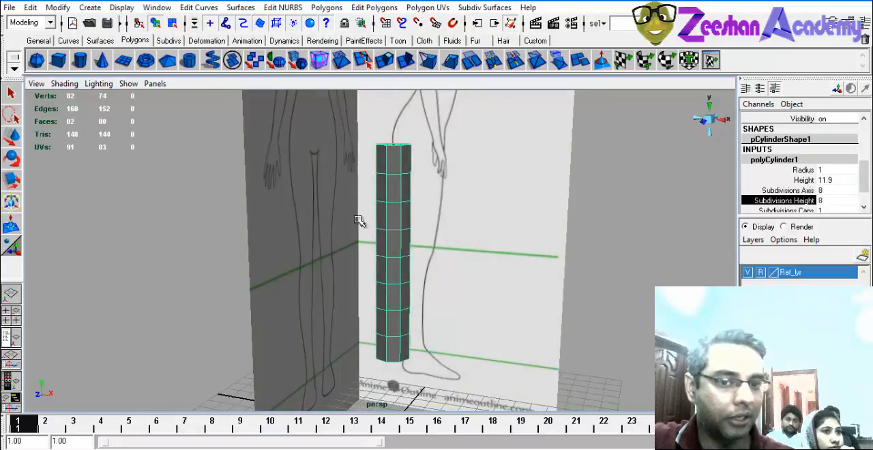
pyautogui.keyDown('alt'); pyautogui.moveTo(356, 219); pyautogui.dragTo(305, 172); pyautogui.keyUp('alt')
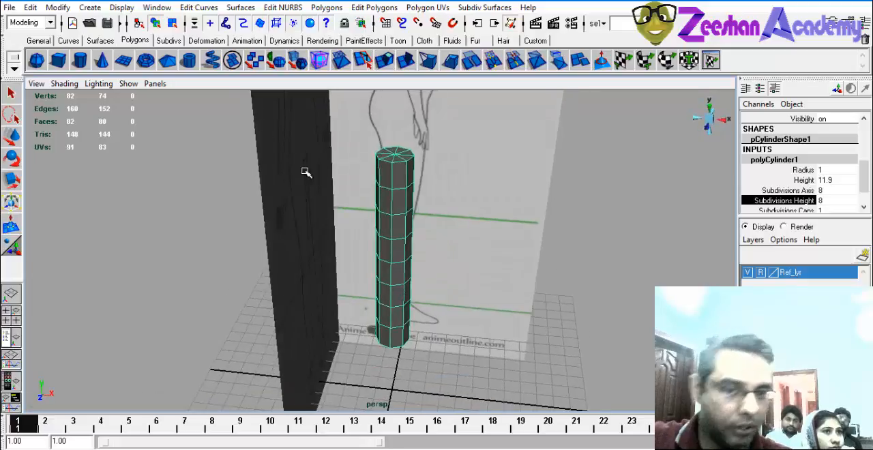
# Switch to the side view and display it shaded with textures, framing the cylinder against the leg drawing.
pyautogui.press('space')
pyautogui.press('space')
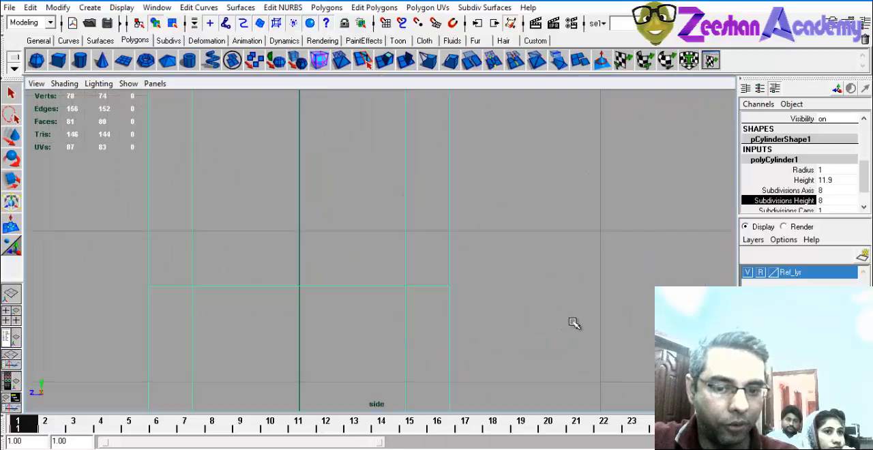
pyautogui.press('5')
pyautogui.scroll(-2, 440, 280)
pyautogui.keyDown('alt'); pyautogui.moveTo(373, 283); pyautogui.dragTo(375, 237, button='middle'); pyautogui.keyUp('alt')
pyautogui.scroll(-2, 399, 270)
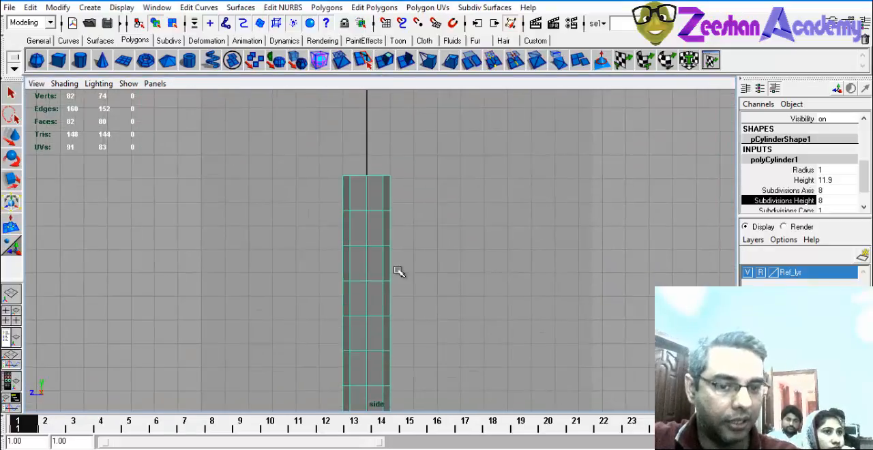
pyautogui.press('6')
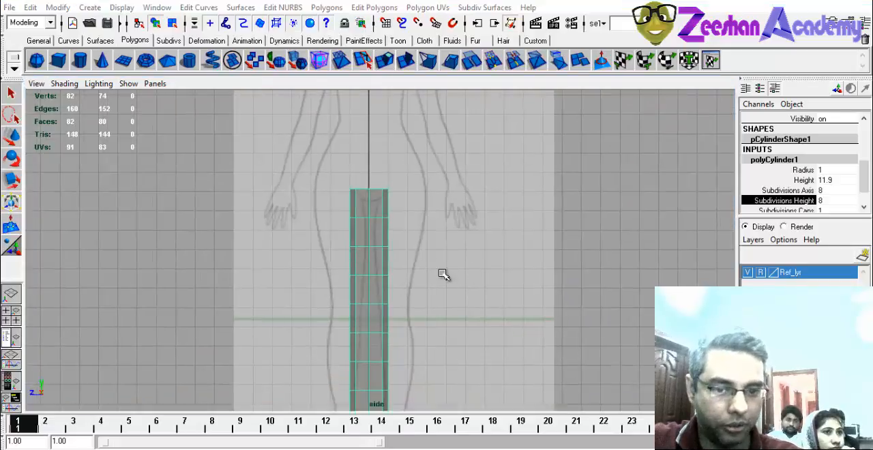
# Switch to the front view, showing the leg profile, and turn off its X-Ray shading.
pyautogui.press('space')
pyautogui.press('space')
pyautogui.moveTo(309, 318)
pyautogui.keyDown('alt'); pyautogui.mouseDown(button='middle')
pyautogui.moveTo(354, 292)
pyautogui.moveTo(388, 293)
pyautogui.moveTo(443, 220)
pyautogui.mouseUp(button='middle'); pyautogui.keyUp('alt')
pyautogui.click(67, 83)
pyautogui.click(382, 257)
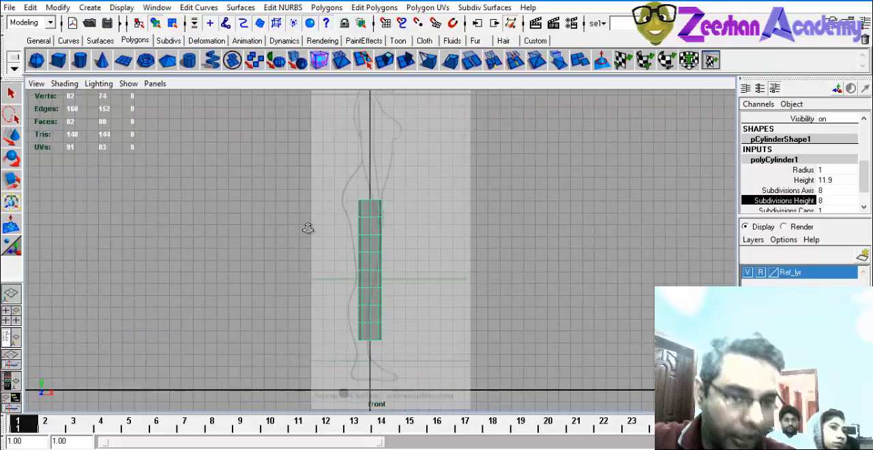
pyautogui.scroll(1, 308, 230)
pyautogui.click(60, 87)
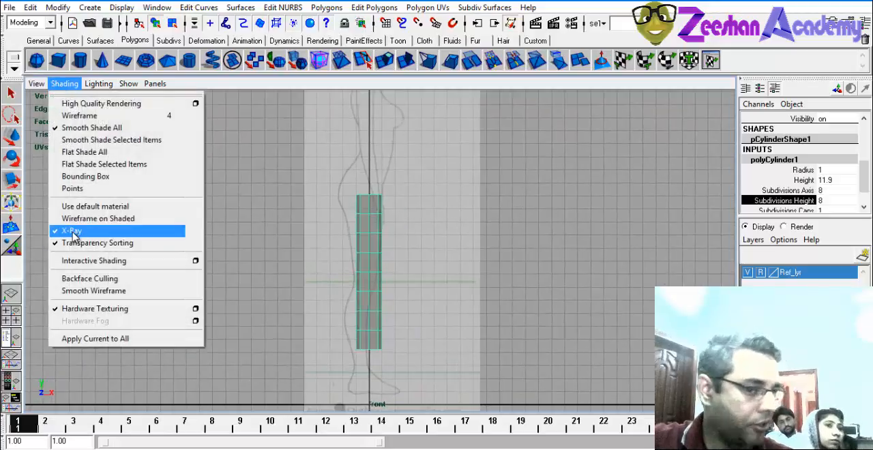
pyautogui.click(75, 231)
pyautogui.scroll(4, 425, 238)
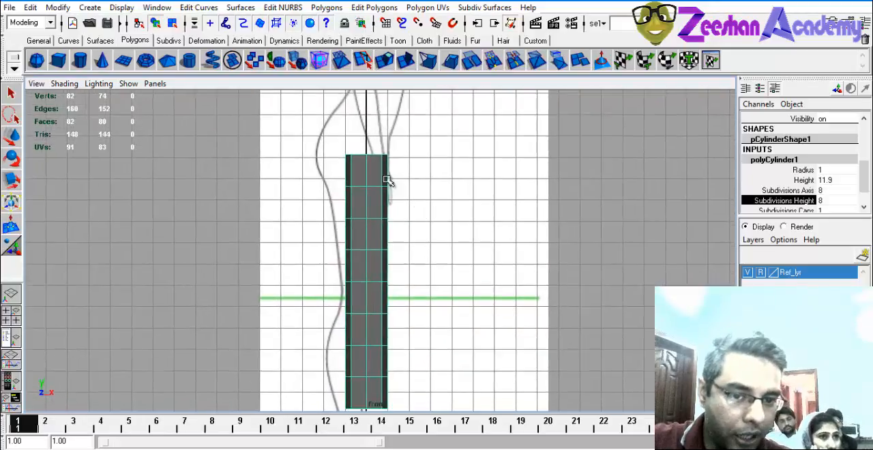
# Move the whole cylinder backward along X to line it up with the leg profile in the drawing.
pyautogui.click(365, 214)
pyautogui.press('w')
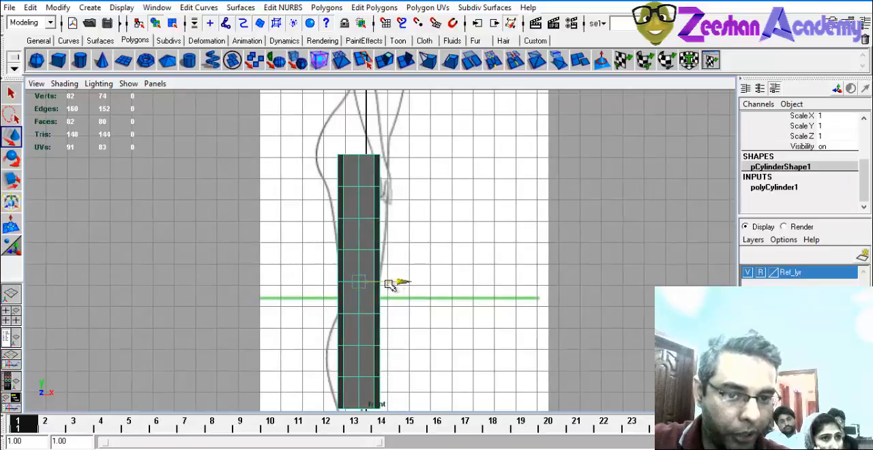
pyautogui.moveTo(402, 285); pyautogui.dragTo(395, 284)
pyautogui.keyDown('alt'); pyautogui.moveTo(406, 279); pyautogui.dragTo(424, 302, button='middle'); pyautogui.keyUp('alt')
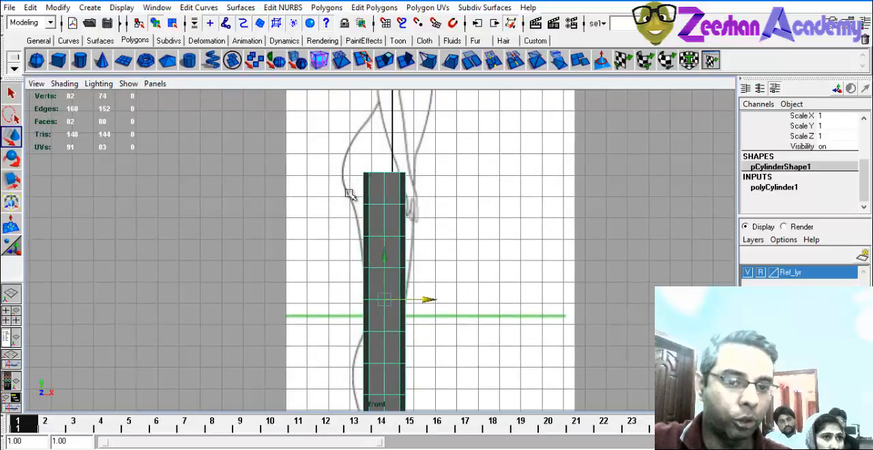
pyautogui.keyDown('alt'); pyautogui.moveTo(483, 314); pyautogui.dragTo(530, 283, button='middle'); pyautogui.keyUp('alt')
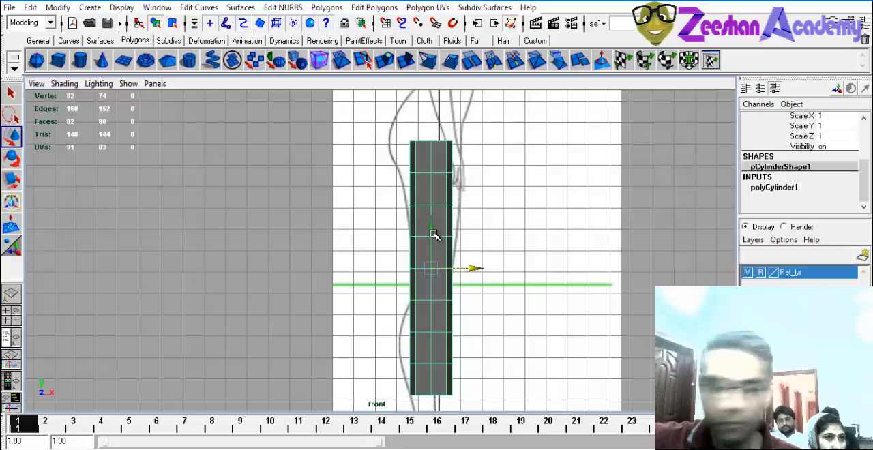
# Turn X-Ray shading back on in the front view so the leg drawing shows through the cylinder.
pyautogui.scroll(1, 433, 235)
pyautogui.click(64, 83)
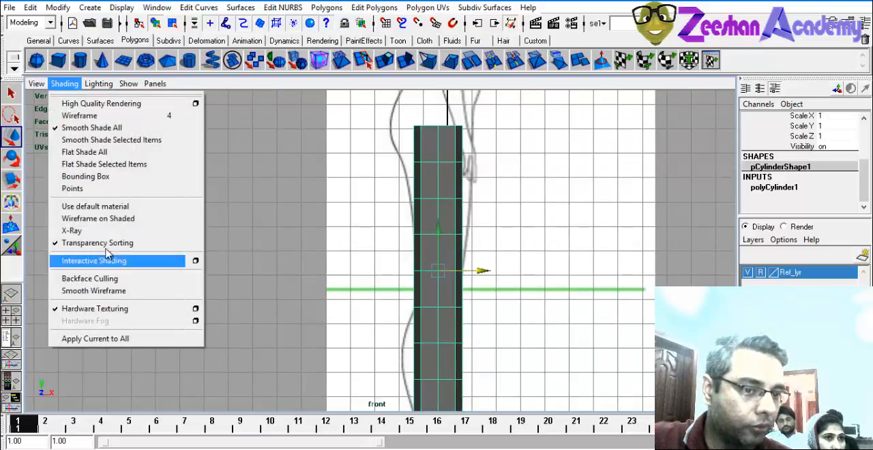
pyautogui.click(121, 232)
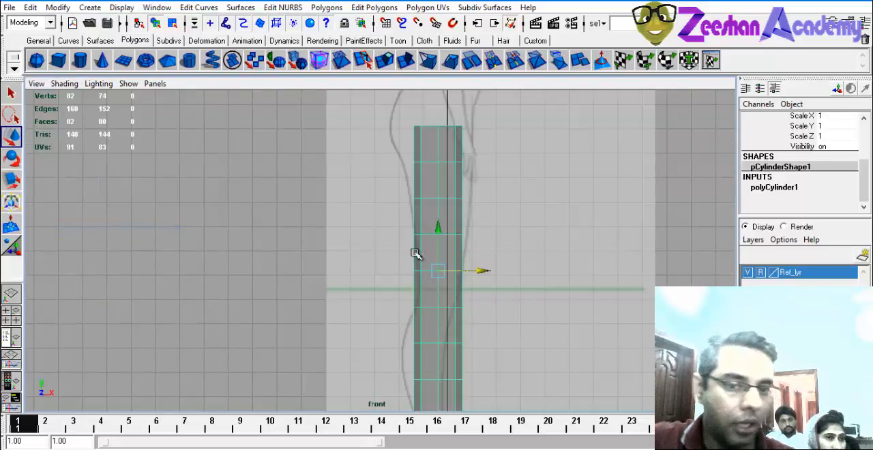
pyautogui.keyDown('alt'); pyautogui.moveTo(439, 235); pyautogui.dragTo(365, 257, button='middle'); pyautogui.keyUp('alt')
pyautogui.keyDown('alt'); pyautogui.moveTo(414, 291); pyautogui.dragTo(498, 314, button='right'); pyautogui.keyUp('alt')
pyautogui.keyDown('alt'); pyautogui.moveTo(386, 260); pyautogui.dragTo(391, 252, button='middle'); pyautogui.keyUp('alt')
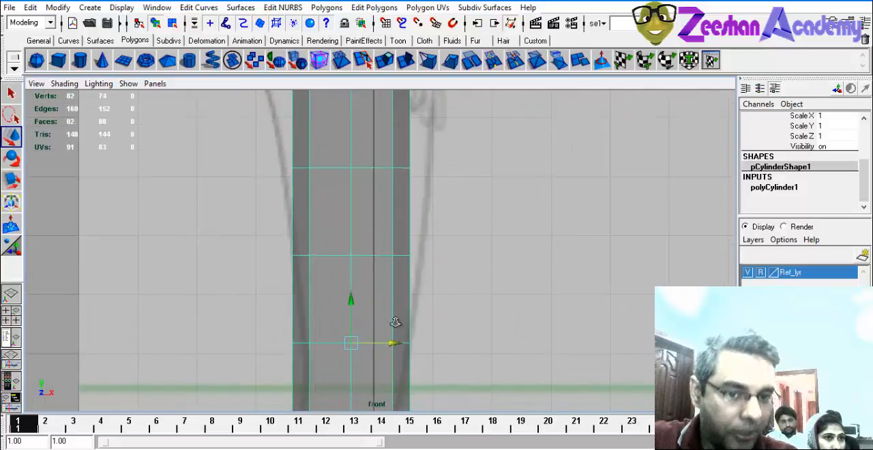
# Switch the cylinder to vertex editing and move its bottom ring of vertices down to the green ankle line.
pyautogui.keyDown('alt'); pyautogui.moveTo(395, 322); pyautogui.dragTo(296, 298, button='right'); pyautogui.keyUp('alt')
pyautogui.keyDown('alt'); pyautogui.moveTo(296, 299); pyautogui.dragTo(309, 170, button='middle'); pyautogui.keyUp('alt')
pyautogui.keyDown('alt'); pyautogui.moveTo(407, 123); pyautogui.dragTo(423, 75, button='middle'); pyautogui.keyUp('alt')
pyautogui.moveTo(395, 207); pyautogui.dragTo(345, 200, button='right')
pyautogui.keyDown('alt'); pyautogui.moveTo(394, 290); pyautogui.dragTo(368, 228, button='middle'); pyautogui.keyUp('alt')
pyautogui.keyDown('alt'); pyautogui.moveTo(368, 228); pyautogui.dragTo(415, 235, button='right'); pyautogui.keyUp('alt')
pyautogui.moveTo(314, 196); pyautogui.dragTo(467, 240)
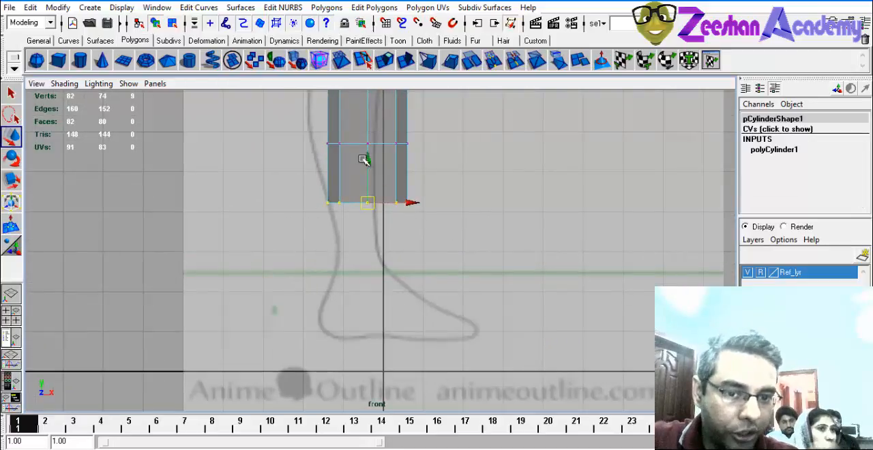
pyautogui.moveTo(363, 159); pyautogui.dragTo(364, 230)
pyautogui.keyDown('alt'); pyautogui.moveTo(364, 230); pyautogui.dragTo(364, 233, button='middle'); pyautogui.keyUp('alt')
# Compare area-selecting the back vertices of the bottom ring with picking only its single back vertex.
pyautogui.moveTo(306, 271); pyautogui.dragTo(341, 304)
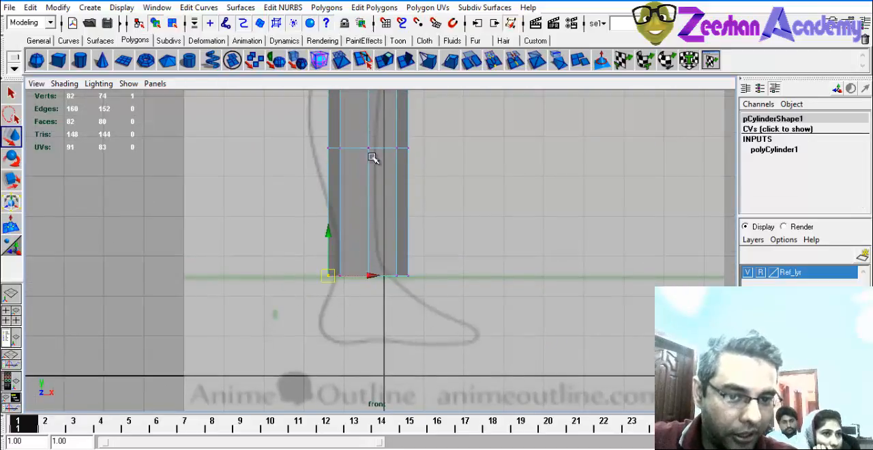
pyautogui.moveTo(317, 136); pyautogui.dragTo(478, 179)
pyautogui.keyDown('alt'); pyautogui.moveTo(391, 202); pyautogui.dragTo(447, 192, button='middle'); pyautogui.keyUp('alt')
pyautogui.keyDown('alt'); pyautogui.moveTo(382, 205); pyautogui.dragTo(419, 218, button='right'); pyautogui.keyUp('alt')
pyautogui.keyDown('alt'); pyautogui.moveTo(419, 218); pyautogui.dragTo(419, 269, button='middle'); pyautogui.keyUp('alt')
pyautogui.keyDown('alt'); pyautogui.moveTo(436, 293); pyautogui.dragTo(554, 335, button='right'); pyautogui.keyUp('alt')
pyautogui.keyDown('alt'); pyautogui.moveTo(399, 303); pyautogui.dragTo(389, 284, button='middle'); pyautogui.keyUp('alt')
pyautogui.moveTo(337, 307); pyautogui.dragTo(435, 371)
pyautogui.keyDown('alt'); pyautogui.moveTo(323, 333); pyautogui.dragTo(279, 285, button='middle'); pyautogui.keyUp('alt')
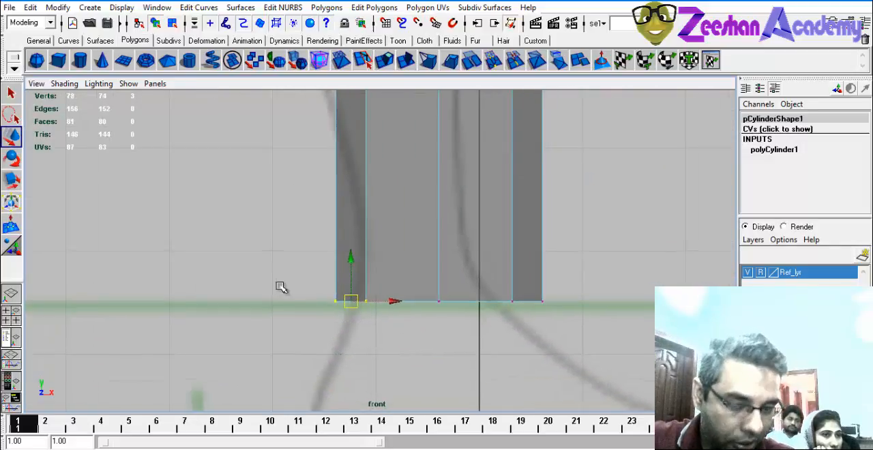
pyautogui.keyDown('alt'); pyautogui.moveTo(280, 286); pyautogui.dragTo(452, 273, button='right'); pyautogui.keyUp('alt')
pyautogui.moveTo(266, 284); pyautogui.dragTo(408, 371)
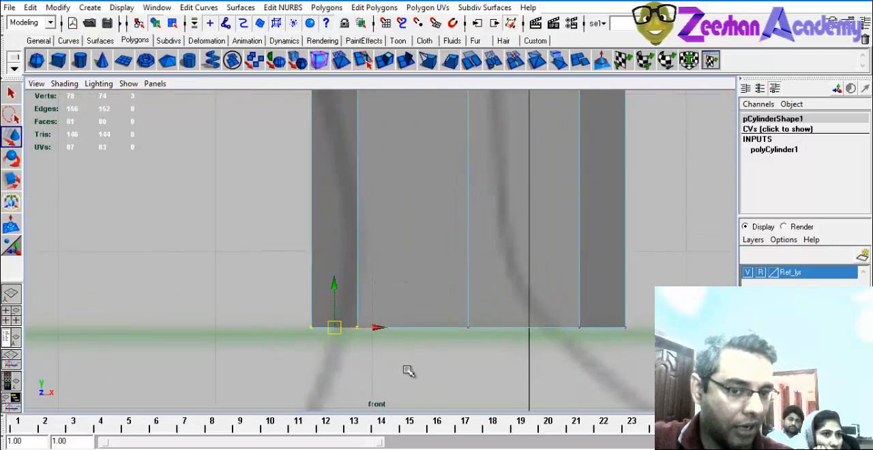
pyautogui.click(313, 326)
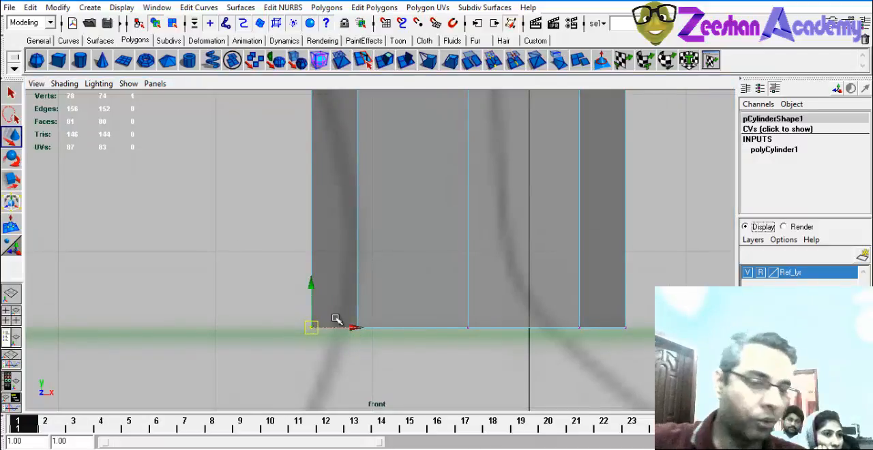
# Show all four views and compare the single-vertex selection with an area selection of the whole bottom ring.
pyautogui.press('space')
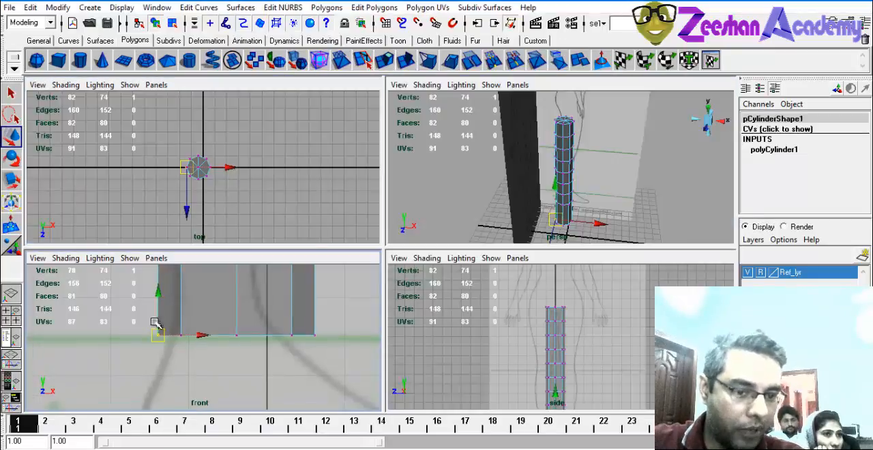
pyautogui.keyDown('alt'); pyautogui.moveTo(155, 324); pyautogui.dragTo(198, 350, button='middle'); pyautogui.keyUp('alt')
pyautogui.keyDown('alt'); pyautogui.moveTo(565, 393); pyautogui.dragTo(539, 300, button='middle'); pyautogui.keyUp('alt')
pyautogui.keyDown('alt'); pyautogui.moveTo(537, 304); pyautogui.dragTo(577, 288, button='right'); pyautogui.keyUp('alt')
pyautogui.keyDown('alt'); pyautogui.moveTo(577, 288); pyautogui.dragTo(634, 359, button='middle'); pyautogui.keyUp('alt')
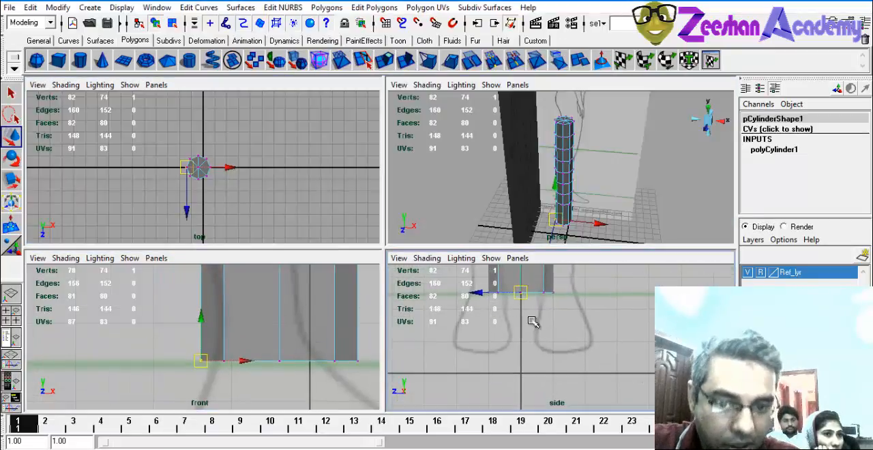
pyautogui.keyDown('alt'); pyautogui.moveTo(532, 320); pyautogui.dragTo(553, 332, button='right'); pyautogui.keyUp('alt')
pyautogui.keyDown('alt'); pyautogui.moveTo(553, 332); pyautogui.dragTo(604, 406, button='middle'); pyautogui.keyUp('alt')
pyautogui.moveTo(141, 334); pyautogui.dragTo(221, 385)
pyautogui.moveTo(156, 343); pyautogui.dragTo(398, 406)
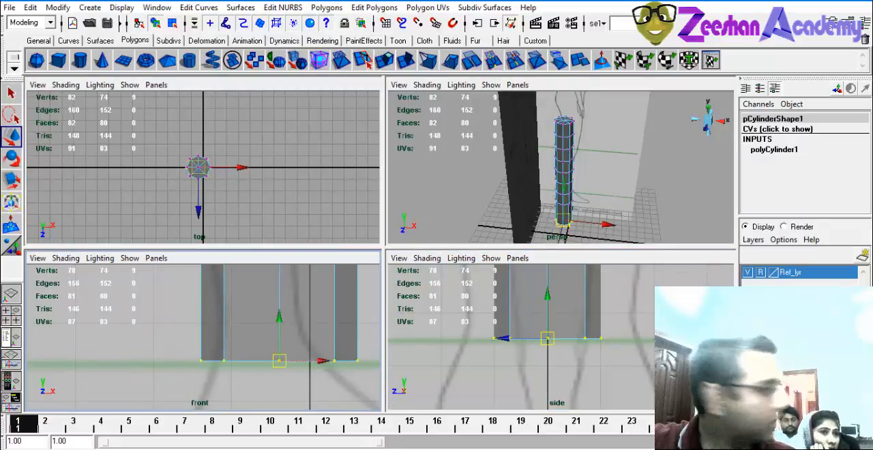
pyautogui.moveTo(290, 343); pyautogui.dragTo(251, 339, button='middle')
pyautogui.press('super')
pyautogui.press('super')
pyautogui.moveTo(371, 259); pyautogui.dragTo(313, 269, button='middle')
pyautogui.keyDown('alt'); pyautogui.moveTo(244, 311); pyautogui.dragTo(211, 346, button='middle'); pyautogui.keyUp('alt')
pyautogui.hotkey('ctrl', 'z')
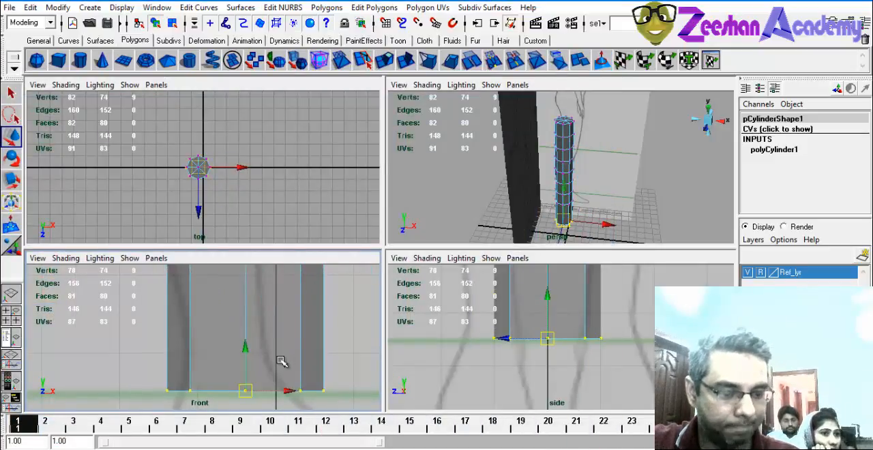
# Return to the full front view and move the bottom ring's back vertices along X to the back ankle outline.
pyautogui.press('space')
pyautogui.keyDown('alt'); pyautogui.moveTo(298, 343); pyautogui.dragTo(363, 273, button='middle'); pyautogui.keyUp('alt')
pyautogui.click(309, 322)
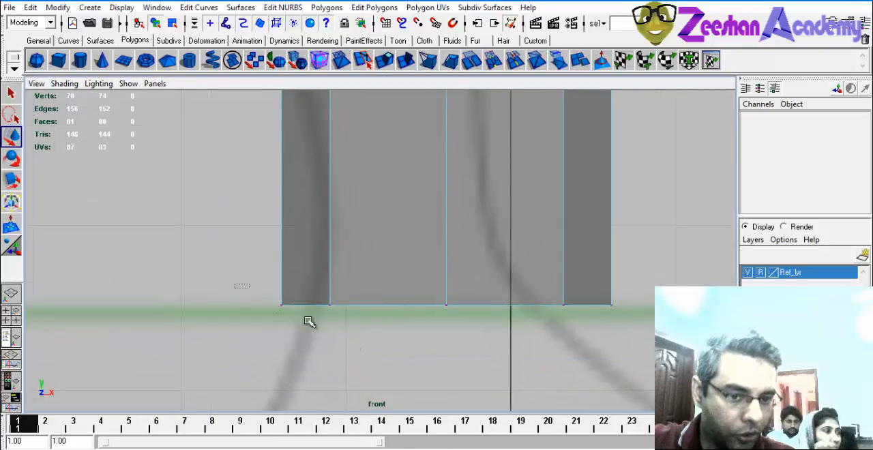
pyautogui.moveTo(306, 318); pyautogui.dragTo(363, 347)
pyautogui.moveTo(236, 284); pyautogui.dragTo(416, 394)
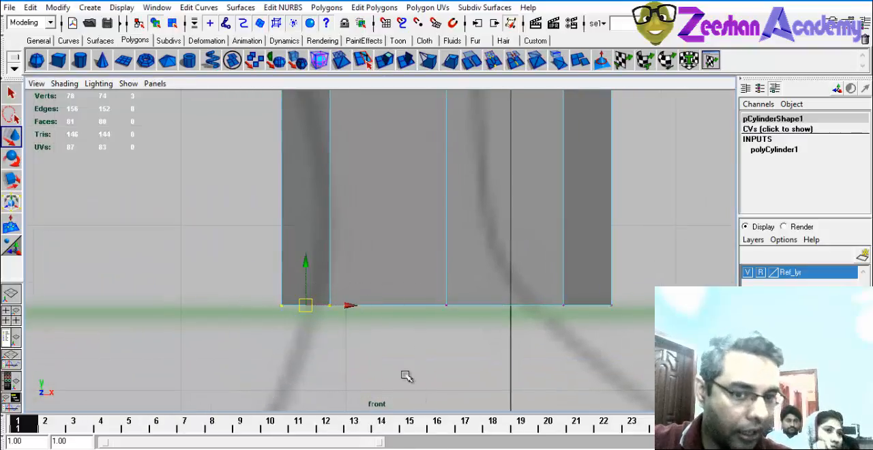
pyautogui.keyDown('alt'); pyautogui.moveTo(361, 339); pyautogui.dragTo(308, 339, button='middle'); pyautogui.keyUp('alt')
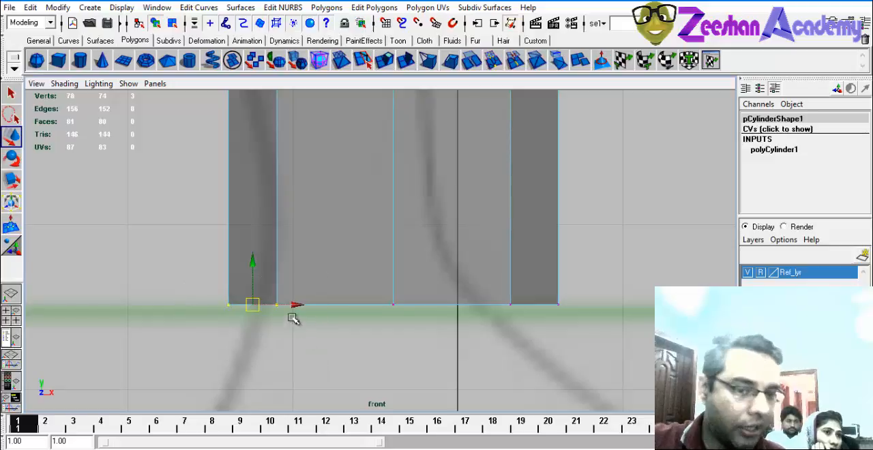
pyautogui.moveTo(298, 306); pyautogui.dragTo(277, 304)
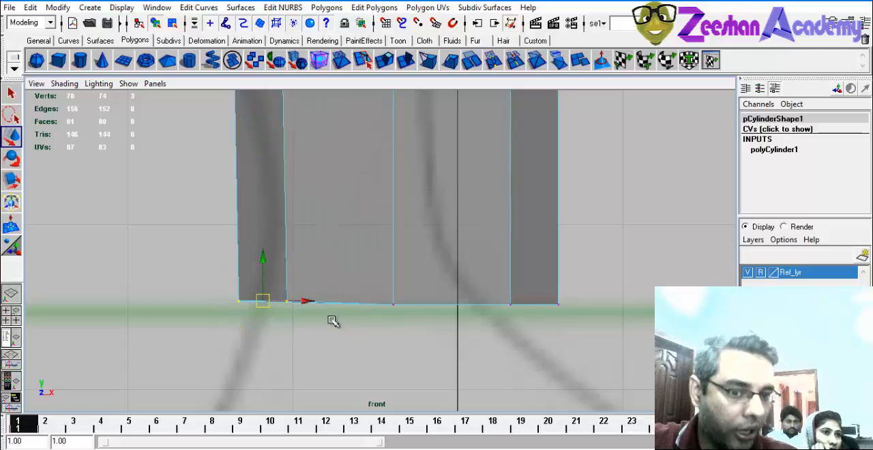
pyautogui.hotkey('ctrl', 'z')
# Move the bottom ring's front vertices backward along X to meet the front ankle outline.
pyautogui.keyDown('alt'); pyautogui.moveTo(367, 253); pyautogui.dragTo(268, 288, button='middle'); pyautogui.keyUp('alt')
pyautogui.moveTo(461, 324); pyautogui.dragTo(386, 379)
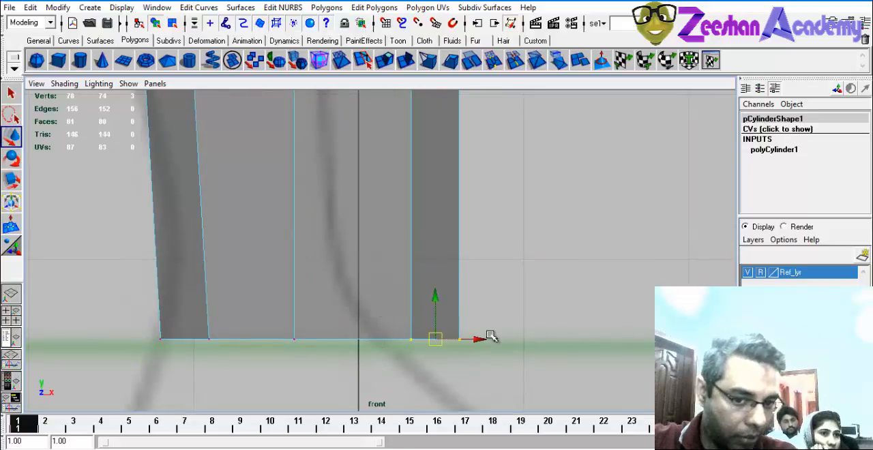
pyautogui.moveTo(479, 340); pyautogui.dragTo(403, 340)
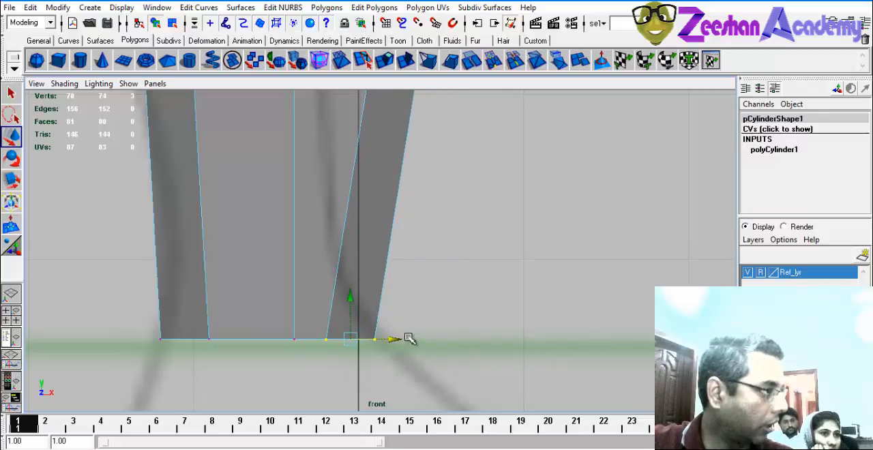
# Move the back vertices of the two rings above the ankle outward along X to the calf outline.
pyautogui.keyDown('alt'); pyautogui.moveTo(510, 96); pyautogui.dragTo(560, 348, button='middle'); pyautogui.keyUp('alt')
pyautogui.keyDown('alt'); pyautogui.moveTo(559, 348); pyautogui.dragTo(384, 238, button='right'); pyautogui.keyUp('alt')
pyautogui.keyDown('alt'); pyautogui.moveTo(384, 238); pyautogui.dragTo(411, 272, button='middle'); pyautogui.keyUp('alt')
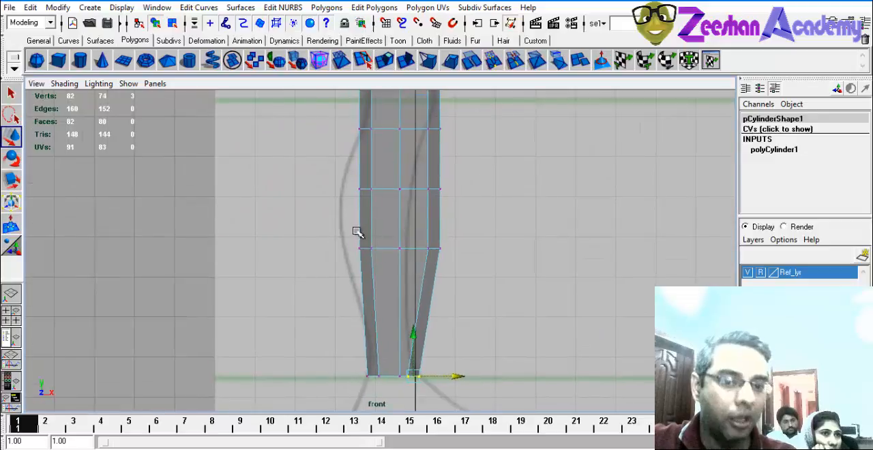
pyautogui.moveTo(356, 231); pyautogui.dragTo(393, 249)
pyautogui.keyDown('alt'); pyautogui.moveTo(446, 266); pyautogui.dragTo(429, 292, button='middle'); pyautogui.keyUp('alt')
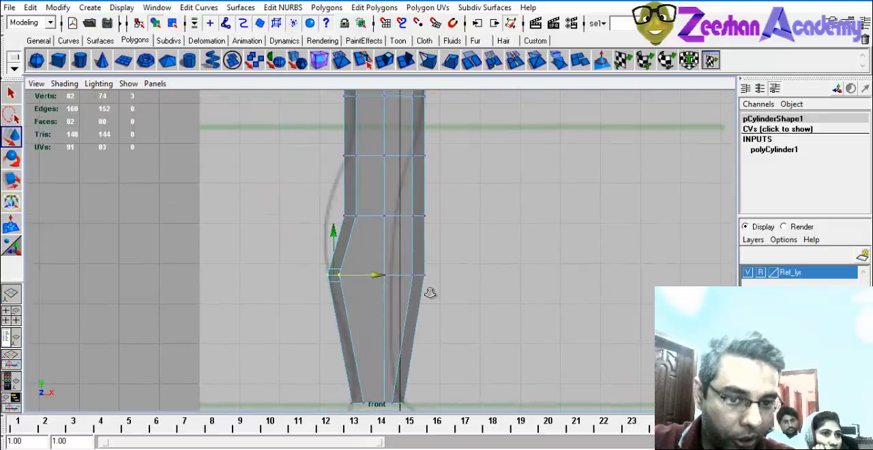
pyautogui.keyDown('alt'); pyautogui.moveTo(430, 291); pyautogui.dragTo(423, 226, button='right'); pyautogui.keyUp('alt')
pyautogui.moveTo(350, 198)
pyautogui.mouseDown()
pyautogui.moveTo(378, 218)
pyautogui.moveTo(362, 207)
pyautogui.mouseUp()
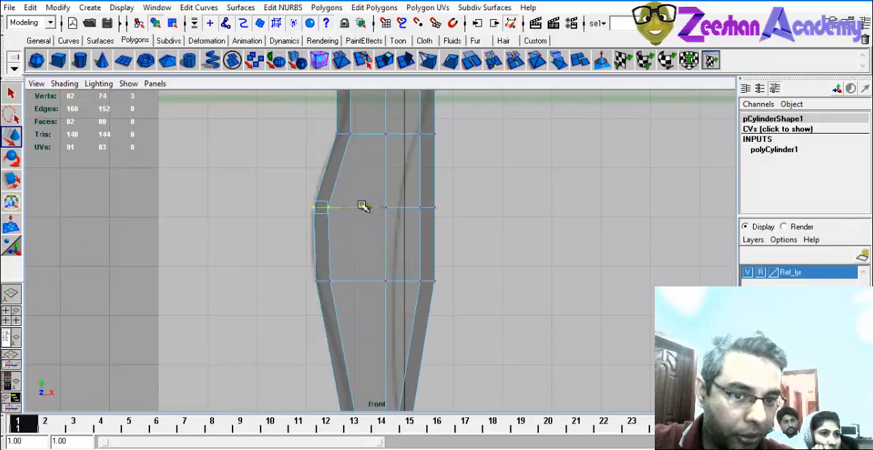
# Move the front vertices of the second ring above the ankle inward along X toward the shin outline.
pyautogui.moveTo(455, 196); pyautogui.dragTo(410, 225)
pyautogui.moveTo(468, 209); pyautogui.dragTo(445, 208)
pyautogui.keyDown('alt'); pyautogui.moveTo(304, 242); pyautogui.dragTo(473, 302, button='right'); pyautogui.keyUp('alt')
pyautogui.keyDown('alt'); pyautogui.moveTo(474, 302); pyautogui.dragTo(476, 362, button='middle'); pyautogui.keyUp('alt')
pyautogui.keyDown('alt'); pyautogui.moveTo(477, 362); pyautogui.dragTo(573, 260, button='right'); pyautogui.keyUp('alt')
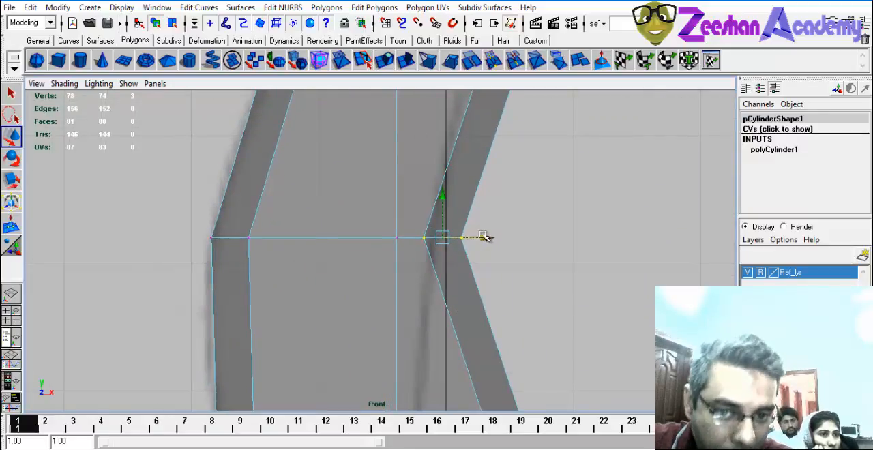
pyautogui.moveTo(483, 236); pyautogui.dragTo(450, 237)
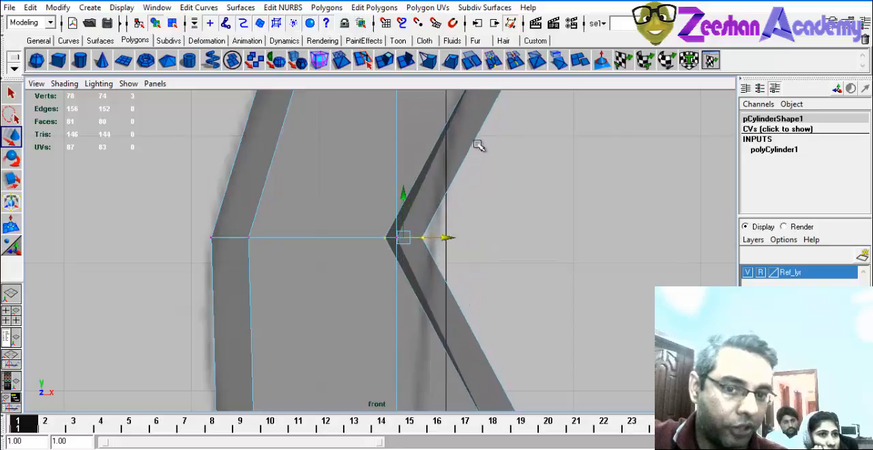
pyautogui.click(479, 146)
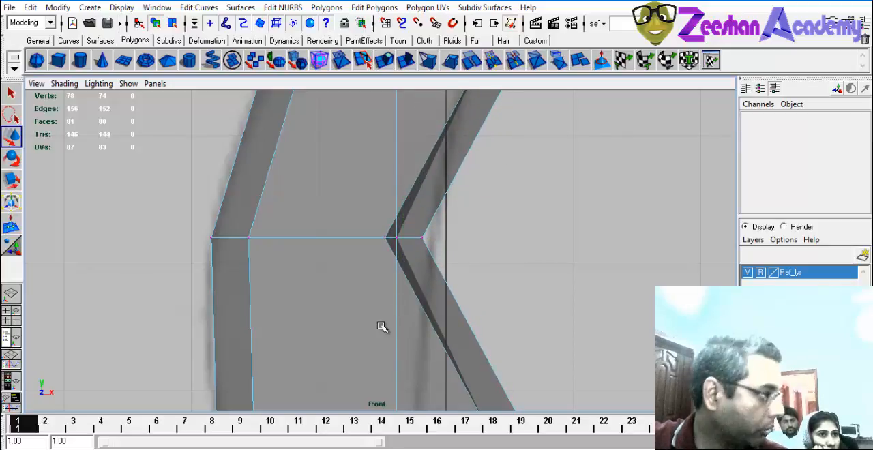
pyautogui.hotkey('ctrl', 'z')
pyautogui.hotkey('ctrl', 'z')
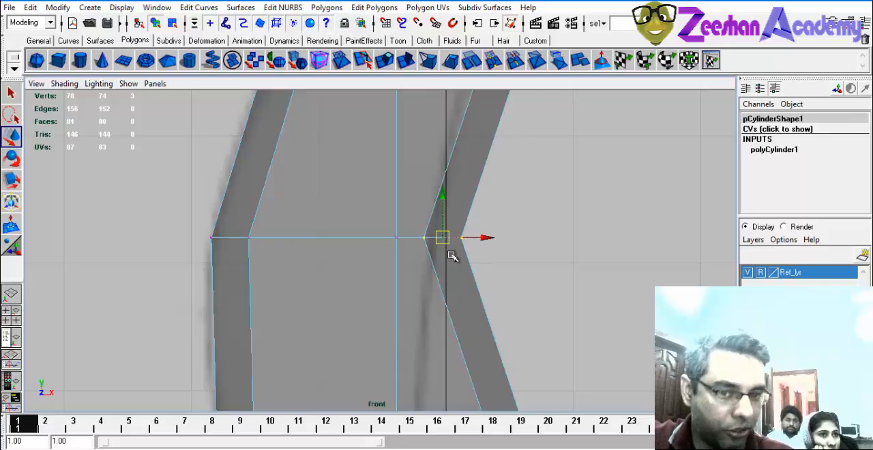
# Move the front and middle vertices of the second ring above the ankle together along X to the shin outline.
pyautogui.moveTo(373, 229); pyautogui.dragTo(511, 266)
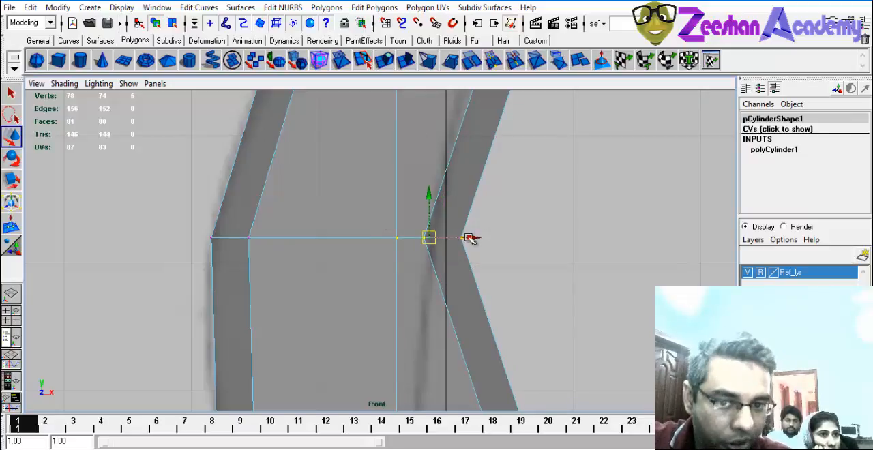
pyautogui.moveTo(470, 237); pyautogui.dragTo(434, 238)
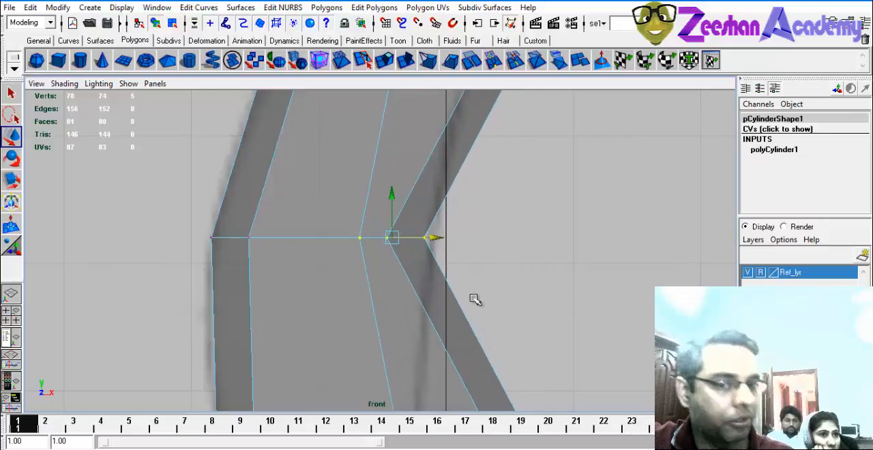
pyautogui.keyDown('alt'); pyautogui.moveTo(475, 299); pyautogui.dragTo(470, 259, button='middle'); pyautogui.keyUp('alt')
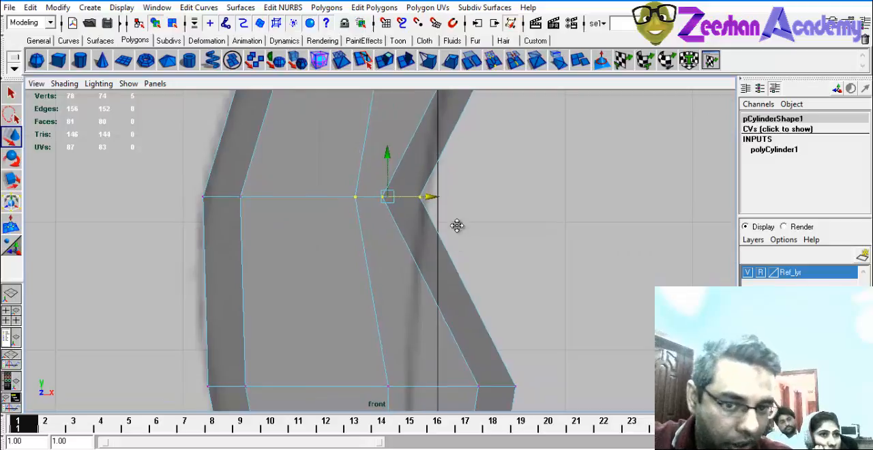
# On the first ring above the ankle, shift the front and middle vertices inward, and bring the front ones to the shin outline.
pyautogui.keyDown('alt'); pyautogui.moveTo(457, 226); pyautogui.dragTo(463, 124, button='middle'); pyautogui.keyUp('alt')
pyautogui.moveTo(359, 253); pyautogui.dragTo(572, 339)
pyautogui.moveTo(511, 283); pyautogui.dragTo(464, 284)
pyautogui.moveTo(510, 249); pyautogui.dragTo(434, 311)
pyautogui.moveTo(495, 283); pyautogui.dragTo(437, 287)
pyautogui.keyDown('alt'); pyautogui.moveTo(445, 328); pyautogui.dragTo(450, 125, button='middle'); pyautogui.keyUp('alt')
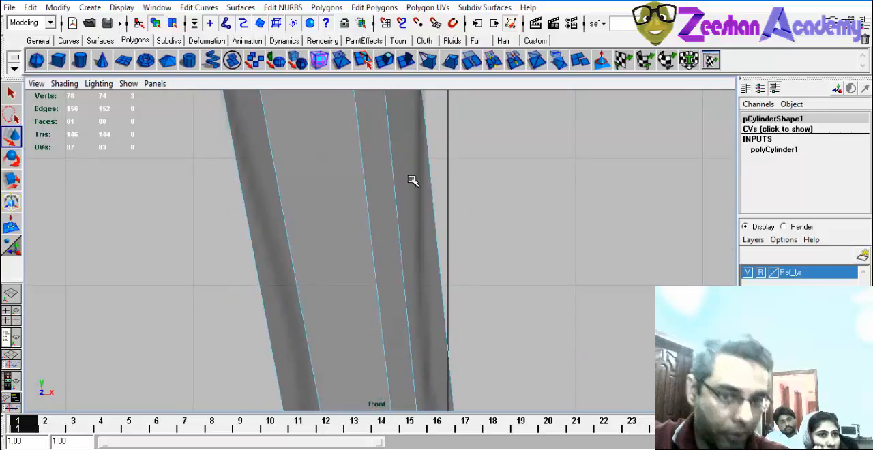
# Move the front vertices of the ring just below the knee line inward along X to the profile outline.
pyautogui.keyDown('alt'); pyautogui.moveTo(415, 277); pyautogui.dragTo(489, 415, button='middle'); pyautogui.keyUp('alt')
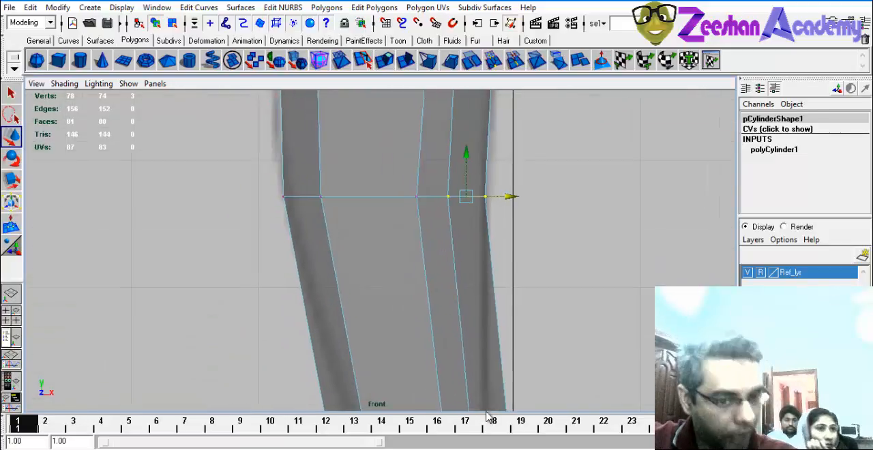
pyautogui.keyDown('alt'); pyautogui.moveTo(504, 159); pyautogui.dragTo(498, 364, button='middle'); pyautogui.keyUp('alt')
pyautogui.keyDown('alt'); pyautogui.moveTo(476, 174); pyautogui.dragTo(455, 354, button='middle'); pyautogui.keyUp('alt')
pyautogui.keyDown('alt'); pyautogui.moveTo(555, 205); pyautogui.dragTo(545, 226, button='middle'); pyautogui.keyUp('alt')
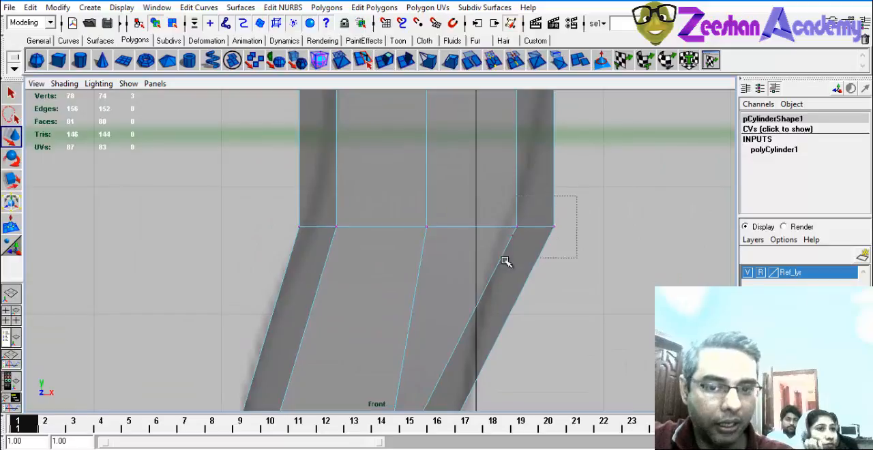
pyautogui.moveTo(505, 262); pyautogui.dragTo(508, 260)
pyautogui.moveTo(577, 227); pyautogui.dragTo(526, 228)
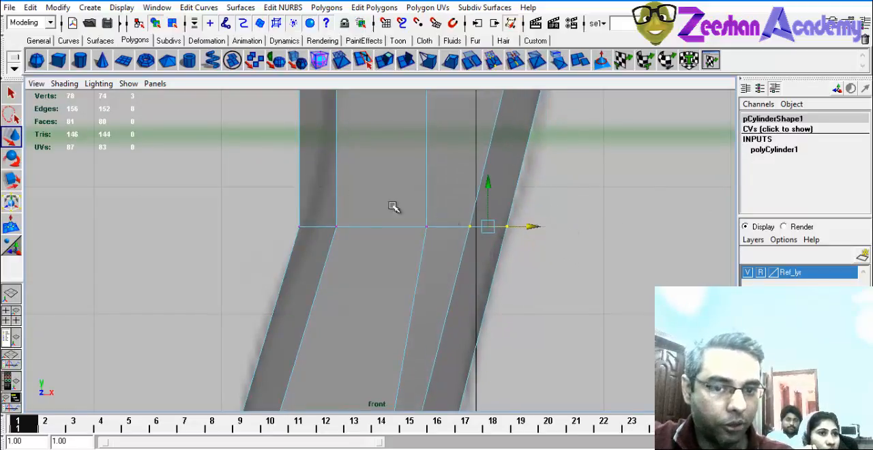
# Adjust the back vertices of the ring just below the knee line along X to the profile outline.
pyautogui.keyDown('alt'); pyautogui.moveTo(393, 207); pyautogui.dragTo(308, 238, button='middle'); pyautogui.keyUp('alt')
pyautogui.moveTo(352, 278); pyautogui.dragTo(353, 277)
pyautogui.moveTo(370, 246); pyautogui.dragTo(380, 247)
# Move the back and front vertices of the lower thigh rings along X to the thigh outline.
pyautogui.keyDown('alt'); pyautogui.moveTo(464, 162); pyautogui.dragTo(462, 344, button='middle'); pyautogui.keyUp('alt')
pyautogui.moveTo(290, 219); pyautogui.dragTo(401, 241)
pyautogui.keyDown('alt'); pyautogui.moveTo(664, 198); pyautogui.dragTo(662, 281, button='middle'); pyautogui.keyUp('alt')
pyautogui.moveTo(499, 351); pyautogui.dragTo(498, 349)
pyautogui.keyDown('alt'); pyautogui.moveTo(581, 152); pyautogui.dragTo(571, 225, button='middle'); pyautogui.keyUp('alt')
pyautogui.moveTo(571, 182); pyautogui.dragTo(496, 236)
pyautogui.moveTo(575, 207); pyautogui.dragTo(601, 208)
# Continue fitting the upper thigh rings, moving the back vertices of the second ring from the top outward along X to the outline.
pyautogui.keyDown('alt'); pyautogui.moveTo(341, 162); pyautogui.dragTo(368, 234, button='middle'); pyautogui.keyUp('alt')
pyautogui.keyDown('alt'); pyautogui.moveTo(449, 195); pyautogui.dragTo(456, 392, button='middle'); pyautogui.keyUp('alt')
pyautogui.moveTo(303, 298); pyautogui.dragTo(348, 280)
pyautogui.moveTo(512, 255); pyautogui.dragTo(624, 292)
pyautogui.keyDown('alt'); pyautogui.moveTo(510, 137); pyautogui.dragTo(384, 132, button='right'); pyautogui.keyUp('alt')
pyautogui.keyDown('alt'); pyautogui.moveTo(384, 132); pyautogui.dragTo(393, 217, button='middle'); pyautogui.keyUp('alt')
pyautogui.moveTo(379, 268); pyautogui.dragTo(382, 268)
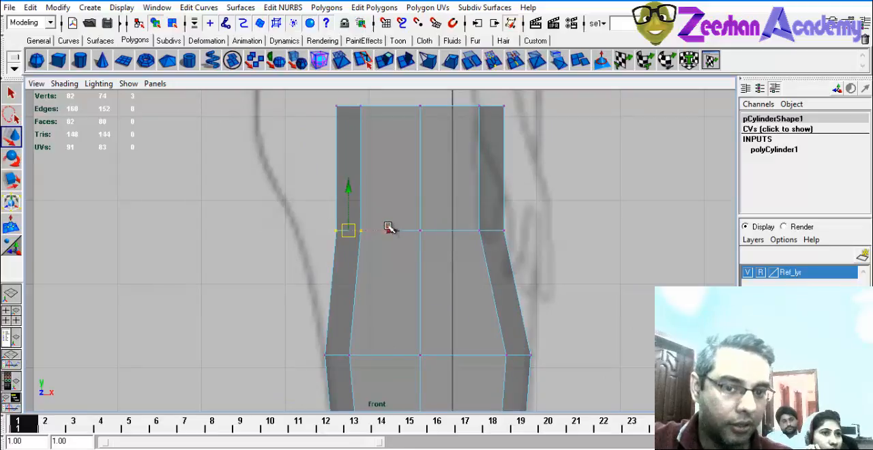
pyautogui.moveTo(390, 230); pyautogui.dragTo(353, 229)
# Lower the leg's entire top ring of vertices along Y until it sits close above the second ring.
pyautogui.keyDown('alt'); pyautogui.moveTo(424, 227); pyautogui.dragTo(451, 330, button='middle'); pyautogui.keyUp('alt')
pyautogui.moveTo(358, 188); pyautogui.dragTo(645, 256)
pyautogui.moveTo(448, 167); pyautogui.dragTo(450, 240)
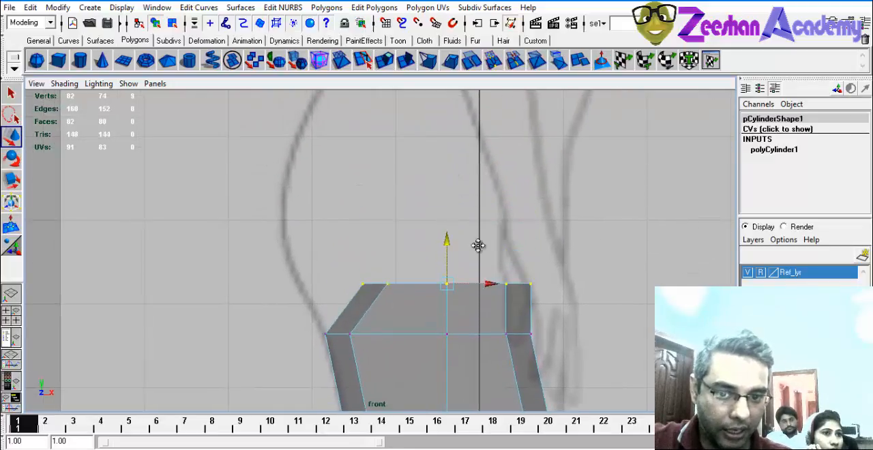
pyautogui.keyDown('alt'); pyautogui.moveTo(480, 248); pyautogui.dragTo(466, 226, button='right'); pyautogui.keyUp('alt')
pyautogui.keyDown('alt'); pyautogui.moveTo(466, 226); pyautogui.dragTo(480, 173, button='middle'); pyautogui.keyUp('alt')
pyautogui.keyDown('alt'); pyautogui.moveTo(480, 173); pyautogui.dragTo(554, 240, button='right'); pyautogui.keyUp('alt')
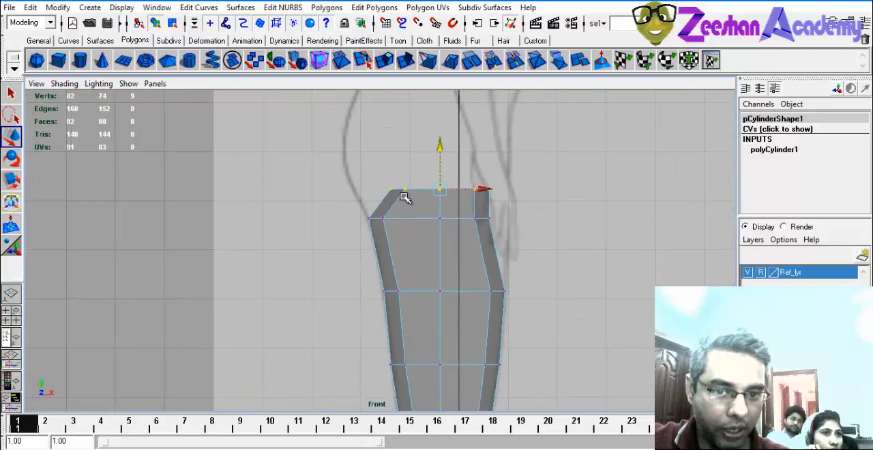
# Move the top ring's back and front vertices, and the second ring's front vertices, outward along X to the thigh outline.
pyautogui.moveTo(403, 197)
pyautogui.mouseDown()
pyautogui.moveTo(419, 204)
pyautogui.moveTo(401, 189)
pyautogui.mouseUp()
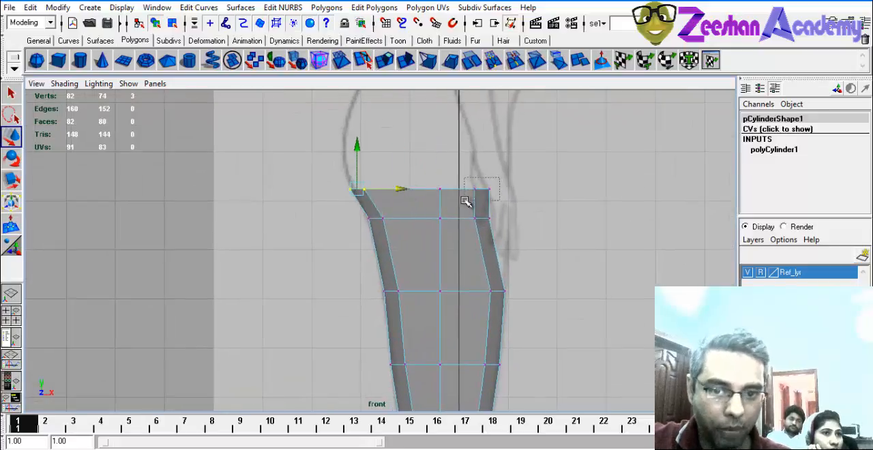
pyautogui.moveTo(464, 201); pyautogui.dragTo(464, 201)
pyautogui.moveTo(521, 190)
pyautogui.mouseDown()
pyautogui.moveTo(478, 193)
pyautogui.moveTo(527, 193)
pyautogui.mouseUp()
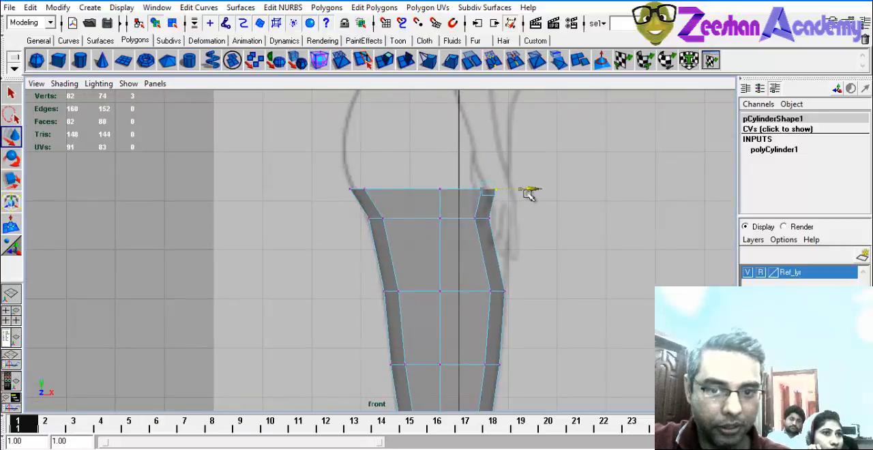
pyautogui.moveTo(499, 207)
pyautogui.keyDown('alt'); pyautogui.mouseDown(button='middle')
pyautogui.moveTo(496, 162)
pyautogui.moveTo(495, 207)
pyautogui.mouseUp(button='middle'); pyautogui.keyUp('alt')
pyautogui.moveTo(532, 197); pyautogui.dragTo(552, 197)
pyautogui.moveTo(468, 211); pyautogui.dragTo(540, 230)
# Insert two edge loops in the lower leg between the ankle and the calf with the Split Edge Ring Tool.
pyautogui.keyDown('alt'); pyautogui.moveTo(503, 259); pyautogui.dragTo(343, 190, button='middle'); pyautogui.keyUp('alt')
pyautogui.keyDown('alt'); pyautogui.moveTo(342, 190); pyautogui.dragTo(345, 270, button='right'); pyautogui.keyUp('alt')
pyautogui.keyDown('alt'); pyautogui.moveTo(409, 213); pyautogui.dragTo(392, 299, button='middle'); pyautogui.keyUp('alt')
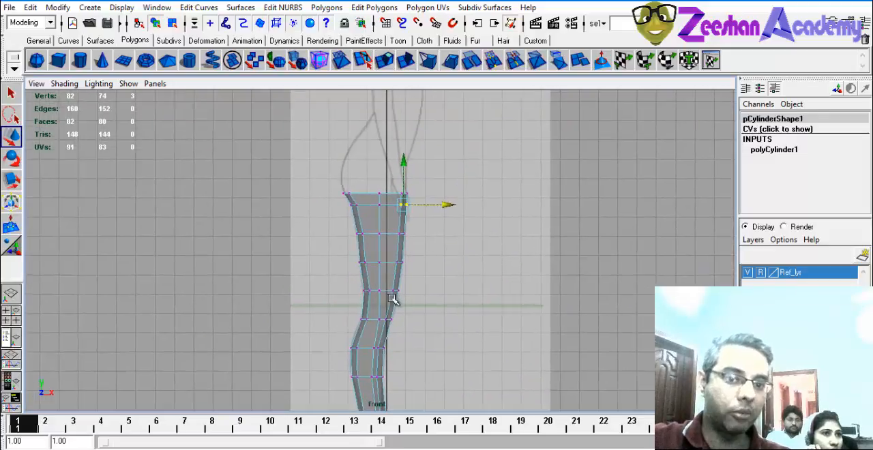
pyautogui.keyDown('alt'); pyautogui.moveTo(411, 266); pyautogui.dragTo(385, 124, button='middle'); pyautogui.keyUp('alt')
pyautogui.keyDown('alt'); pyautogui.moveTo(385, 124); pyautogui.dragTo(672, 306, button='right'); pyautogui.keyUp('alt')
pyautogui.keyDown('alt'); pyautogui.moveTo(310, 297); pyautogui.dragTo(361, 251, button='middle'); pyautogui.keyUp('alt')
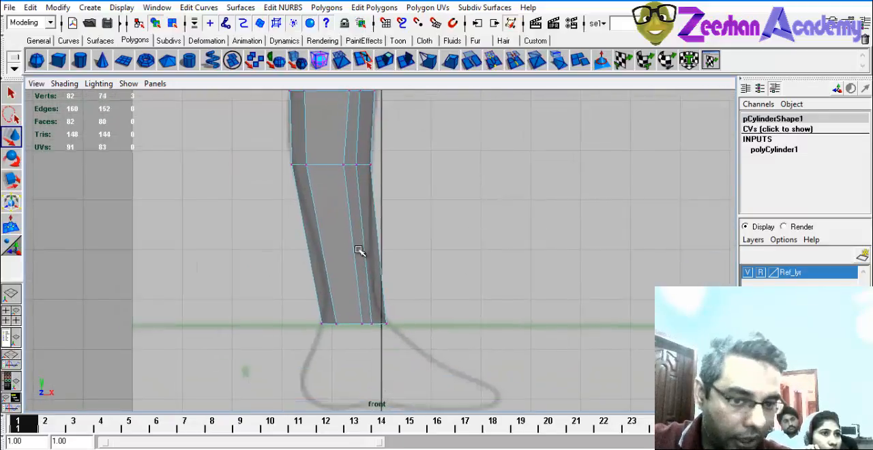
pyautogui.keyDown('alt'); pyautogui.moveTo(361, 252); pyautogui.dragTo(443, 255, button='right'); pyautogui.keyUp('alt')
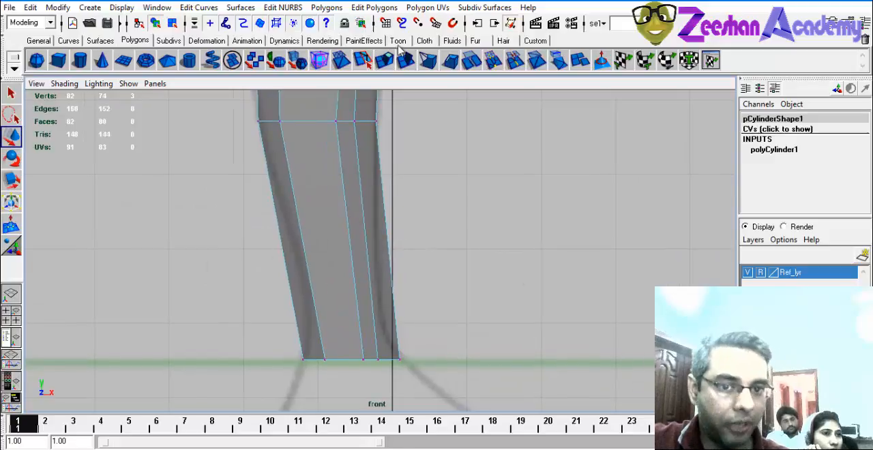
pyautogui.click(358, 9)
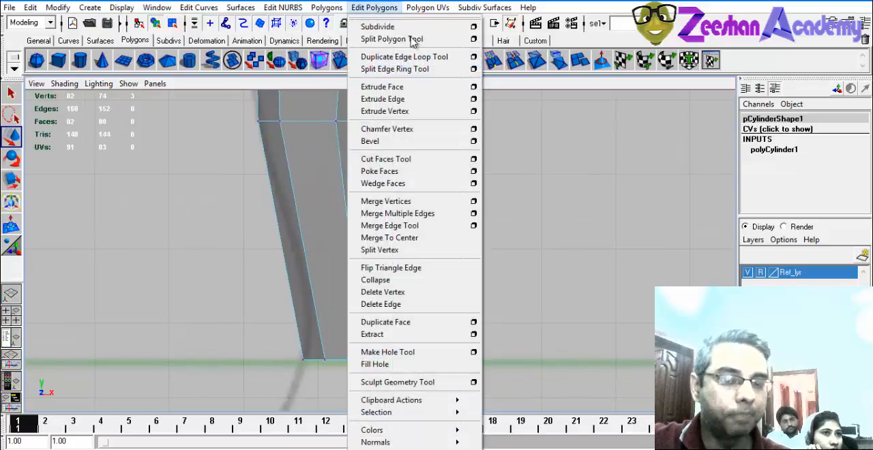
pyautogui.click(416, 73)
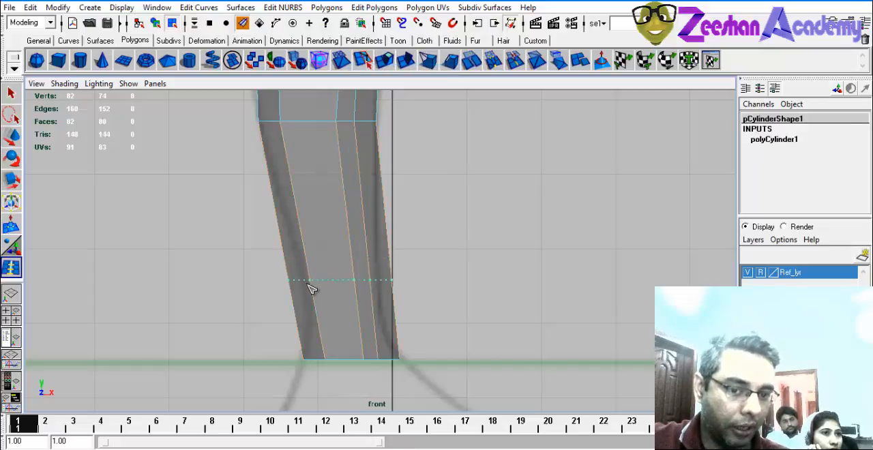
pyautogui.click(319, 313)
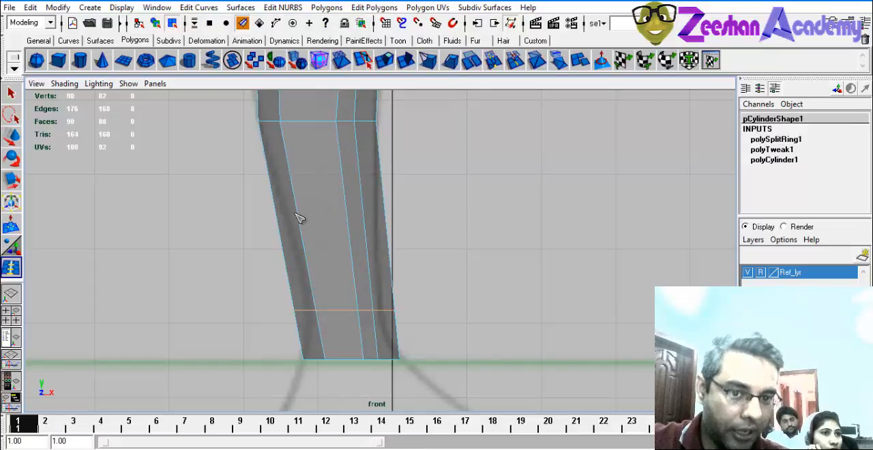
pyautogui.click(309, 247)
# Insert one edge loop at the knee line and another between the knee and the calf.
pyautogui.keyDown('alt'); pyautogui.moveTo(398, 183); pyautogui.dragTo(403, 366, button='middle'); pyautogui.keyUp('alt')
pyautogui.keyDown('alt'); pyautogui.moveTo(331, 267); pyautogui.dragTo(333, 371, button='middle'); pyautogui.keyUp('alt')
pyautogui.keyDown('alt'); pyautogui.moveTo(353, 144); pyautogui.dragTo(391, 364, button='middle'); pyautogui.keyUp('alt')
pyautogui.click(328, 218)
pyautogui.moveTo(386, 236)
pyautogui.keyDown('alt'); pyautogui.mouseDown(button='middle')
pyautogui.moveTo(382, 372)
pyautogui.moveTo(362, 110)
pyautogui.mouseUp(button='middle'); pyautogui.keyUp('alt')
pyautogui.keyDown('alt'); pyautogui.moveTo(332, 294); pyautogui.dragTo(331, 135, button='middle'); pyautogui.keyUp('alt')
pyautogui.keyDown('alt'); pyautogui.moveTo(311, 277); pyautogui.dragTo(337, 194, button='middle'); pyautogui.keyUp('alt')
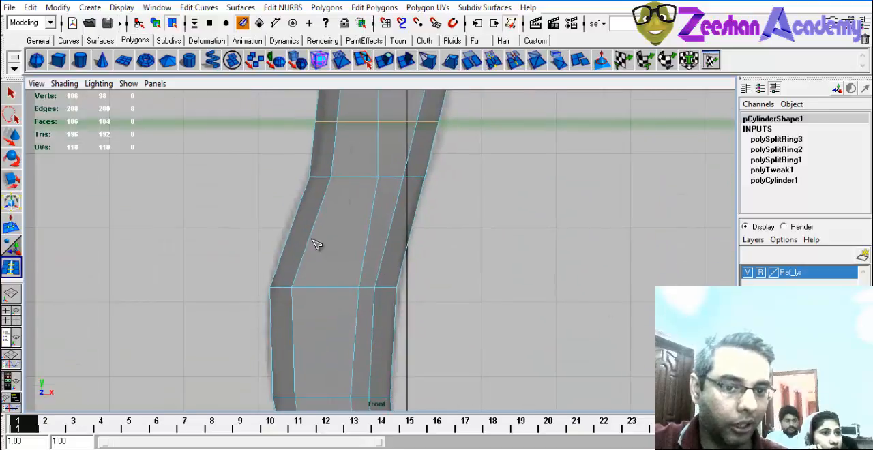
pyautogui.click(314, 223)
pyautogui.keyDown('alt'); pyautogui.moveTo(314, 243); pyautogui.dragTo(329, 214, button='middle'); pyautogui.keyUp('alt')
# Return to vertex editing and move the back vertices of the two new rings above the ankle inward along X to the outline.
pyautogui.press('q')
pyautogui.moveTo(343, 196); pyautogui.dragTo(265, 178, button='right')
pyautogui.moveTo(267, 178); pyautogui.dragTo(355, 195)
pyautogui.press('w')
pyautogui.keyDown('alt'); pyautogui.moveTo(318, 301); pyautogui.dragTo(331, 248, button='middle'); pyautogui.keyUp('alt')
pyautogui.moveTo(297, 317); pyautogui.dragTo(292, 323)
pyautogui.keyDown('alt'); pyautogui.moveTo(337, 291); pyautogui.dragTo(341, 173, button='middle'); pyautogui.keyUp('alt')
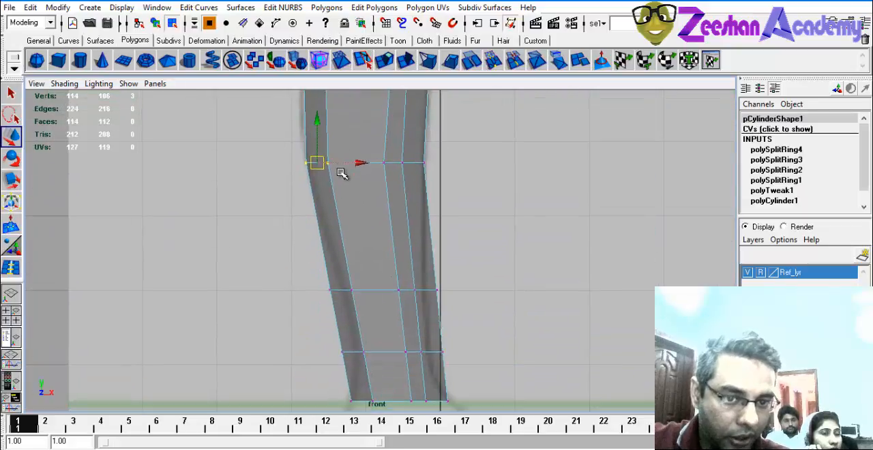
pyautogui.moveTo(329, 310); pyautogui.dragTo(312, 287)
pyautogui.moveTo(386, 293); pyautogui.dragTo(394, 296)
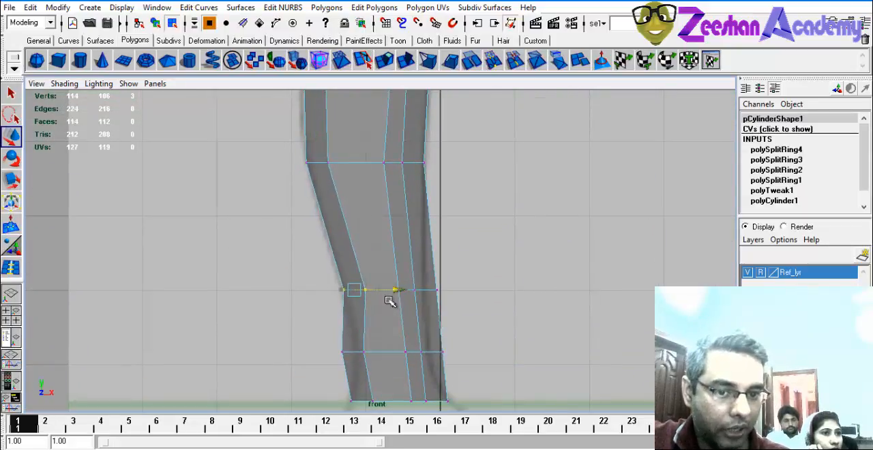
pyautogui.keyDown('alt'); pyautogui.moveTo(393, 296); pyautogui.dragTo(362, 227, button='middle'); pyautogui.keyUp('alt')
pyautogui.moveTo(360, 284); pyautogui.dragTo(405, 284)
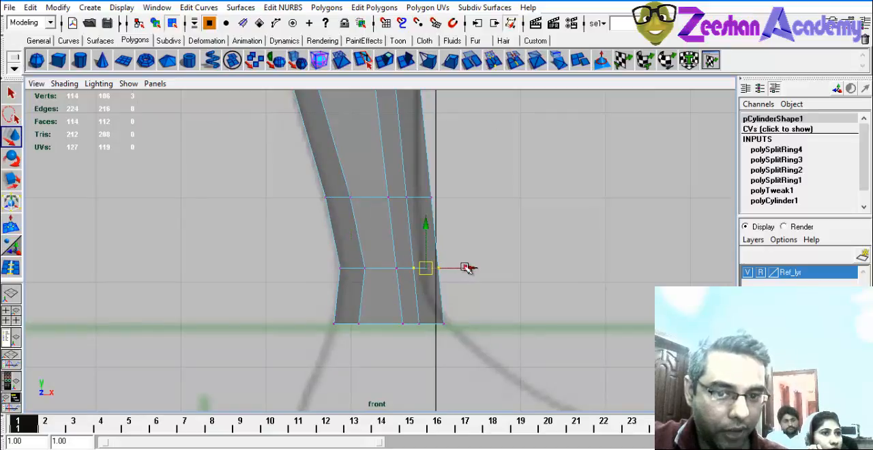
# Move the front vertices of the two new rings above the ankle inward along X to the shin outline.
pyautogui.moveTo(464, 267)
pyautogui.mouseDown()
pyautogui.moveTo(424, 278)
pyautogui.moveTo(456, 269)
pyautogui.mouseUp()
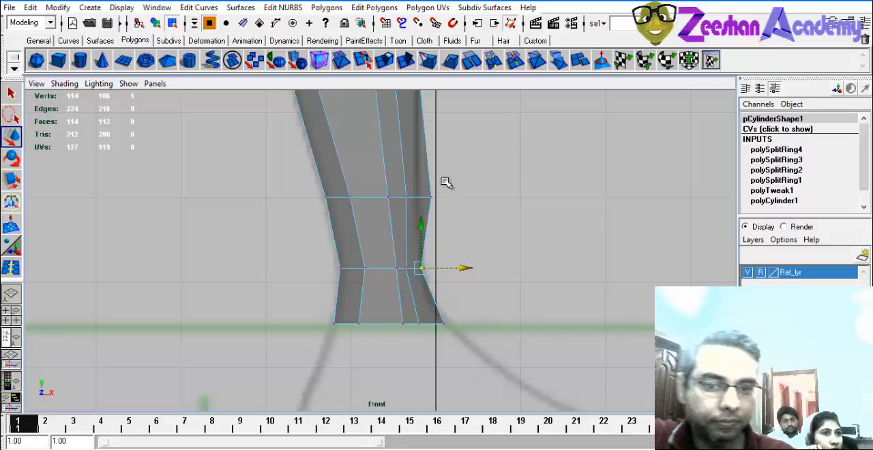
pyautogui.moveTo(442, 179); pyautogui.dragTo(411, 217)
pyautogui.moveTo(471, 196); pyautogui.dragTo(457, 196)
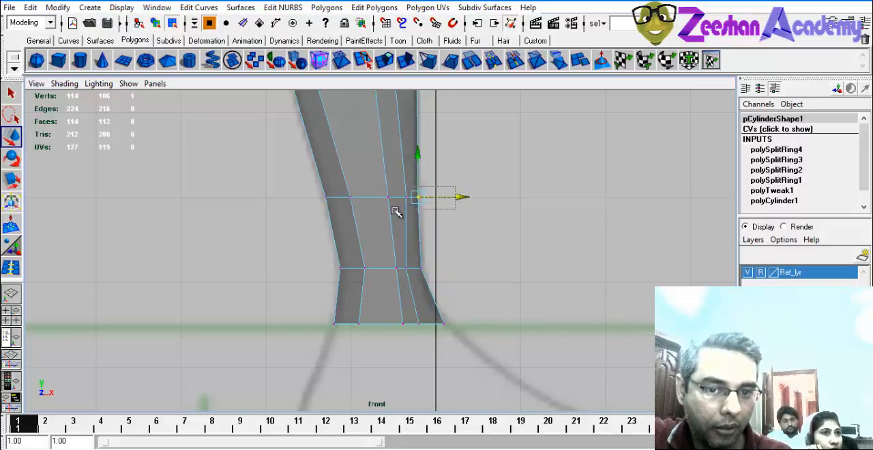
pyautogui.moveTo(396, 211); pyautogui.dragTo(390, 212)
pyautogui.moveTo(451, 197); pyautogui.dragTo(447, 196)
# Adjust the back vertices of the new rings at the knee and upper calf along X to the outline.
pyautogui.keyDown('alt'); pyautogui.moveTo(439, 232); pyautogui.dragTo(444, 345, button='middle'); pyautogui.keyUp('alt')
pyautogui.keyDown('alt'); pyautogui.moveTo(487, 188); pyautogui.dragTo(493, 369, button='middle'); pyautogui.keyUp('alt')
pyautogui.moveTo(332, 188); pyautogui.dragTo(412, 192)
pyautogui.keyDown('alt'); pyautogui.moveTo(512, 130); pyautogui.dragTo(515, 301, button='middle'); pyautogui.keyUp('alt')
pyautogui.moveTo(500, 210)
pyautogui.keyDown('alt'); pyautogui.mouseDown(button='middle')
pyautogui.moveTo(510, 400)
pyautogui.moveTo(507, 348)
pyautogui.mouseUp(button='middle'); pyautogui.keyUp('alt')
pyautogui.keyDown('alt'); pyautogui.moveTo(534, 311); pyautogui.dragTo(455, 367, button='right'); pyautogui.keyUp('alt')
pyautogui.moveTo(453, 369)
pyautogui.keyDown('alt'); pyautogui.mouseDown(button='middle')
pyautogui.moveTo(426, 110)
pyautogui.moveTo(482, 1)
pyautogui.mouseUp(button='middle'); pyautogui.keyUp('alt')
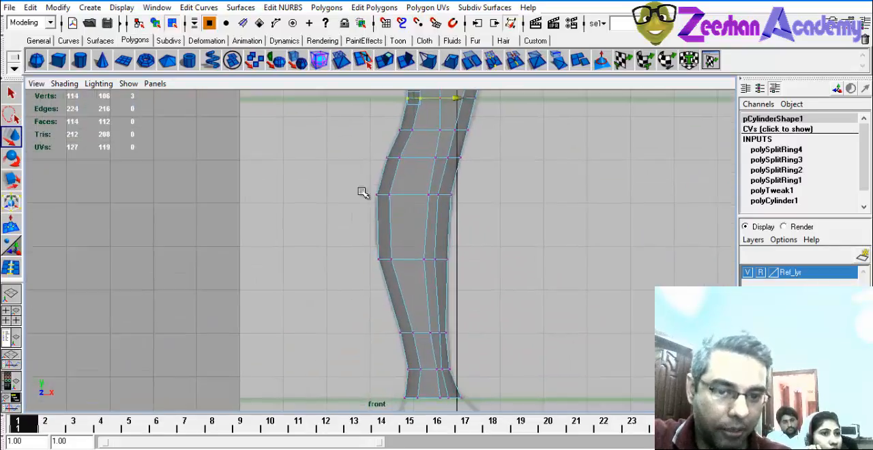
pyautogui.keyDown('alt'); pyautogui.moveTo(363, 193); pyautogui.dragTo(373, 215, button='right'); pyautogui.keyUp('alt')
# Insert another edge loop across the widest part of the calf with the Split Edge Ring Tool.
pyautogui.keyDown('alt'); pyautogui.moveTo(422, 251); pyautogui.dragTo(444, 98, button='middle'); pyautogui.keyUp('alt')
pyautogui.click(374, 7)
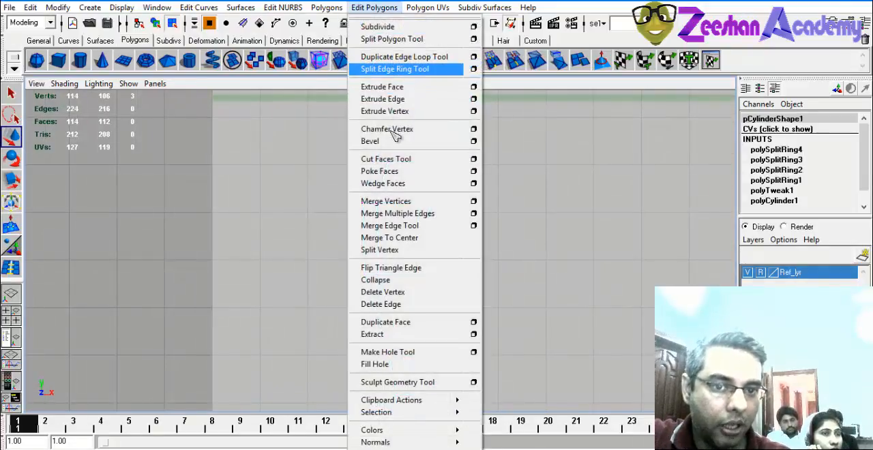
pyautogui.click(395, 69)
pyautogui.click(380, 236)
# Move the new calf ring's back vertices outward and adjust its front vertex along X to match the outline.
pyautogui.press('q')
pyautogui.moveTo(385, 232); pyautogui.dragTo(343, 219, button='right')
pyautogui.press('w')
pyautogui.moveTo(343, 219); pyautogui.dragTo(463, 244)
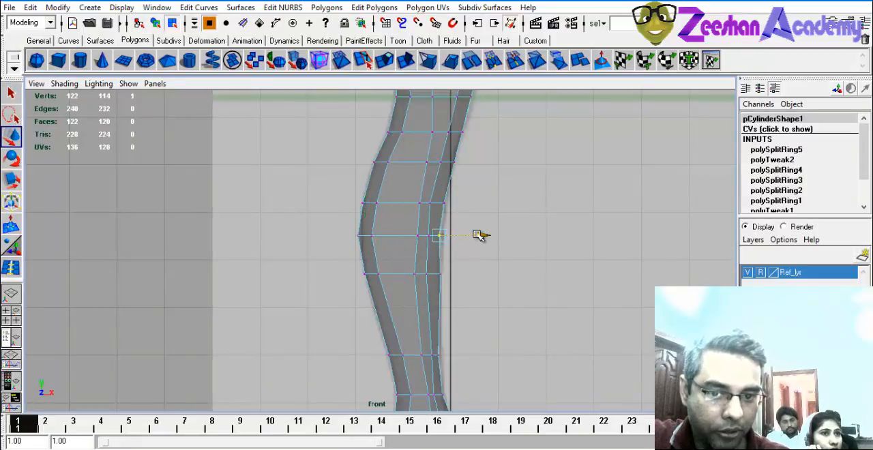
pyautogui.keyDown('alt'); pyautogui.moveTo(487, 277); pyautogui.dragTo(475, 315, button='middle'); pyautogui.keyUp('alt')
pyautogui.scroll(-2, 475, 310)
# Return to object mode, reselect the whole leg cylinder and check its profile from thigh to ankle.
pyautogui.moveTo(432, 170); pyautogui.dragTo(462, 144, button='right')
pyautogui.click(514, 154)
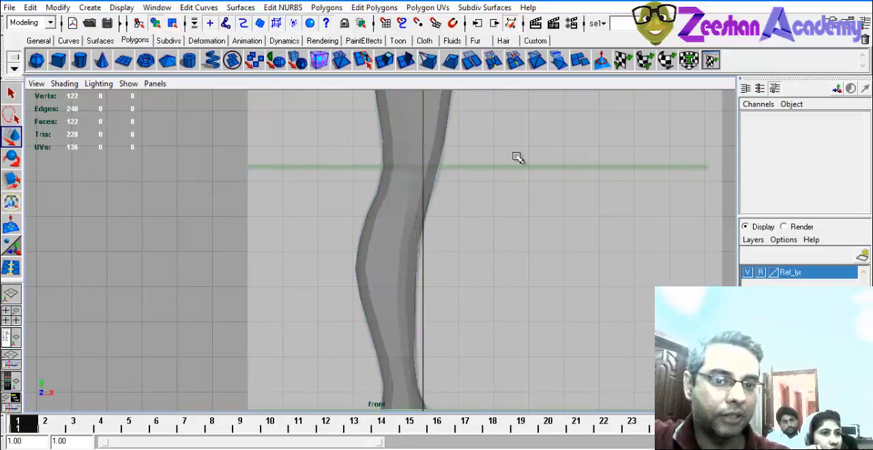
pyautogui.click(425, 172)
pyautogui.keyDown('alt'); pyautogui.moveTo(497, 146); pyautogui.dragTo(502, 206, button='middle'); pyautogui.keyUp('alt')
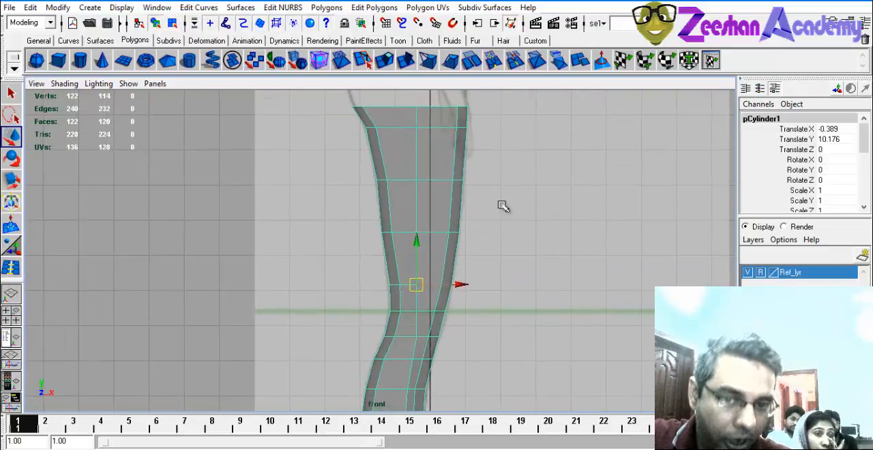
pyautogui.moveTo(383, 386)
pyautogui.keyDown('alt'); pyautogui.mouseDown(button='middle')
pyautogui.moveTo(358, 236)
pyautogui.moveTo(363, 143)
pyautogui.mouseUp(button='middle'); pyautogui.keyUp('alt')
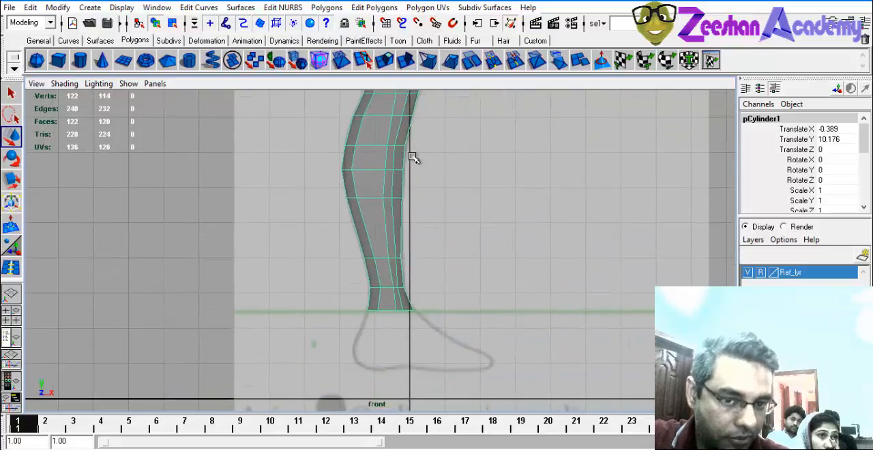
# Switch to the maximized side view and compare the leg cylinder with the reference leg outlines.
pyautogui.press('space')
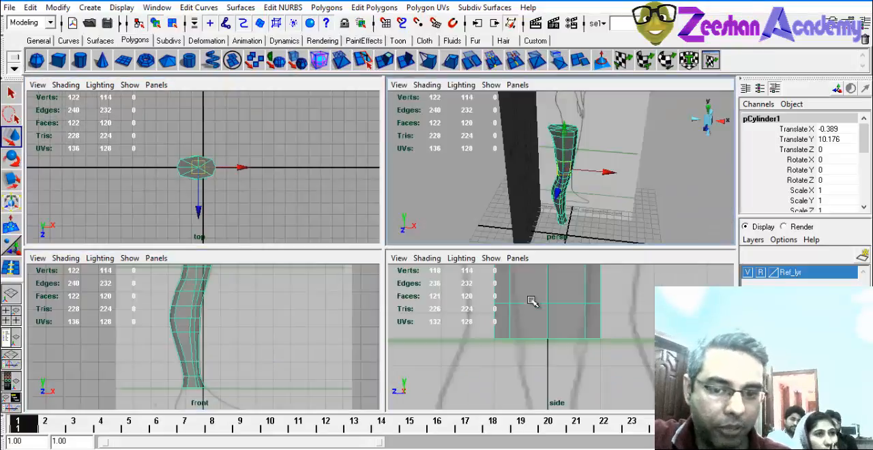
pyautogui.press('space')
pyautogui.keyDown('alt'); pyautogui.moveTo(456, 128); pyautogui.dragTo(467, 271, button='middle'); pyautogui.keyUp('alt')
pyautogui.scroll(-1, 468, 271)
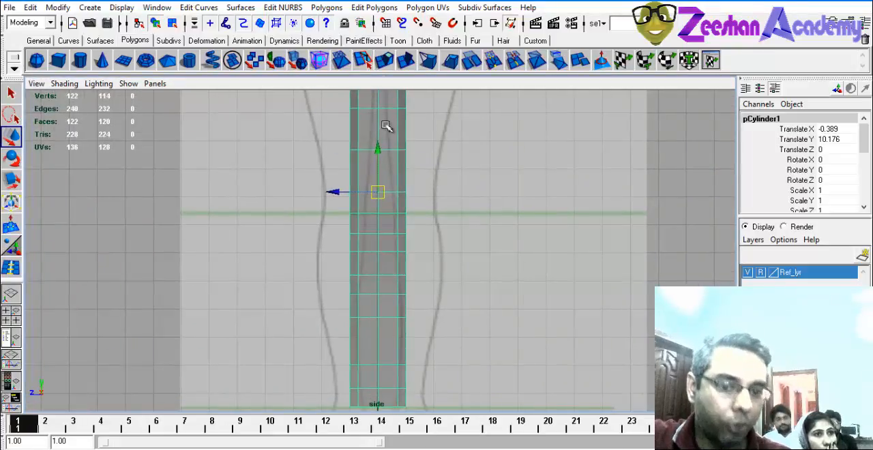
pyautogui.keyDown('alt'); pyautogui.moveTo(398, 140); pyautogui.dragTo(405, 206, button='middle'); pyautogui.keyUp('alt')
pyautogui.keyDown('alt'); pyautogui.moveTo(397, 259); pyautogui.dragTo(393, 154, button='middle'); pyautogui.keyUp('alt')
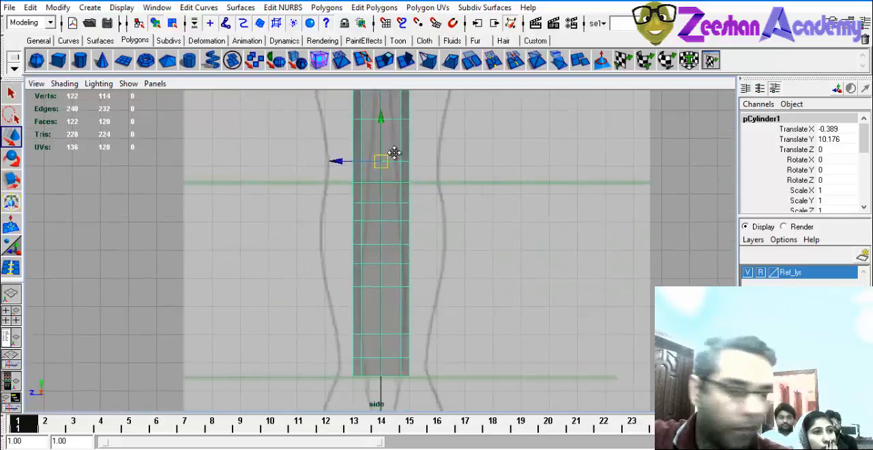
pyautogui.scroll(3, 443, 273)
pyautogui.keyDown('alt'); pyautogui.moveTo(506, 389); pyautogui.dragTo(496, 273, button='middle'); pyautogui.keyUp('alt')
pyautogui.keyDown('alt'); pyautogui.moveTo(459, 151); pyautogui.dragTo(485, 258, button='middle'); pyautogui.keyUp('alt')
pyautogui.scroll(-2, 486, 257)
pyautogui.scroll(1, 409, 224)
# Move the leg cylinder along negative Z until it sits over one leg of the reference drawing.
pyautogui.rightClick(401, 196)
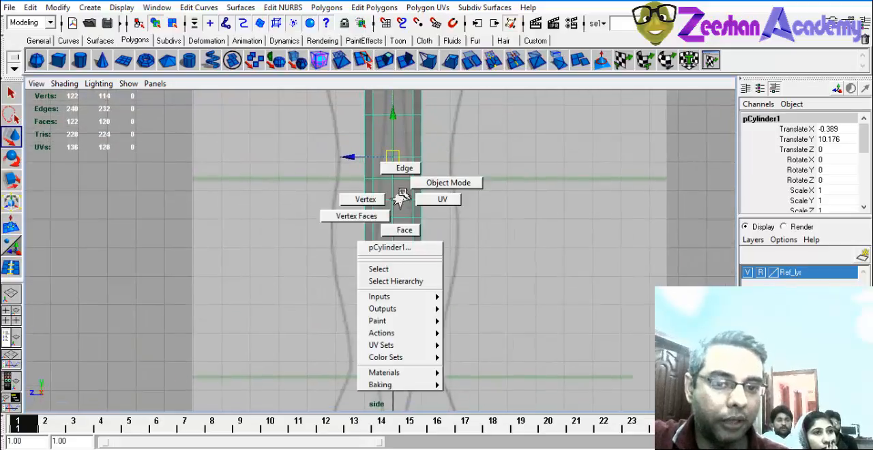
pyautogui.keyDown('alt'); pyautogui.moveTo(412, 189); pyautogui.dragTo(474, 246, button='middle'); pyautogui.keyUp('alt')
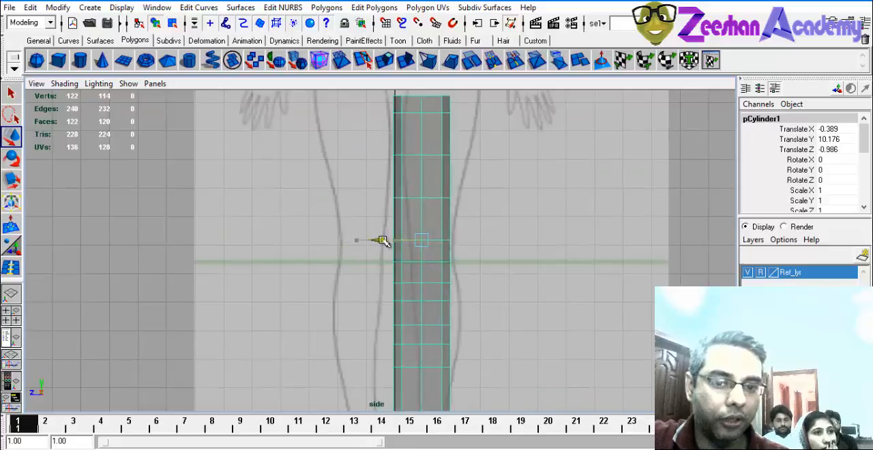
pyautogui.scroll(-2, 437, 213)
pyautogui.keyDown('alt'); pyautogui.moveTo(348, 222); pyautogui.dragTo(349, 129, button='middle'); pyautogui.keyUp('alt')
pyautogui.keyDown('alt'); pyautogui.moveTo(403, 198); pyautogui.dragTo(393, 377, button='middle'); pyautogui.keyUp('alt')
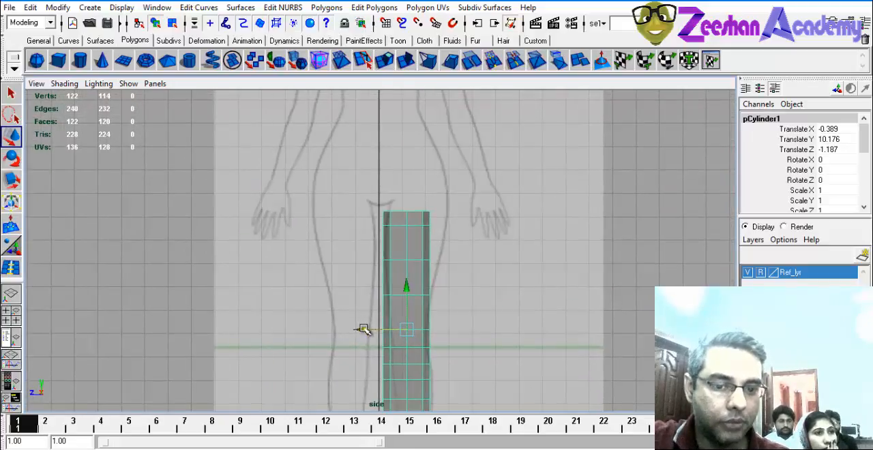
pyautogui.keyDown('alt'); pyautogui.moveTo(399, 345); pyautogui.dragTo(388, 193, button='middle'); pyautogui.keyUp('alt')
pyautogui.scroll(2, 424, 298)
pyautogui.keyDown('alt'); pyautogui.moveTo(425, 298); pyautogui.dragTo(416, 217, button='middle'); pyautogui.keyUp('alt')
pyautogui.keyDown('alt'); pyautogui.moveTo(443, 229); pyautogui.dragTo(561, 257, button='right'); pyautogui.keyUp('alt')
# Switch the leg cylinder to vertex editing and select the inner-side vertices of its bottom ring at the ankle.
pyautogui.moveTo(432, 242); pyautogui.dragTo(396, 242, button='right')
pyautogui.keyDown('alt'); pyautogui.moveTo(273, 269); pyautogui.dragTo(404, 297, button='right'); pyautogui.keyUp('alt')
pyautogui.keyDown('alt'); pyautogui.moveTo(405, 301); pyautogui.dragTo(392, 267, button='middle'); pyautogui.keyUp('alt')
pyautogui.moveTo(364, 319); pyautogui.dragTo(369, 320)
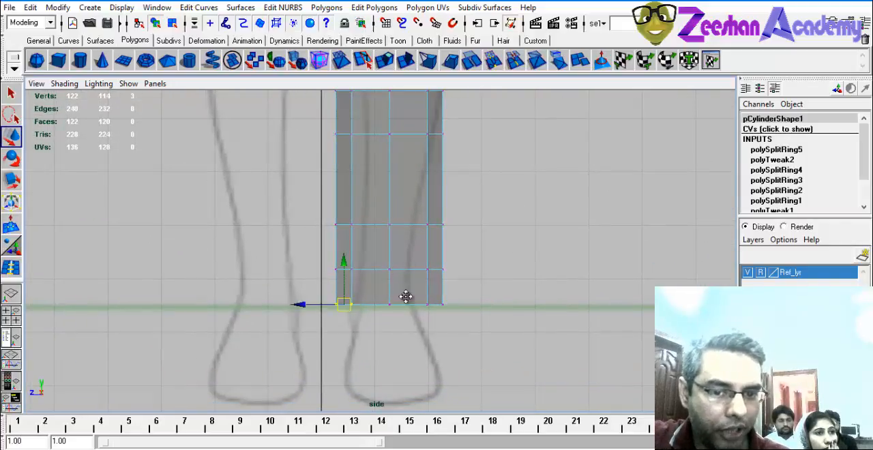
pyautogui.keyDown('alt'); pyautogui.moveTo(407, 298); pyautogui.dragTo(408, 364, button='middle'); pyautogui.keyUp('alt')
pyautogui.keyDown('alt'); pyautogui.moveTo(403, 144); pyautogui.dragTo(421, 359, button='middle'); pyautogui.keyUp('alt')
pyautogui.keyDown('alt'); pyautogui.moveTo(396, 253); pyautogui.dragTo(218, 225, button='right'); pyautogui.keyUp('alt')
pyautogui.keyDown('alt'); pyautogui.moveTo(380, 216); pyautogui.dragTo(413, 109, button='right'); pyautogui.keyUp('alt')
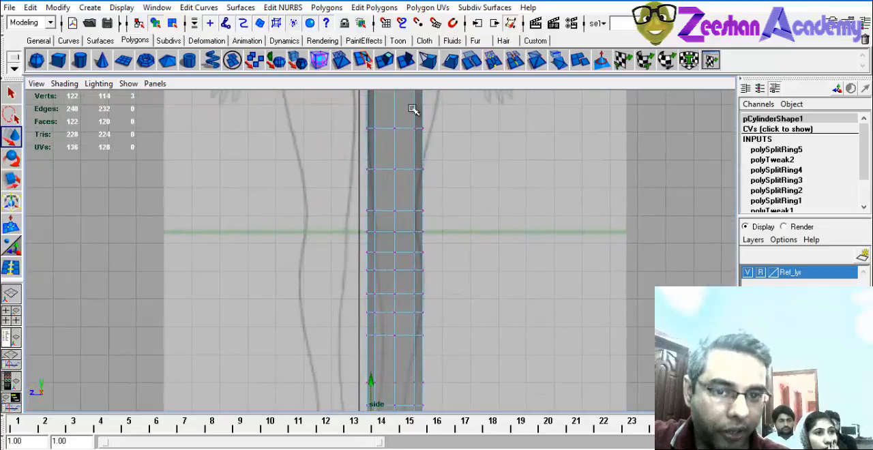
pyautogui.keyDown('alt'); pyautogui.moveTo(391, 288); pyautogui.dragTo(378, 160, button='middle'); pyautogui.keyUp('alt')
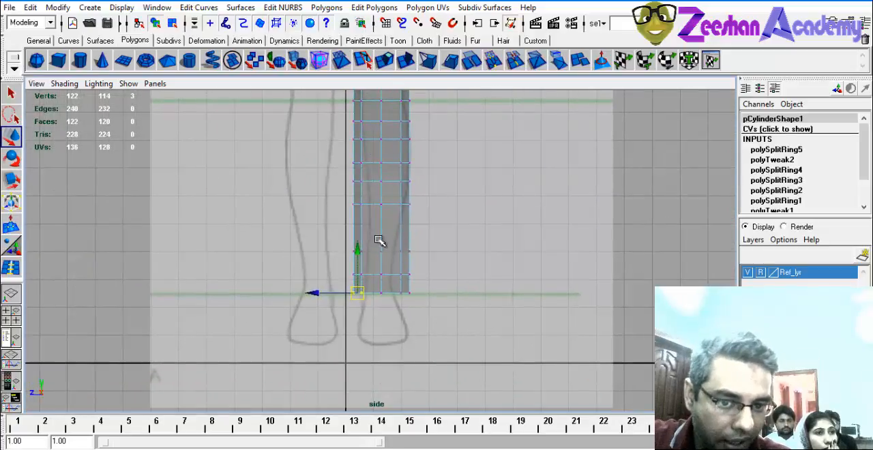
# Move the bottom ring's inner-side and outer-side vertices along Z toward the centre to fit the ankle outline.
pyautogui.keyDown('alt'); pyautogui.moveTo(380, 240); pyautogui.dragTo(564, 262, button='right'); pyautogui.keyUp('alt')
pyautogui.keyDown('alt'); pyautogui.moveTo(352, 280); pyautogui.dragTo(302, 311, button='right'); pyautogui.keyUp('alt')
pyautogui.keyDown('alt'); pyautogui.moveTo(301, 312); pyautogui.dragTo(282, 220, button='middle'); pyautogui.keyUp('alt')
pyautogui.keyDown('alt'); pyautogui.moveTo(282, 220); pyautogui.dragTo(388, 228, button='right'); pyautogui.keyUp('alt')
pyautogui.keyDown('alt'); pyautogui.moveTo(300, 239); pyautogui.dragTo(315, 329, button='middle'); pyautogui.keyUp('alt')
pyautogui.moveTo(252, 266); pyautogui.dragTo(280, 265)
pyautogui.click(420, 266)
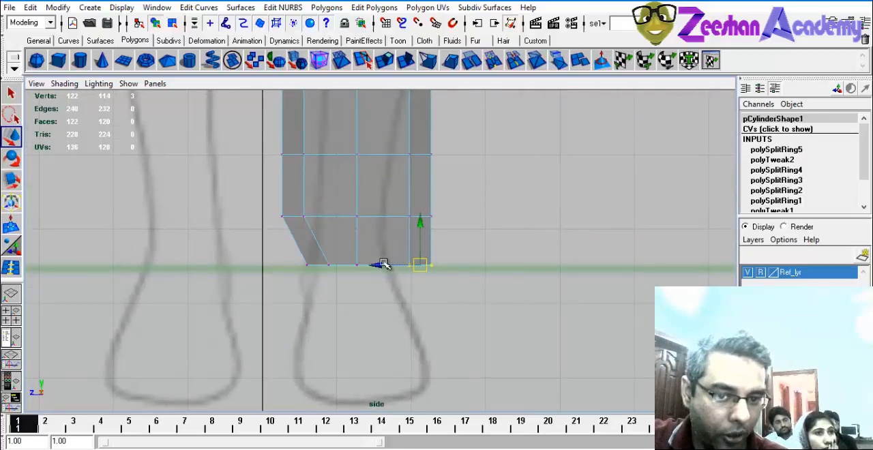
pyautogui.moveTo(383, 265); pyautogui.dragTo(342, 262)
# Narrow the two rings above the bottom one along Z so both sides follow the lower shin outline.
pyautogui.keyDown('alt'); pyautogui.moveTo(334, 253); pyautogui.dragTo(350, 347, button='middle'); pyautogui.keyUp('alt')
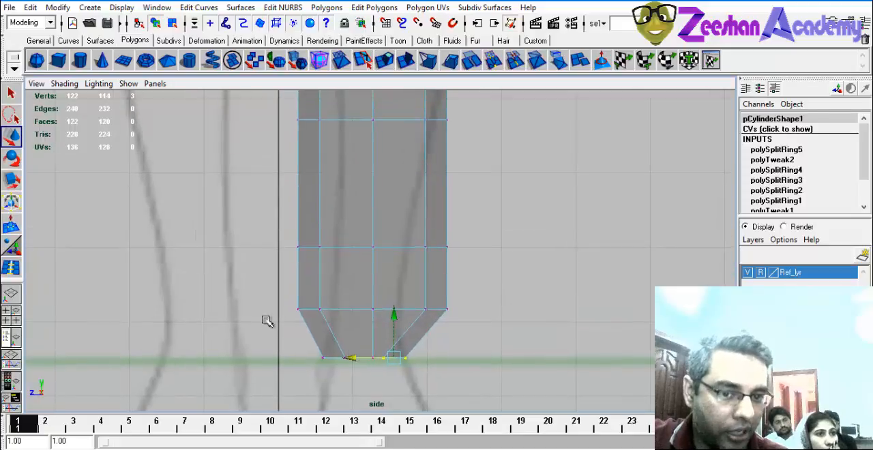
pyautogui.moveTo(341, 326); pyautogui.dragTo(339, 325)
pyautogui.moveTo(266, 309); pyautogui.dragTo(299, 307)
pyautogui.moveTo(315, 249); pyautogui.dragTo(348, 264)
pyautogui.moveTo(261, 246); pyautogui.dragTo(300, 246)
pyautogui.moveTo(424, 273); pyautogui.dragTo(423, 271)
pyautogui.moveTo(399, 247); pyautogui.dragTo(353, 251)
pyautogui.moveTo(463, 306); pyautogui.dragTo(359, 309)
# Fine-tune the bottom ring's outermost and innermost vertices individually along Z against the ankle outline.
pyautogui.keyDown('alt'); pyautogui.moveTo(247, 311); pyautogui.dragTo(472, 366, button='right'); pyautogui.keyUp('alt')
pyautogui.keyDown('alt'); pyautogui.moveTo(473, 365); pyautogui.dragTo(470, 263, button='middle'); pyautogui.keyUp('alt')
pyautogui.moveTo(470, 263); pyautogui.dragTo(374, 284)
pyautogui.keyDown('alt'); pyautogui.moveTo(404, 292); pyautogui.dragTo(419, 223, button='middle'); pyautogui.keyUp('alt')
pyautogui.moveTo(468, 303); pyautogui.dragTo(407, 331)
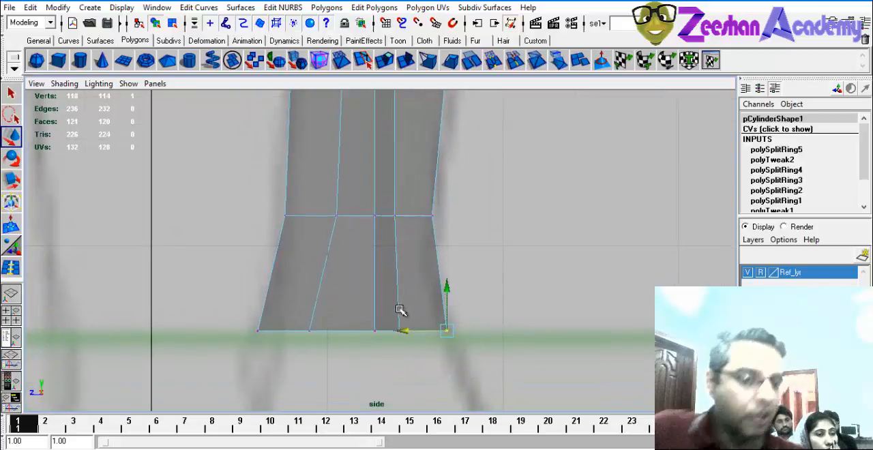
pyautogui.moveTo(250, 309); pyautogui.dragTo(275, 334)
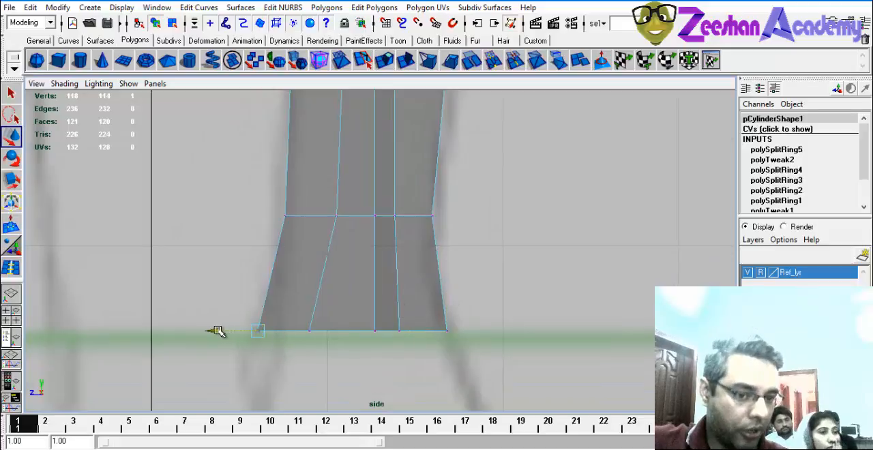
pyautogui.moveTo(214, 329); pyautogui.dragTo(253, 303)
# Pull both sides of the lower-calf ring inward along Z to match the reference leg.
pyautogui.moveTo(399, 102)
pyautogui.keyDown('alt'); pyautogui.mouseDown(button='middle')
pyautogui.moveTo(419, 257)
pyautogui.moveTo(415, 368)
pyautogui.mouseUp(button='middle'); pyautogui.keyUp('alt')
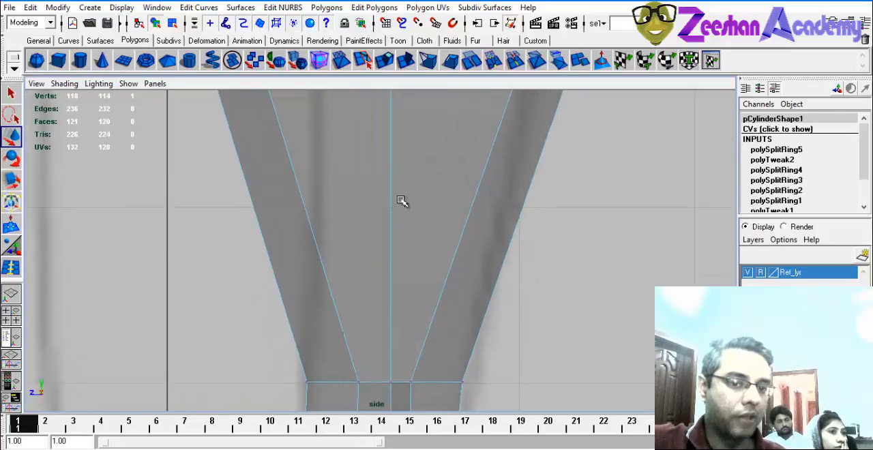
pyautogui.keyDown('alt'); pyautogui.moveTo(402, 201); pyautogui.dragTo(414, 362, button='middle'); pyautogui.keyUp('alt')
pyautogui.keyDown('alt'); pyautogui.moveTo(464, 324); pyautogui.dragTo(377, 311, button='right'); pyautogui.keyUp('alt')
pyautogui.moveTo(325, 266); pyautogui.dragTo(276, 220)
pyautogui.moveTo(282, 255); pyautogui.dragTo(332, 255)
pyautogui.moveTo(487, 245); pyautogui.dragTo(415, 254)
# Move the next calf ring's inner-side vertices inward and adjust the outer-side vertices of that ring and the one below.
pyautogui.keyDown('alt'); pyautogui.moveTo(444, 200); pyautogui.dragTo(449, 274, button='middle'); pyautogui.keyUp('alt')
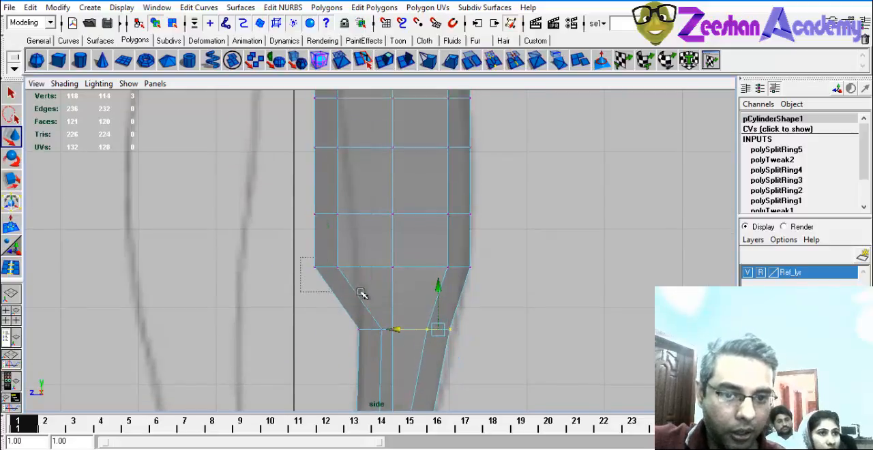
pyautogui.moveTo(362, 293); pyautogui.dragTo(359, 291)
pyautogui.moveTo(282, 267); pyautogui.dragTo(323, 266)
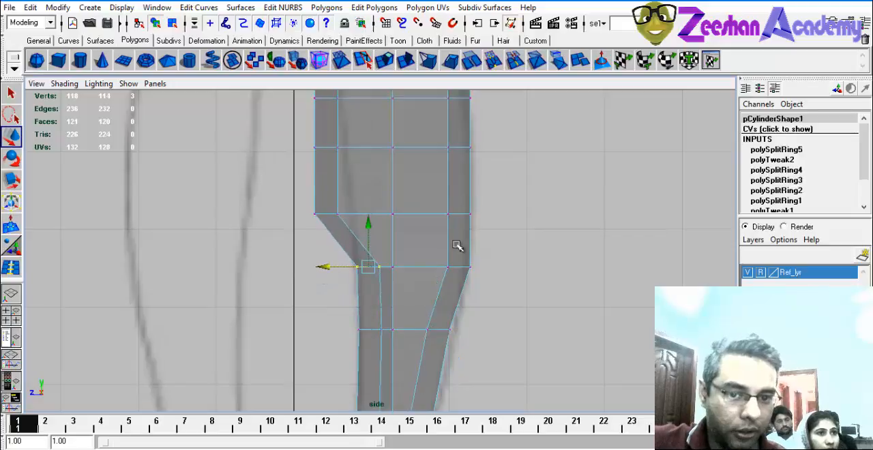
pyautogui.moveTo(457, 246); pyautogui.dragTo(481, 288)
pyautogui.moveTo(428, 267); pyautogui.dragTo(426, 268)
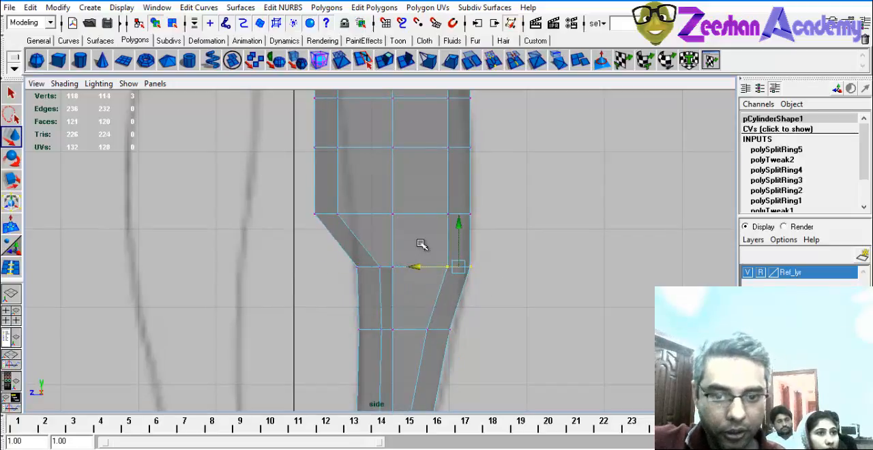
pyautogui.keyDown('alt'); pyautogui.moveTo(421, 244); pyautogui.dragTo(422, 247, button='middle'); pyautogui.keyUp('alt')
pyautogui.moveTo(438, 330); pyautogui.dragTo(457, 345)
pyautogui.moveTo(409, 333); pyautogui.dragTo(413, 333)
# Move the inner-side vertices of the next two calf rings along Z onto the reference leg outline.
pyautogui.keyDown('alt'); pyautogui.moveTo(448, 269); pyautogui.dragTo(453, 346, button='middle'); pyautogui.keyUp('alt')
pyautogui.moveTo(317, 292)
pyautogui.mouseDown()
pyautogui.moveTo(347, 328)
pyautogui.moveTo(301, 296)
pyautogui.moveTo(332, 296)
pyautogui.mouseUp()
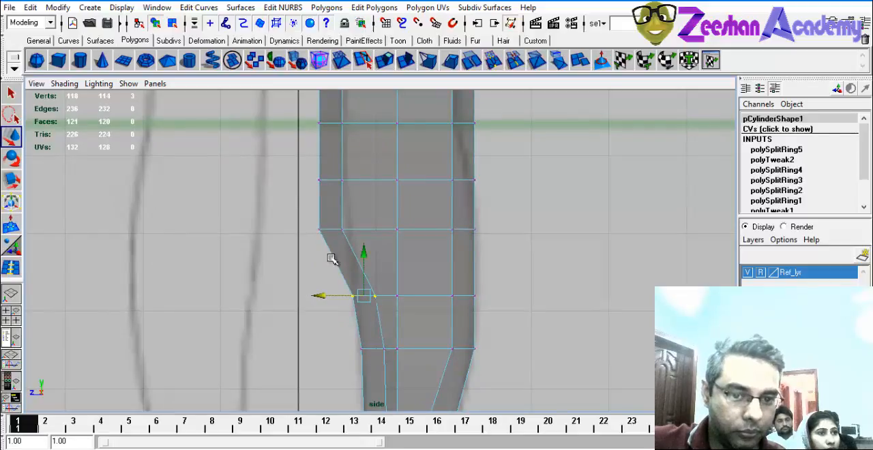
pyautogui.keyDown('alt'); pyautogui.moveTo(332, 220); pyautogui.dragTo(339, 265, button='middle'); pyautogui.keyUp('alt')
pyautogui.moveTo(338, 266); pyautogui.dragTo(369, 287)
pyautogui.moveTo(314, 275); pyautogui.dragTo(347, 288)
pyautogui.hotkey('ctrl', 'z')
pyautogui.moveTo(305, 256); pyautogui.dragTo(354, 307)
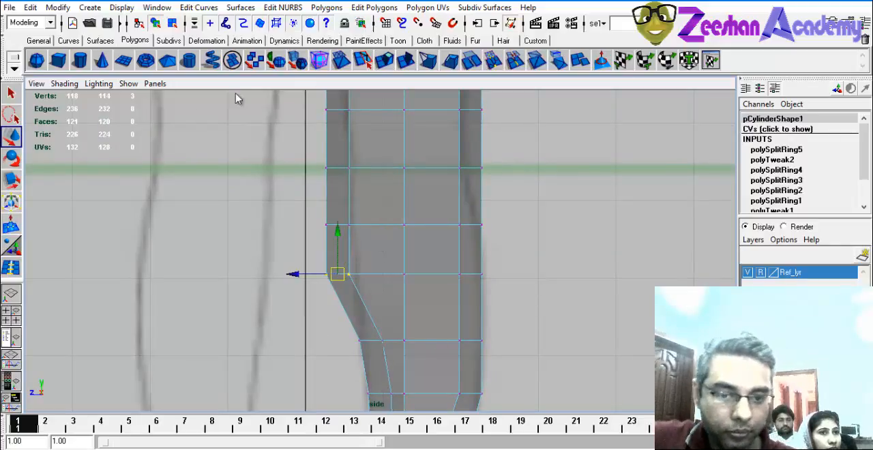
pyautogui.moveTo(292, 273); pyautogui.dragTo(334, 273)
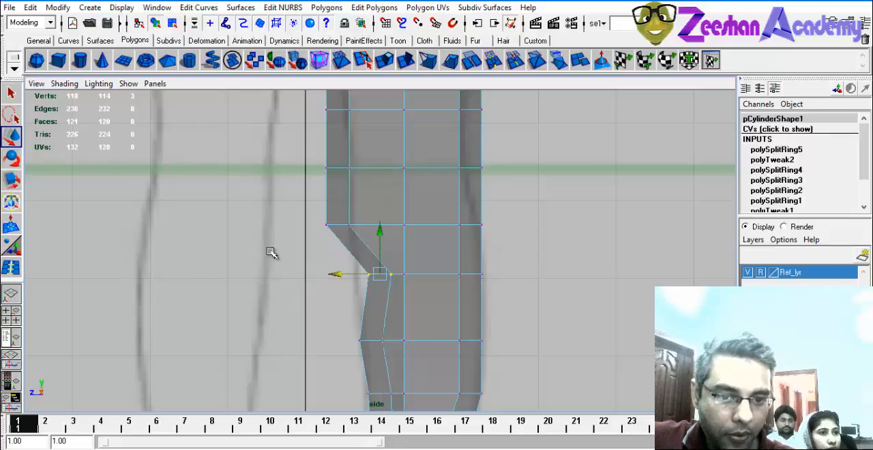
pyautogui.moveTo(387, 279); pyautogui.dragTo(391, 285)
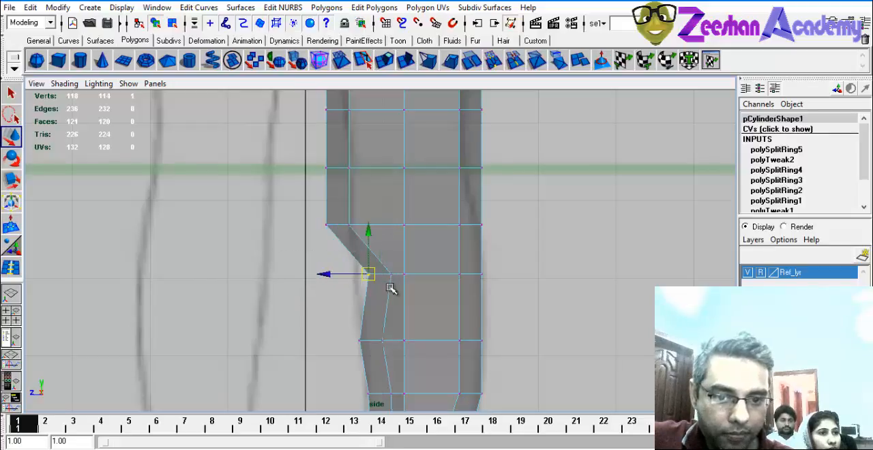
pyautogui.click(339, 280)
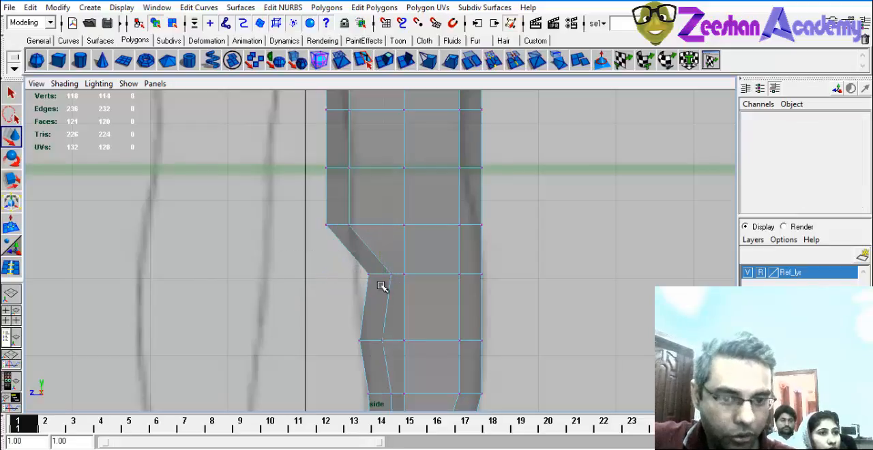
pyautogui.moveTo(382, 286); pyautogui.dragTo(322, 276)
pyautogui.keyDown('alt'); pyautogui.moveTo(370, 195); pyautogui.dragTo(371, 250, button='middle'); pyautogui.keyUp('alt')
# Move the inner-side vertices of the rings below, at and just above the knee line inward along Z.
pyautogui.moveTo(317, 258); pyautogui.dragTo(356, 291)
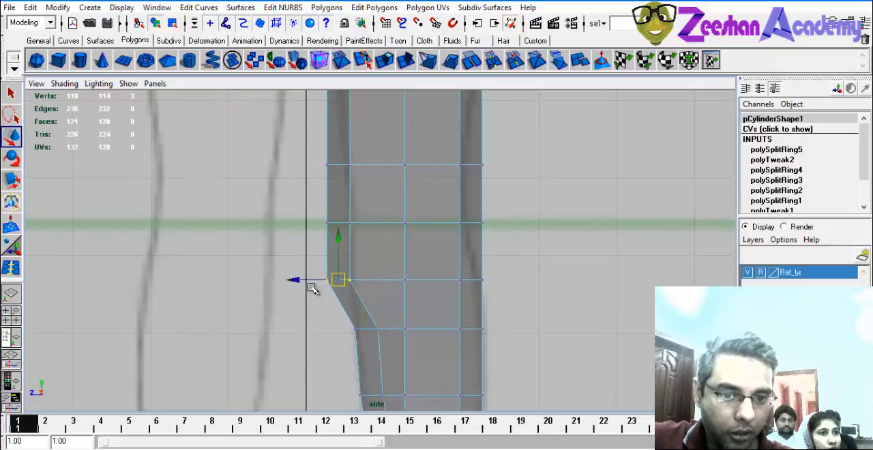
pyautogui.moveTo(304, 275); pyautogui.dragTo(328, 274)
pyautogui.moveTo(352, 234); pyautogui.dragTo(326, 227)
pyautogui.keyDown('alt'); pyautogui.moveTo(342, 150); pyautogui.dragTo(348, 247, button='middle'); pyautogui.keyUp('alt')
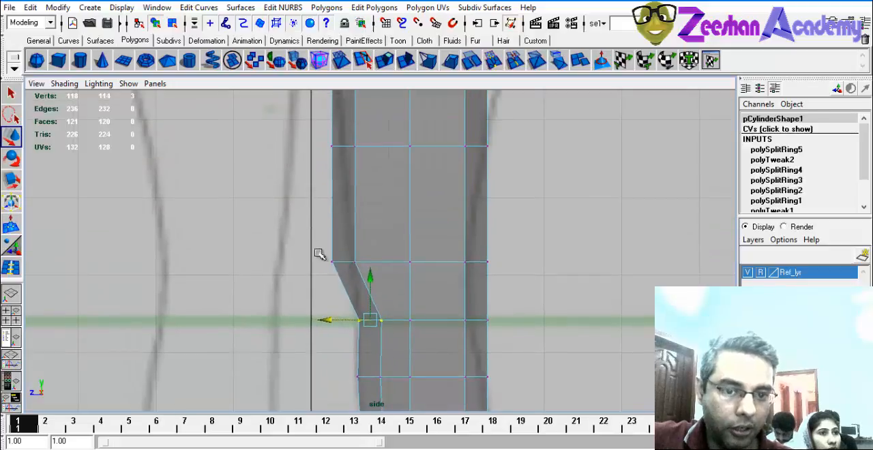
pyautogui.moveTo(318, 252); pyautogui.dragTo(377, 292)
pyautogui.moveTo(300, 263); pyautogui.dragTo(325, 260)
pyautogui.keyDown('alt'); pyautogui.moveTo(339, 172); pyautogui.dragTo(337, 205, button='middle'); pyautogui.keyUp('alt')
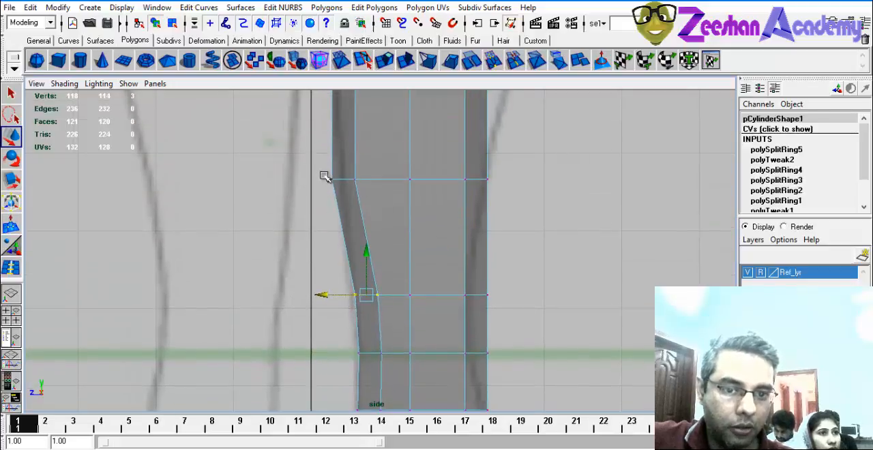
# Nudge the inner-side vertices of the ring just below the top of the thigh along Z.
pyautogui.moveTo(324, 175)
pyautogui.mouseDown()
pyautogui.moveTo(371, 199)
pyautogui.moveTo(325, 180)
pyautogui.mouseUp()
pyautogui.scroll(2, 319, 180)
pyautogui.keyDown('alt'); pyautogui.moveTo(375, 172); pyautogui.dragTo(389, 307, button='middle'); pyautogui.keyUp('alt')
pyautogui.scroll(-3, 360, 202)
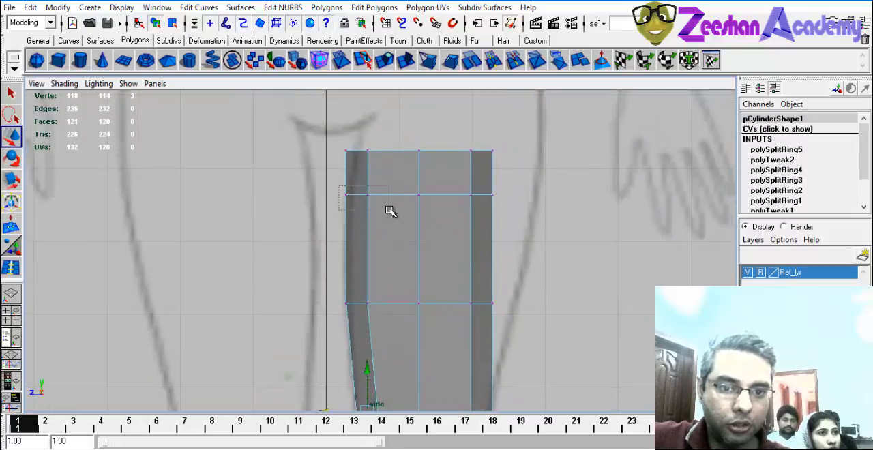
pyautogui.moveTo(319, 194); pyautogui.dragTo(321, 195)
pyautogui.keyDown('alt'); pyautogui.moveTo(468, 166); pyautogui.dragTo(450, 159, button='middle'); pyautogui.keyUp('alt')
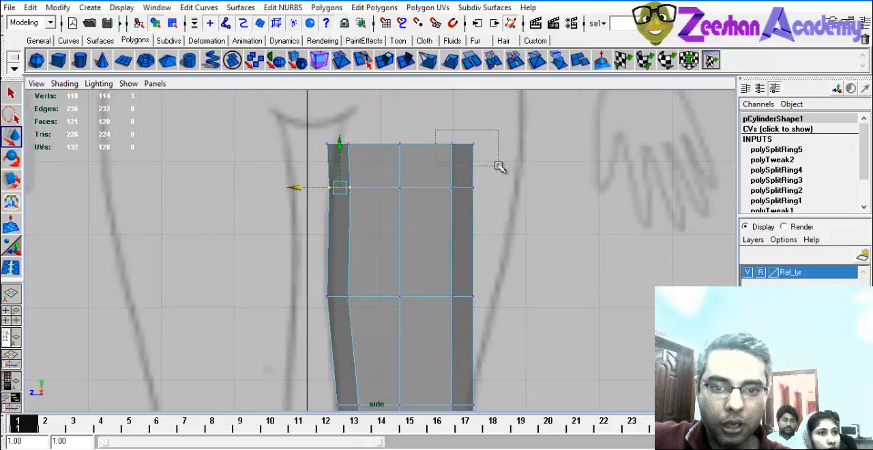
# Move the outer-side vertices of the top ring and the upper-thigh rings outward along Z to the hip outline.
pyautogui.moveTo(499, 166); pyautogui.dragTo(499, 167)
pyautogui.moveTo(419, 143); pyautogui.dragTo(465, 158)
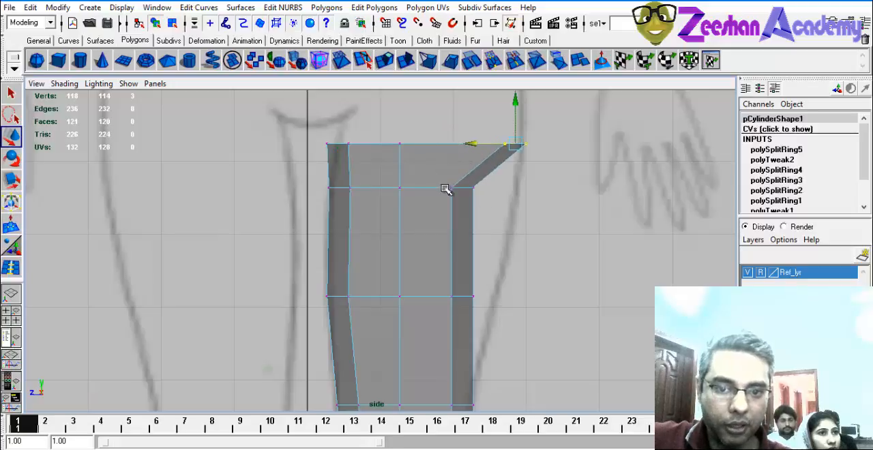
pyautogui.moveTo(427, 189); pyautogui.dragTo(463, 242)
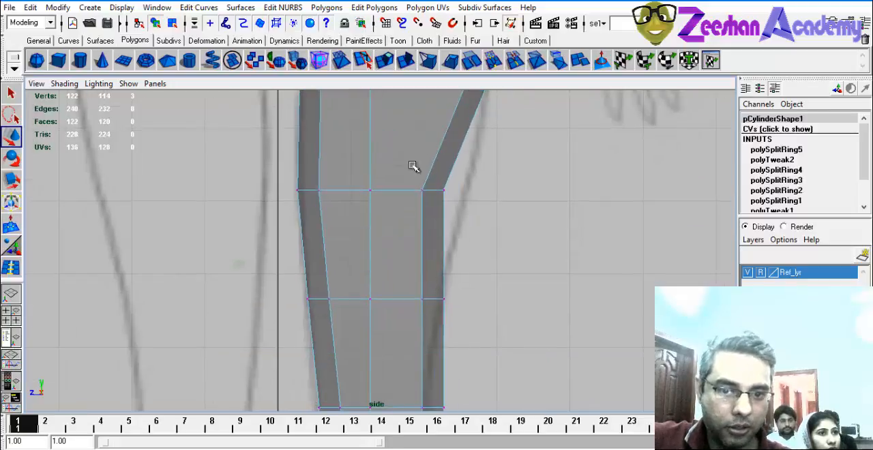
pyautogui.moveTo(389, 195); pyautogui.dragTo(412, 191)
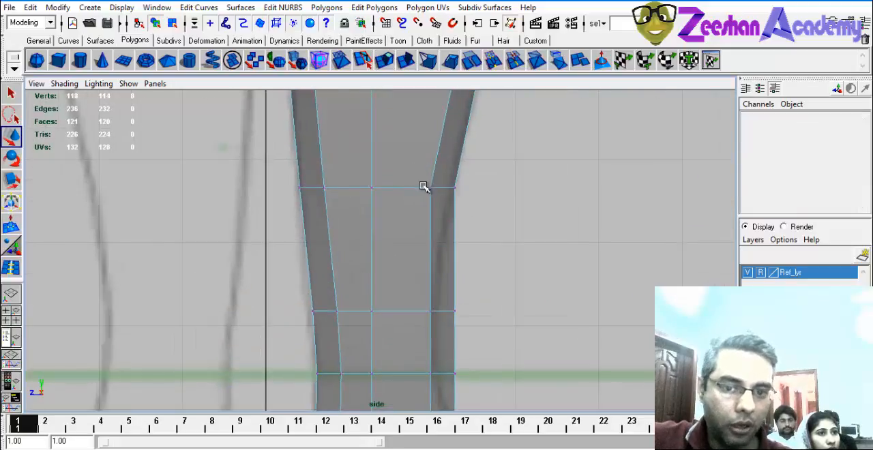
# Fit the outer-side vertices of the lower-thigh, knee and below-knee rings to the reference outline along Z.
pyautogui.moveTo(459, 207); pyautogui.dragTo(419, 181)
pyautogui.moveTo(403, 192); pyautogui.dragTo(398, 192)
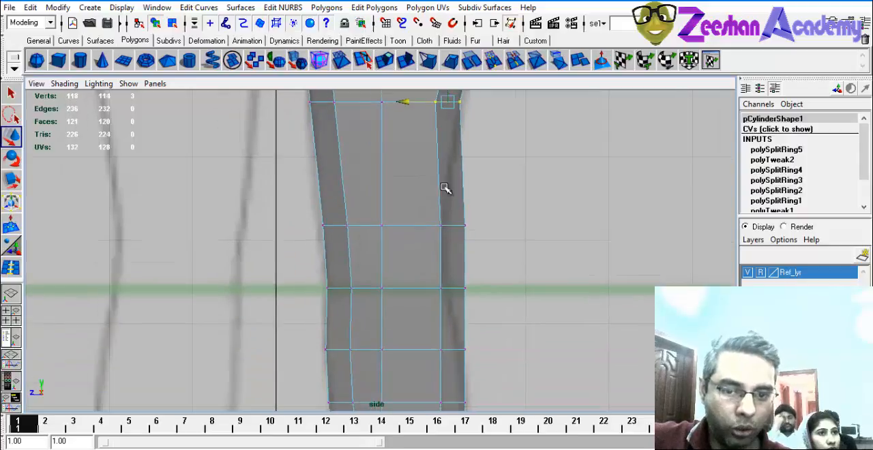
pyautogui.moveTo(407, 225); pyautogui.dragTo(392, 225)
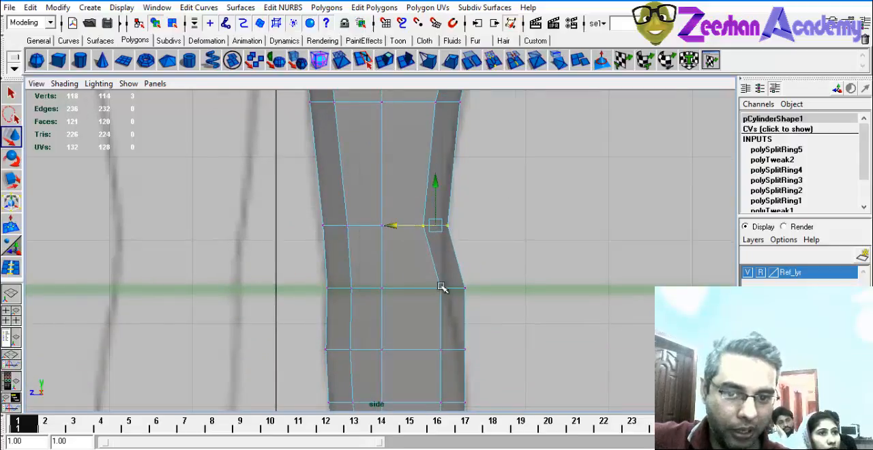
pyautogui.moveTo(424, 293); pyautogui.dragTo(390, 289)
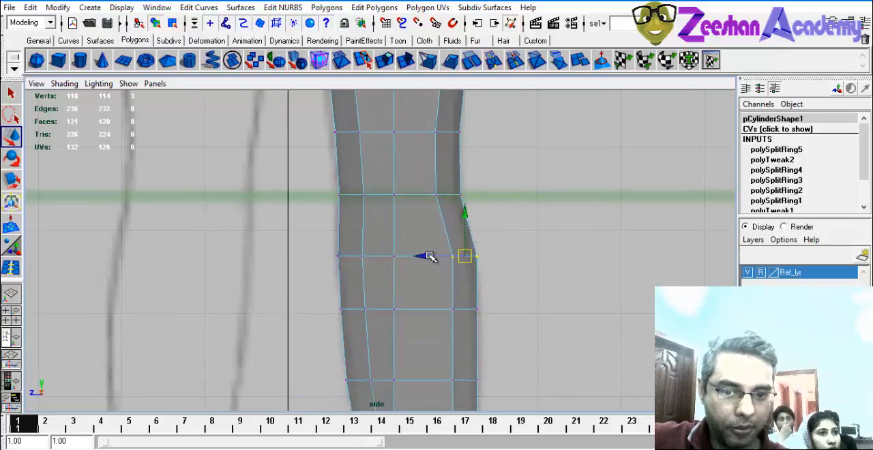
pyautogui.moveTo(426, 256); pyautogui.dragTo(376, 257)
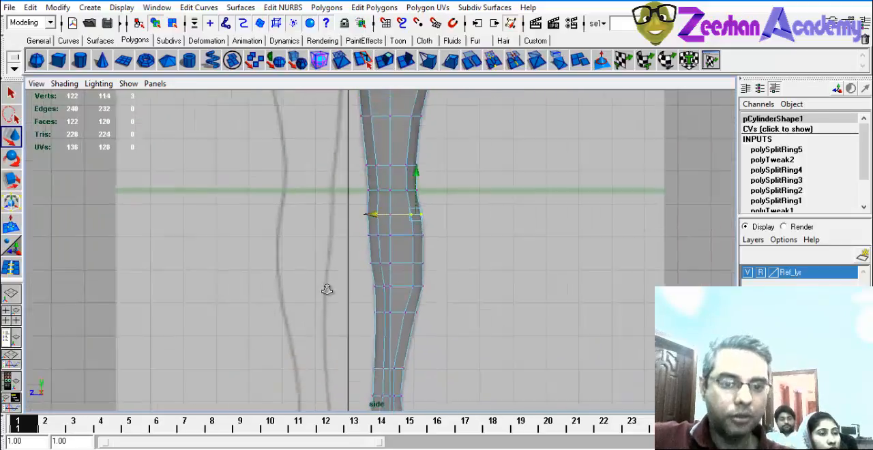
# Check the whole leg against the reference outline and switch to the maximized perspective view.
pyautogui.moveTo(326, 289)
pyautogui.keyDown('alt'); pyautogui.mouseDown(button='right')
pyautogui.moveTo(252, 279)
pyautogui.moveTo(261, 280)
pyautogui.mouseUp(button='right'); pyautogui.keyUp('alt')
pyautogui.keyDown('alt'); pyautogui.moveTo(408, 238); pyautogui.dragTo(412, 315, button='middle'); pyautogui.keyUp('alt')
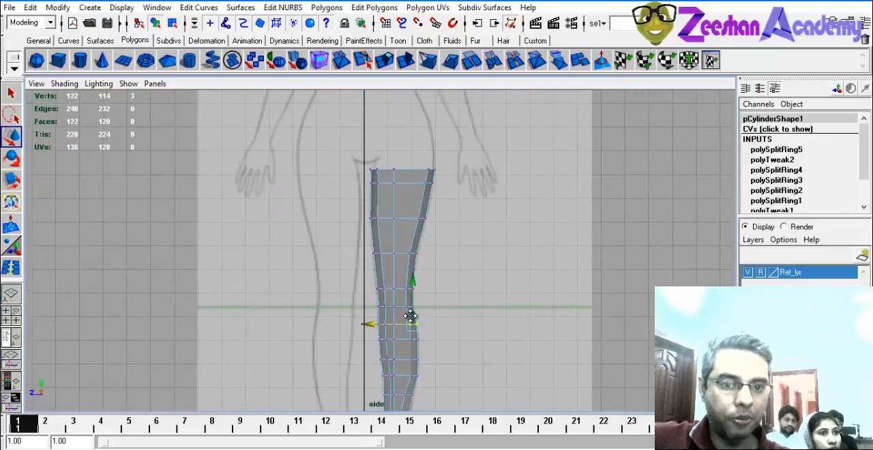
pyautogui.keyDown('alt'); pyautogui.moveTo(391, 222); pyautogui.dragTo(384, 262, button='middle'); pyautogui.keyUp('alt')
pyautogui.press('space')
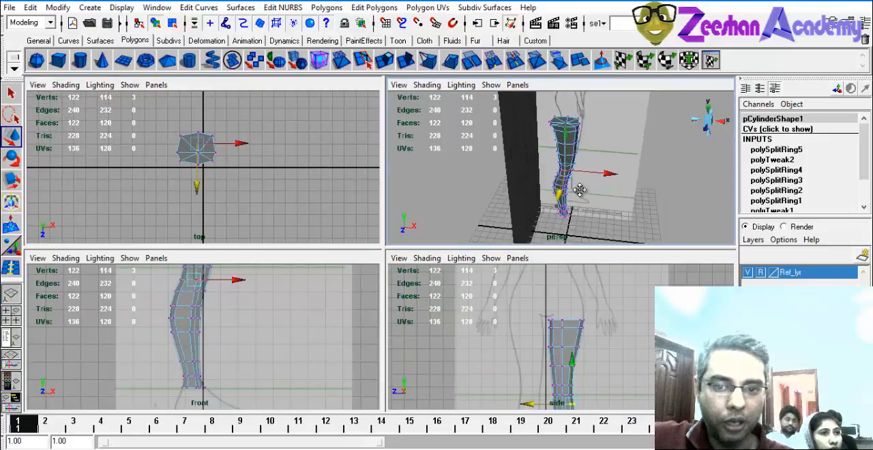
pyautogui.press('space')
pyautogui.keyDown('alt'); pyautogui.moveTo(467, 248); pyautogui.dragTo(464, 240); pyautogui.keyUp('alt')
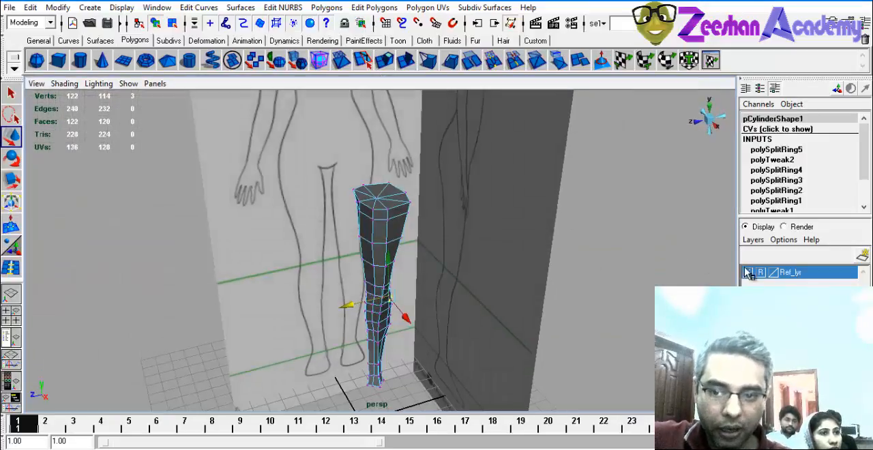
# Hide the Ref_lyr layer, return the leg to object mode and inspect its shape from several sides.
pyautogui.click(748, 273)
pyautogui.moveTo(404, 216); pyautogui.dragTo(425, 189, button='right')
pyautogui.click(389, 204)
pyautogui.click(471, 242)
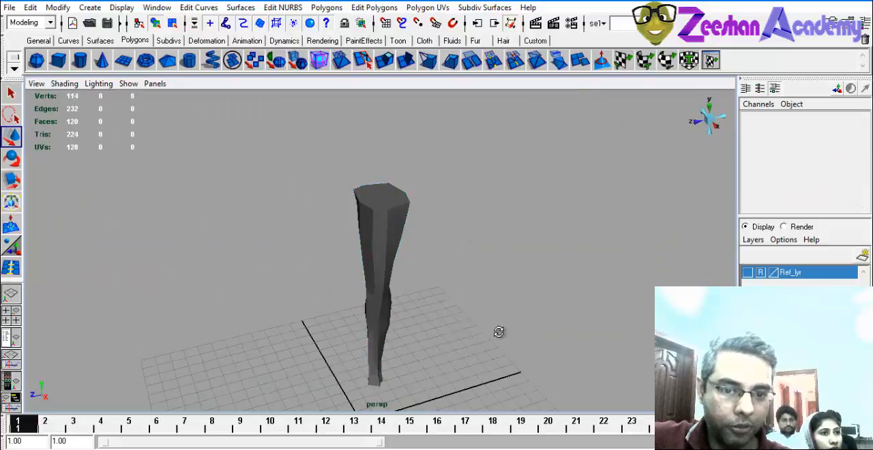
pyautogui.keyDown('alt'); pyautogui.moveTo(498, 332); pyautogui.dragTo(375, 212); pyautogui.keyUp('alt')
pyautogui.moveTo(438, 214); pyautogui.dragTo(441, 216)
pyautogui.keyDown('alt'); pyautogui.moveTo(437, 228); pyautogui.dragTo(210, 250); pyautogui.keyUp('alt')
pyautogui.keyDown('alt'); pyautogui.moveTo(568, 279); pyautogui.dragTo(491, 254); pyautogui.keyUp('alt')
pyautogui.click(470, 279)
# Duplicate the leg cylinder and place the copy beside the original at about 4.169 in Translate Z.
pyautogui.click(423, 228)
pyautogui.keyDown('alt'); pyautogui.moveTo(423, 228); pyautogui.dragTo(270, 238); pyautogui.keyUp('alt')
pyautogui.hotkey('ctrl', 'd')
pyautogui.press('q')
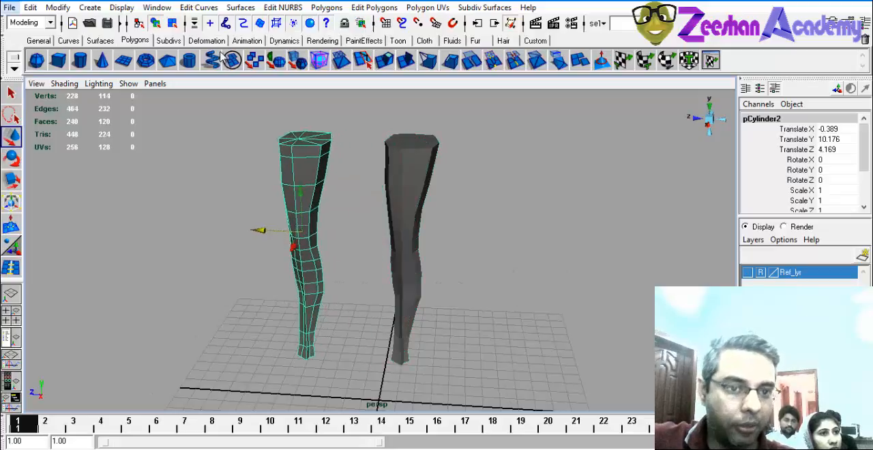
# Apply Smooth to the duplicated leg and deselect it.
pyautogui.click(283, 7)
pyautogui.click(326, 8)
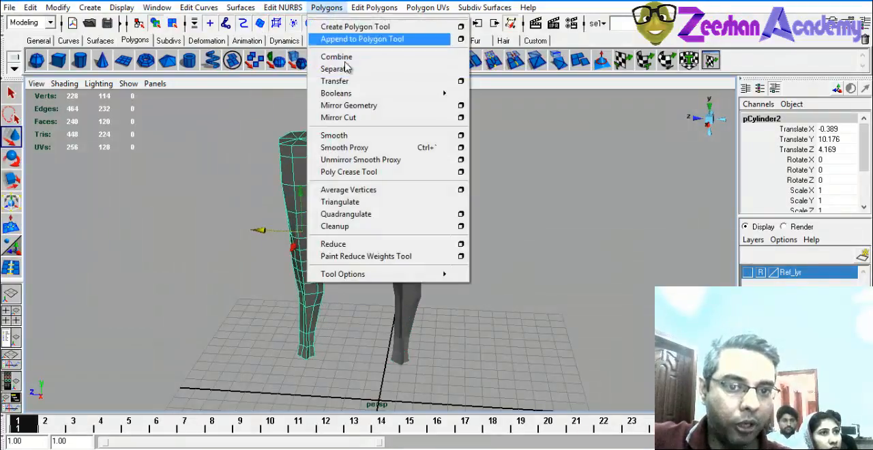
pyautogui.click(335, 135)
pyautogui.click(201, 250)
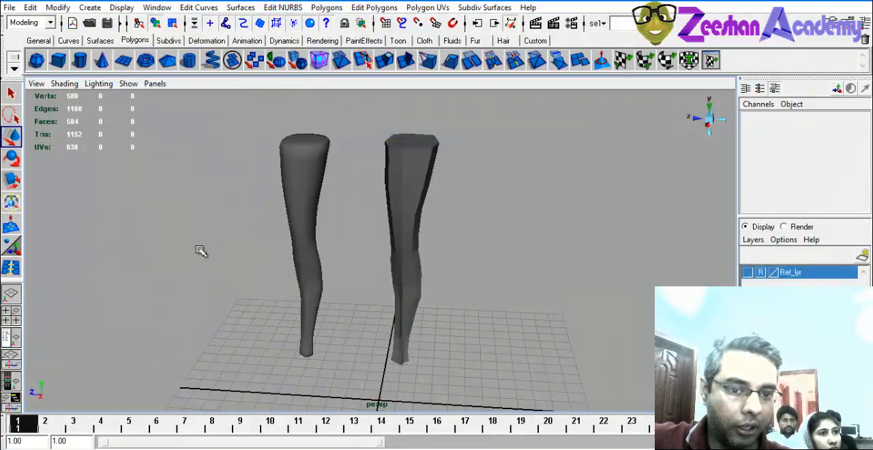
# Compare the smoothed duplicate with the original leg, then reselect the duplicate and delete it.
pyautogui.keyDown('alt'); pyautogui.moveTo(201, 250); pyautogui.dragTo(326, 296); pyautogui.keyUp('alt')
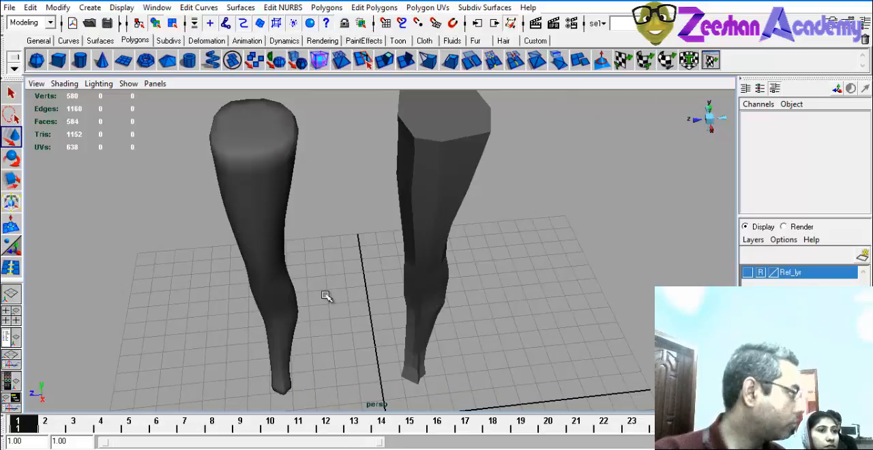
pyautogui.hotkey('ctrl', 'z')
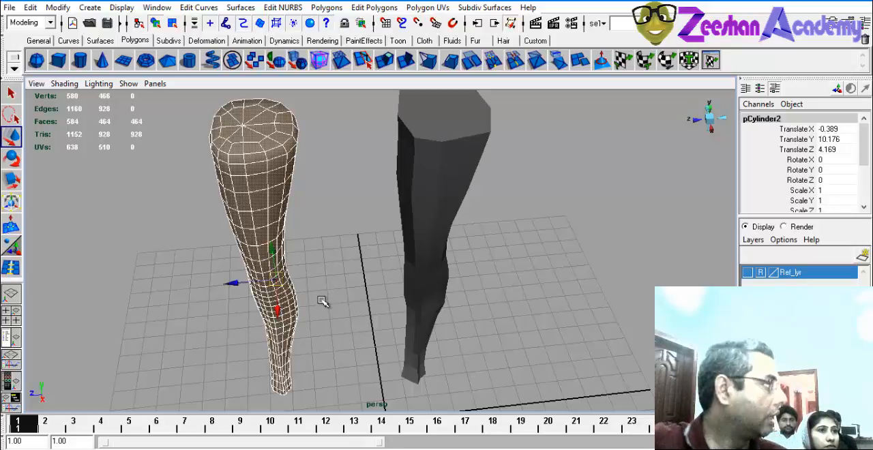
pyautogui.press('Delete')
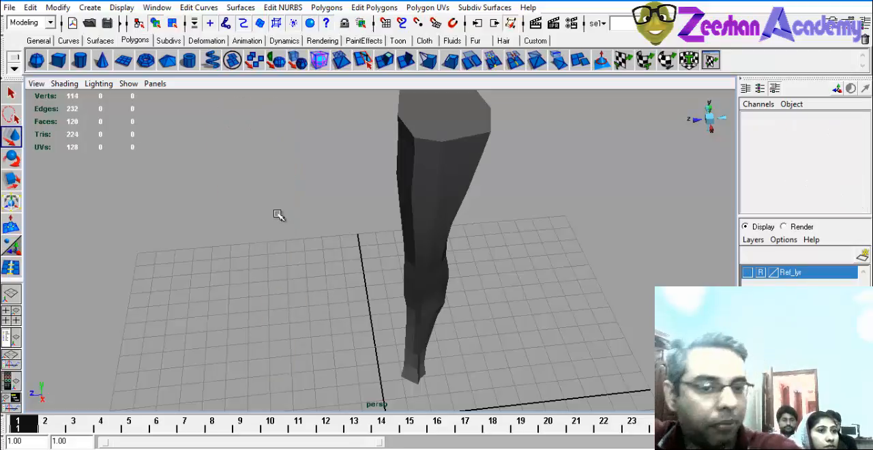
# Select the original leg cylinder and switch to the four-view layout with its lower end in the perspective view.
pyautogui.keyDown('alt'); pyautogui.moveTo(447, 203); pyautogui.dragTo(446, 195); pyautogui.keyUp('alt')
pyautogui.click(446, 195)
pyautogui.scroll(-2, 362, 264)
pyautogui.keyDown('alt'); pyautogui.moveTo(362, 264); pyautogui.dragTo(364, 217); pyautogui.keyUp('alt')
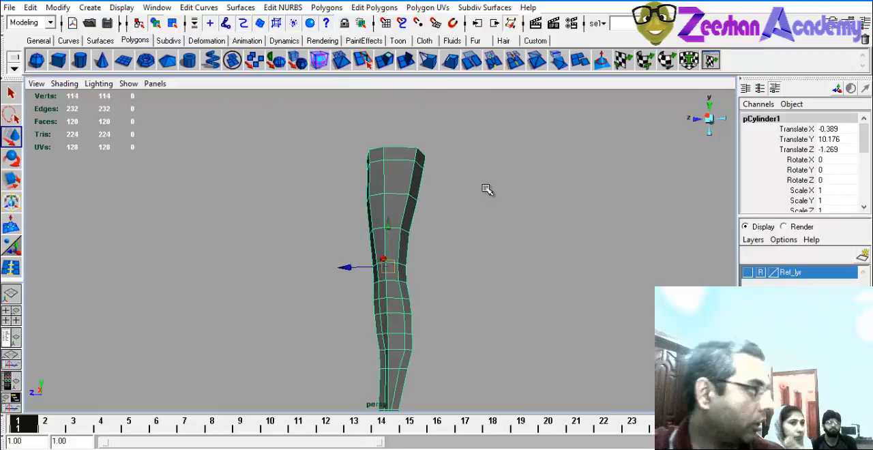
pyautogui.press('space')
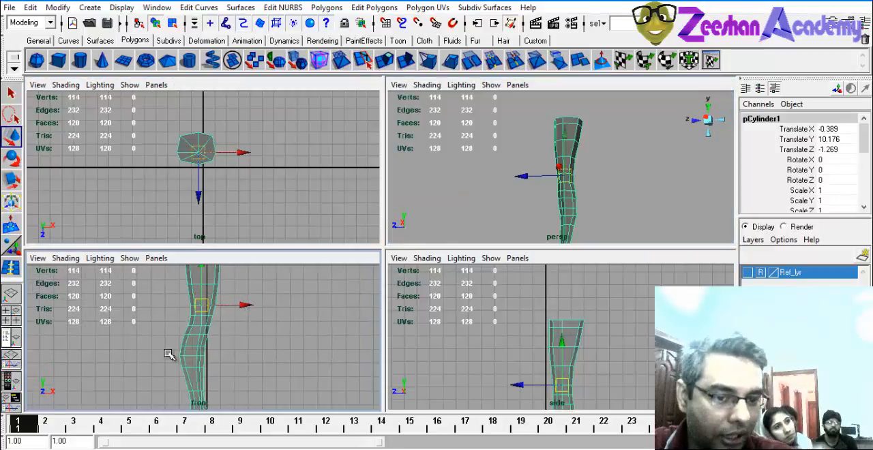
pyautogui.keyDown('alt'); pyautogui.moveTo(575, 205); pyautogui.dragTo(496, 145); pyautogui.keyUp('alt')
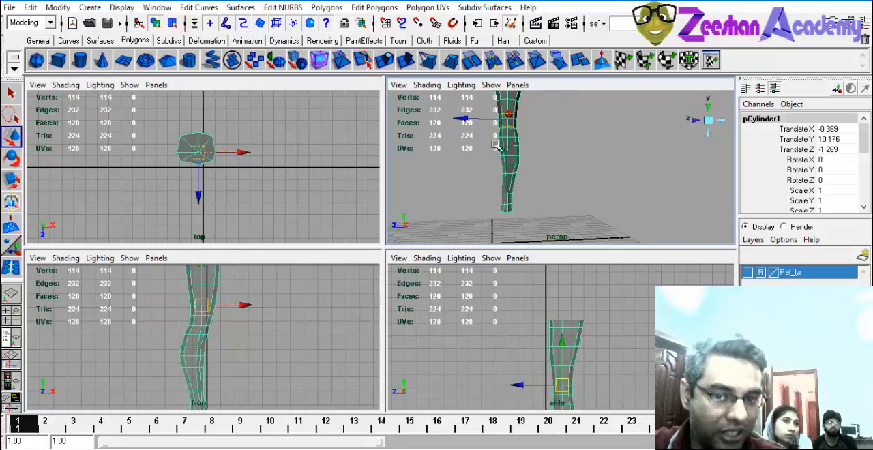